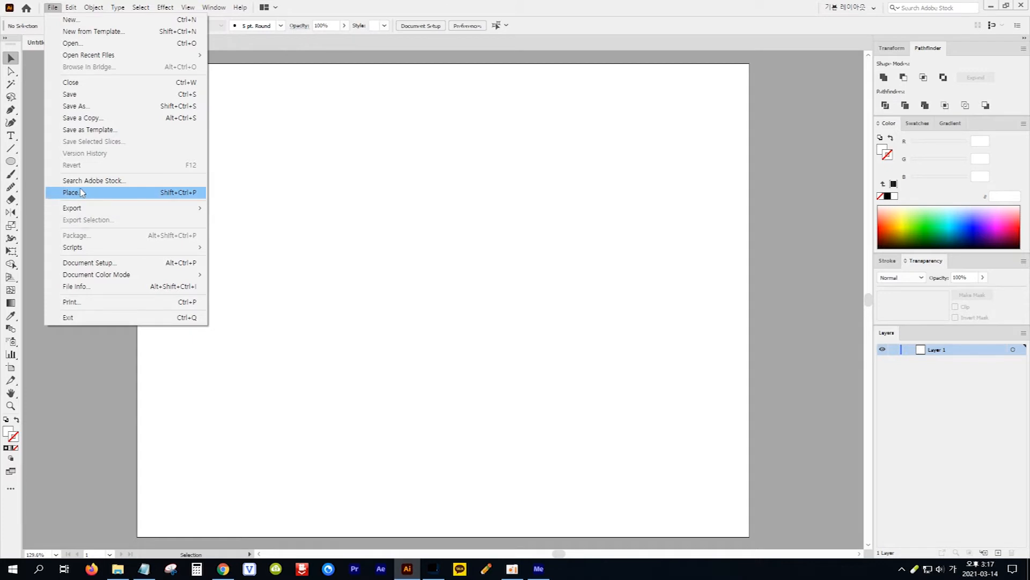
Place the image 뿌까.jpg on the artboard at about 638 pt wide and centre it horizontally
click(108, 193)
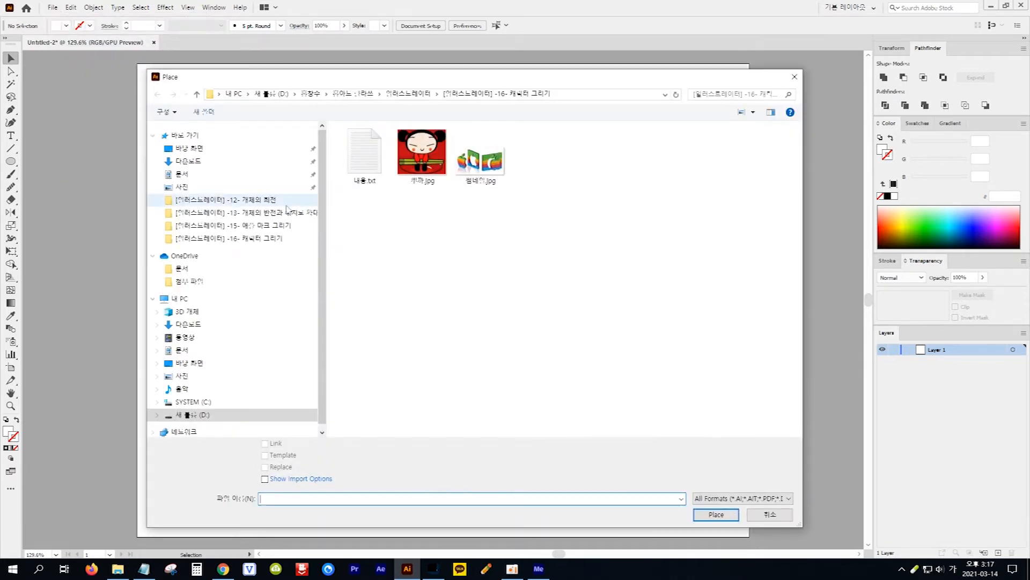
click(421, 157)
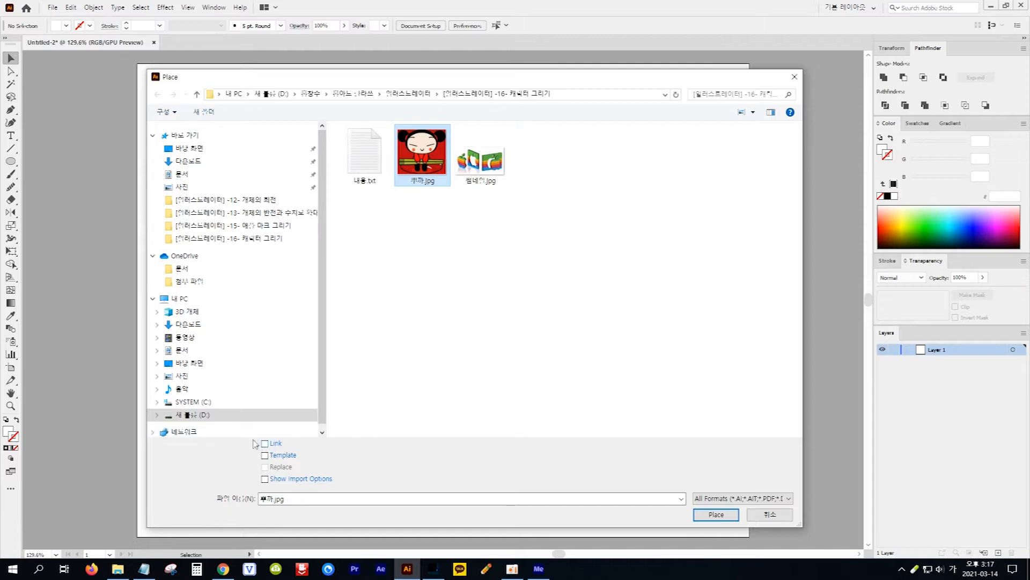
click(722, 515)
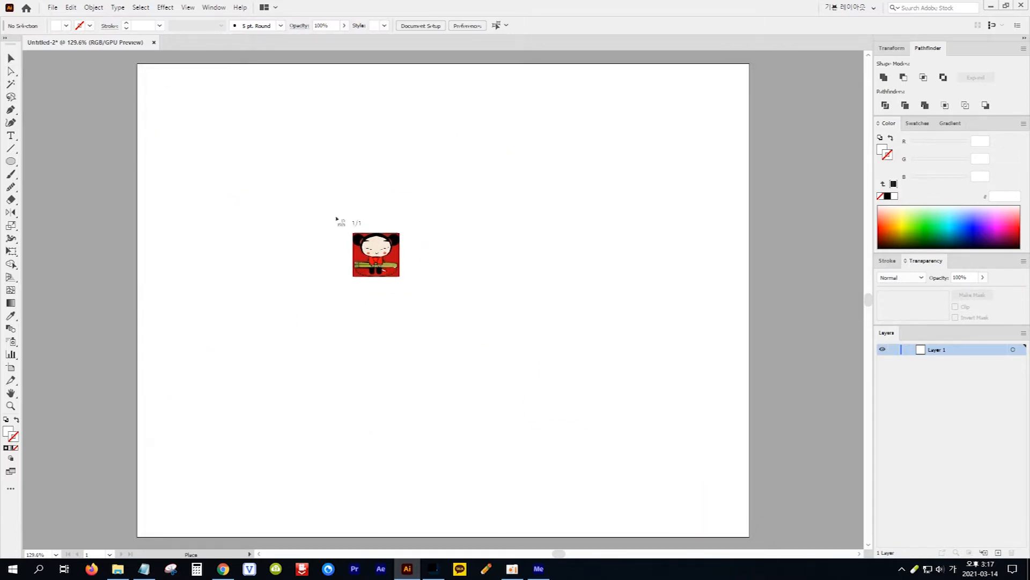
drag(244, 74, 755, 534)
drag(633, 379, 596, 382)
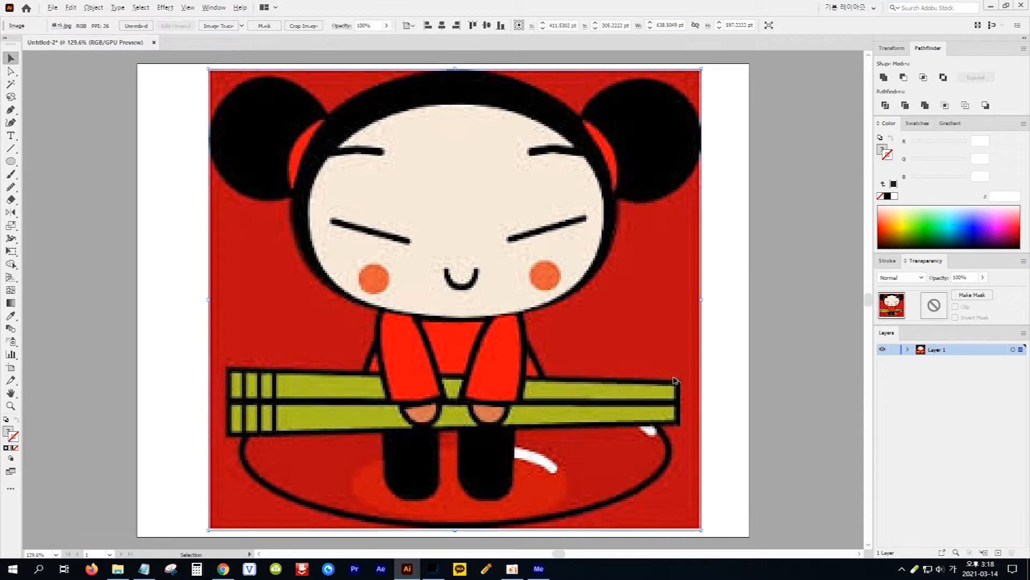
Duplicate the image to the left of the artboard and set the original image's opacity to 30%
drag(685, 358, 120, 352)
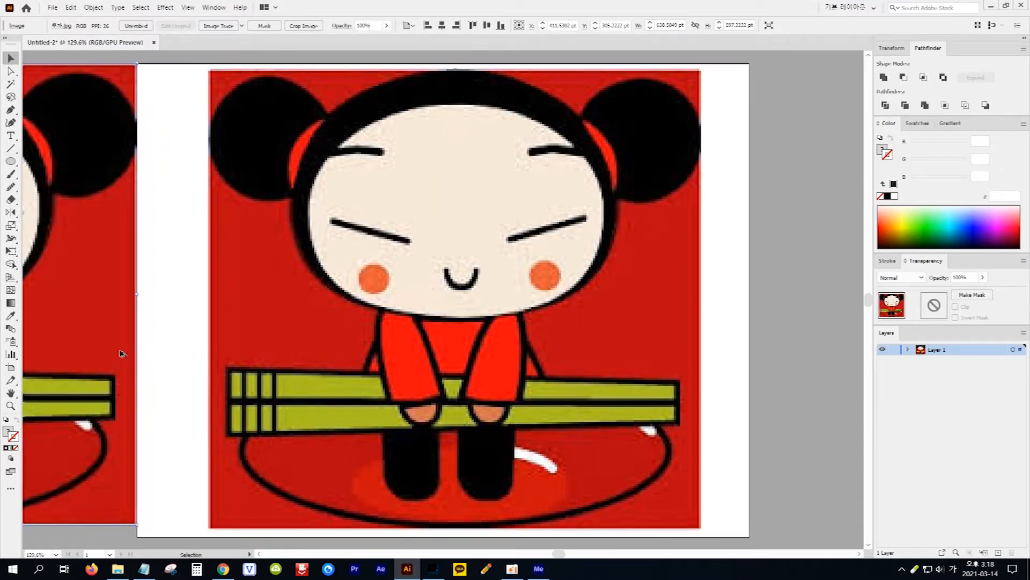
click(515, 361)
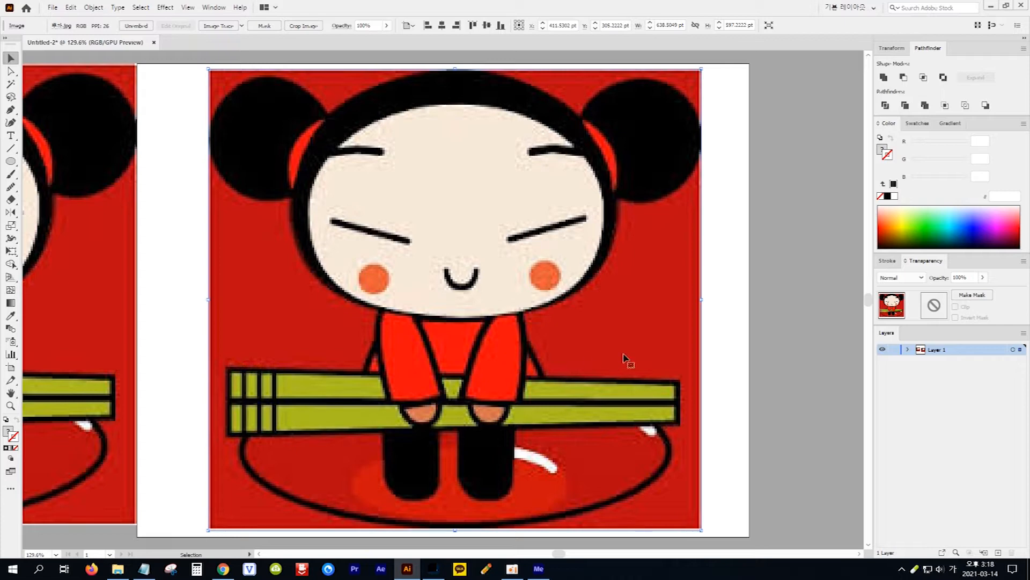
click(970, 277)
text(30)
key(Return)
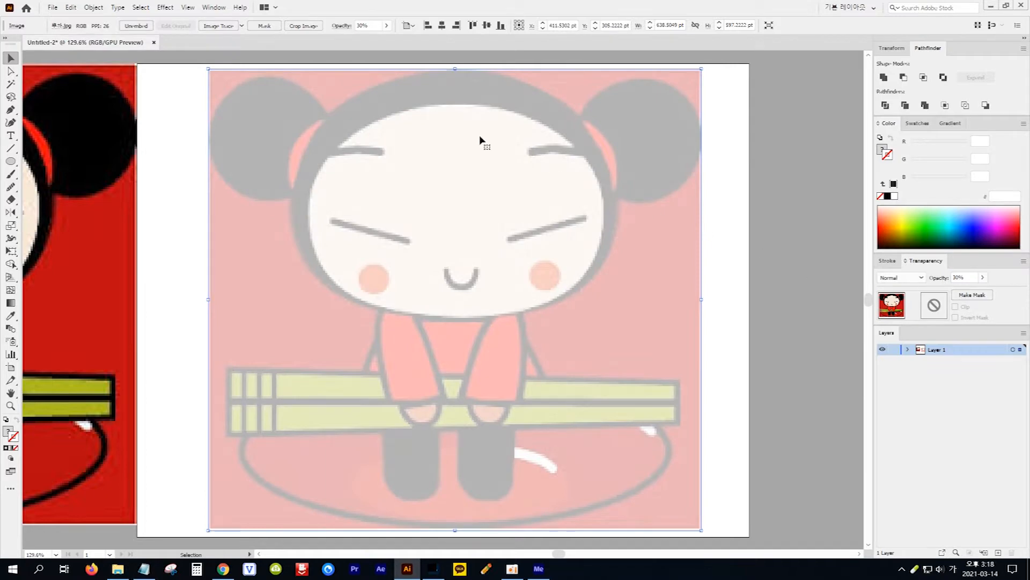
Lock the faded image on the artboard
click(95, 8)
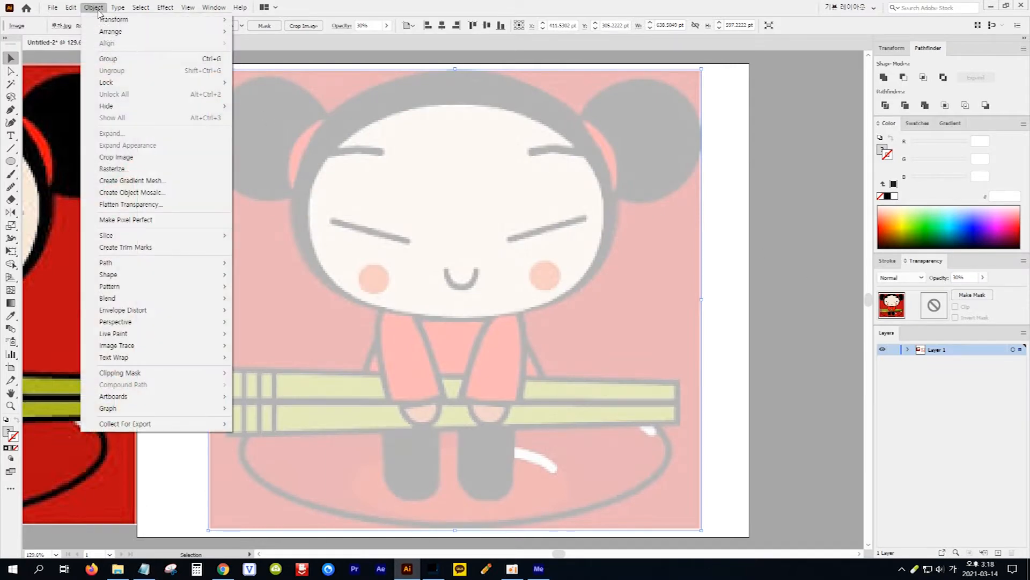
mouse_move(129, 82)
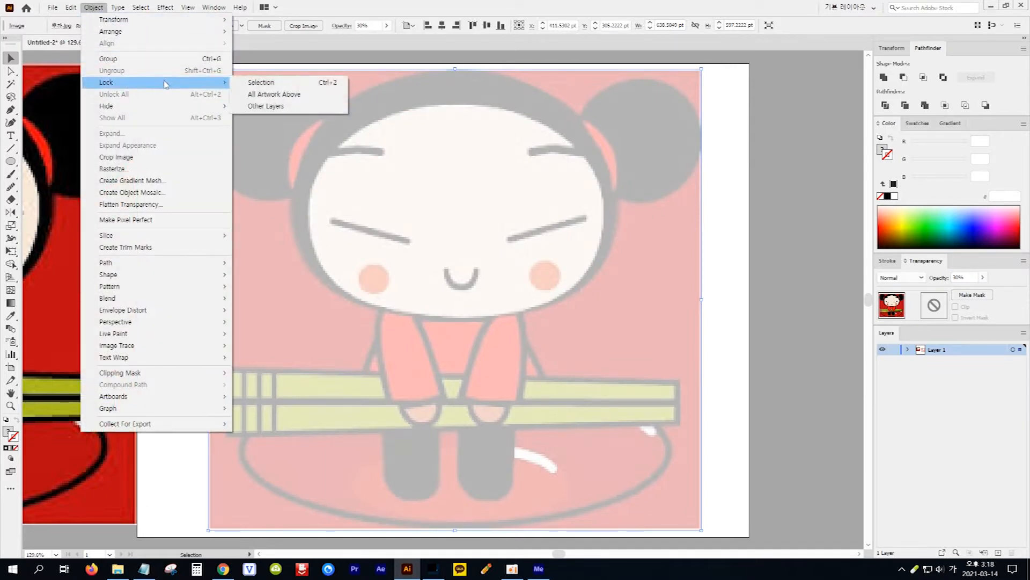
click(270, 84)
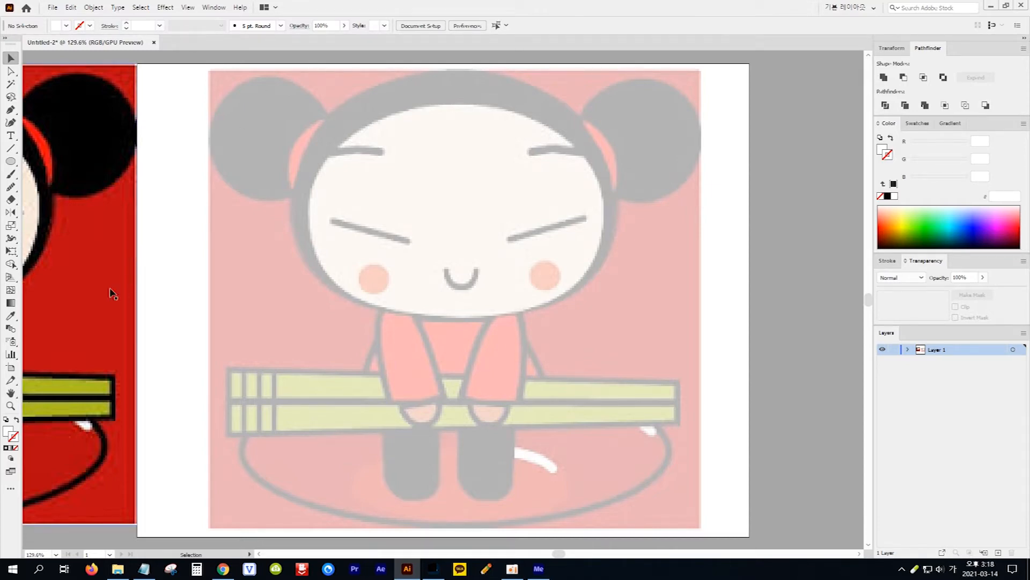
Set the drawing colours to no fill and a black stroke
click(8, 432)
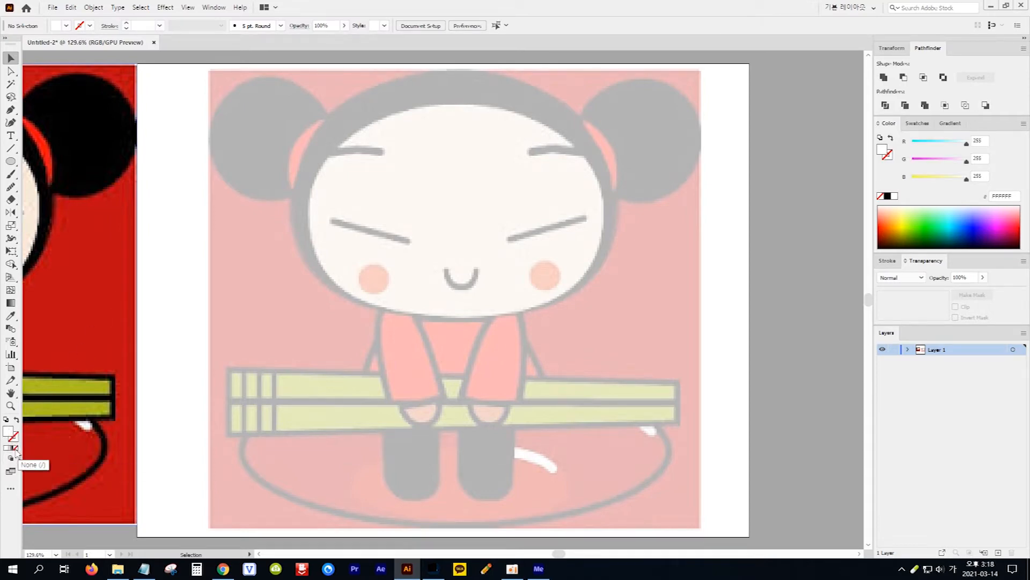
click(15, 448)
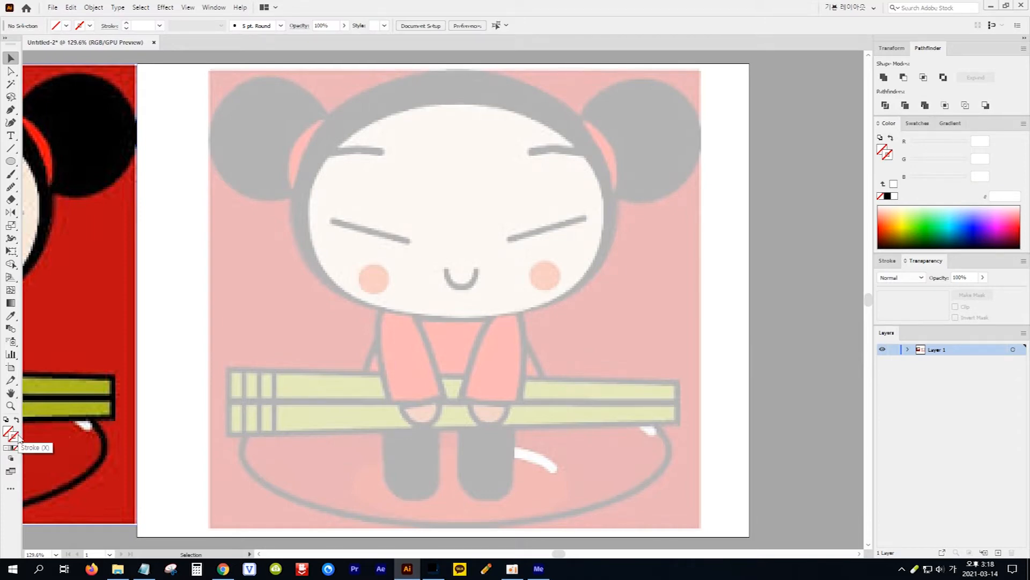
click(887, 196)
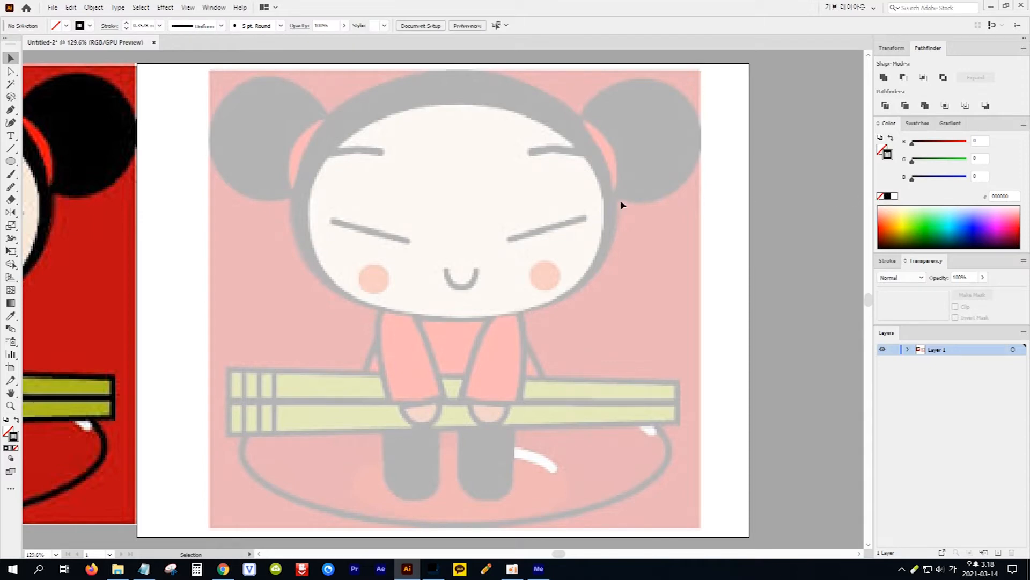
Draw an ellipse about 423 by 324 pt over the character's head, fitted to the outer hair outline
drag(11, 163, 48, 185)
drag(294, 72, 617, 323)
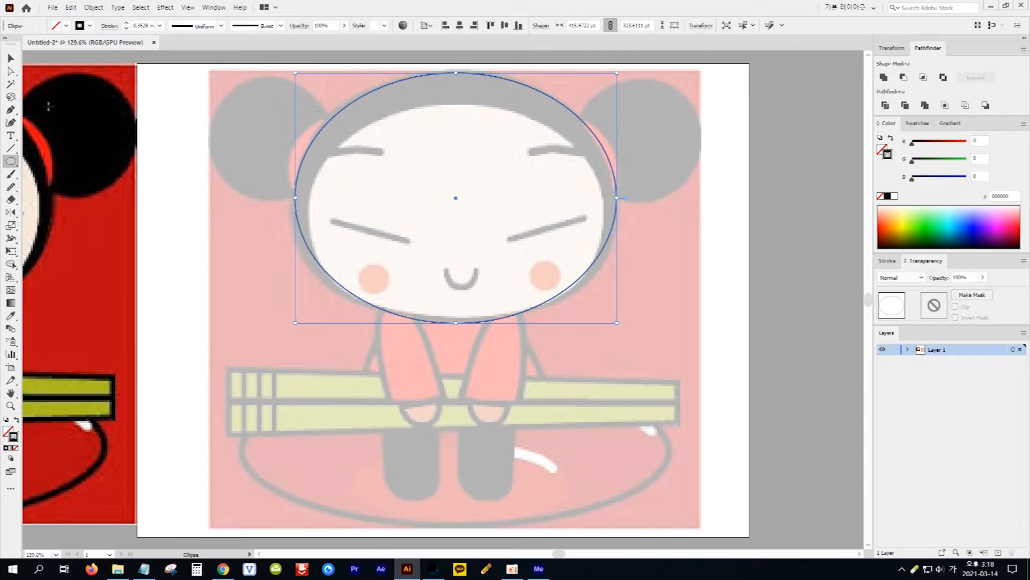
click(11, 58)
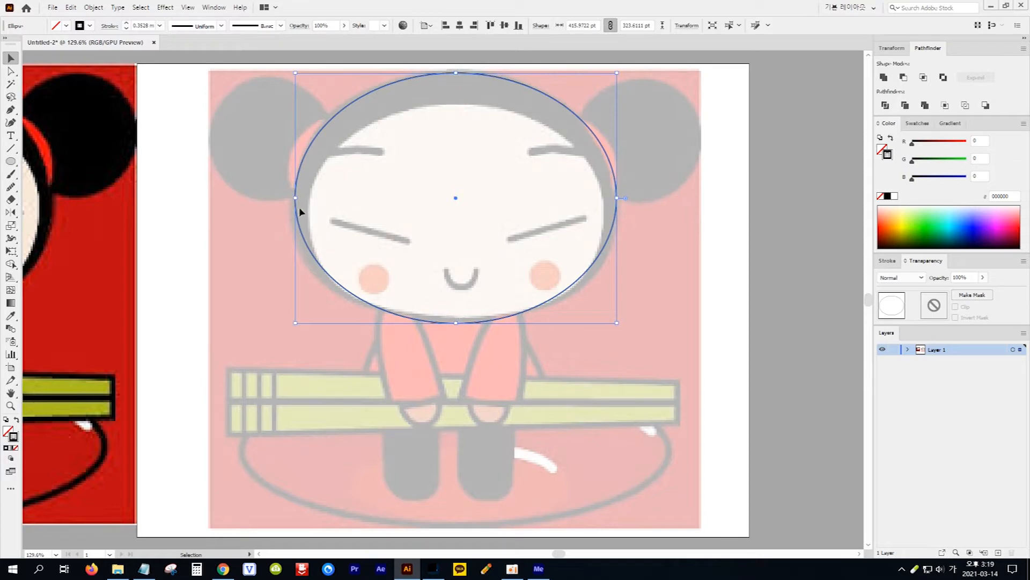
drag(296, 198, 293, 198)
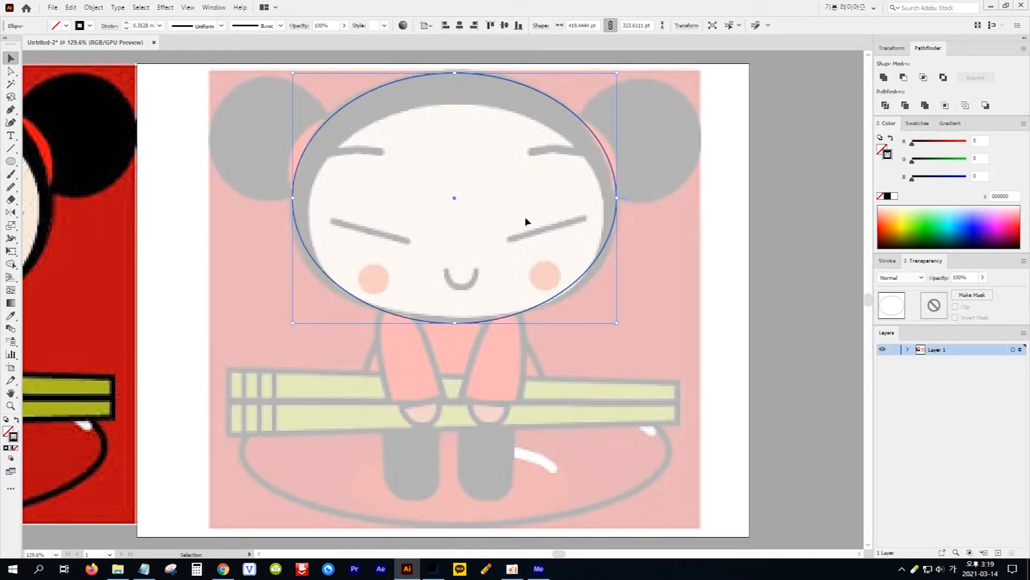
drag(616, 199, 620, 198)
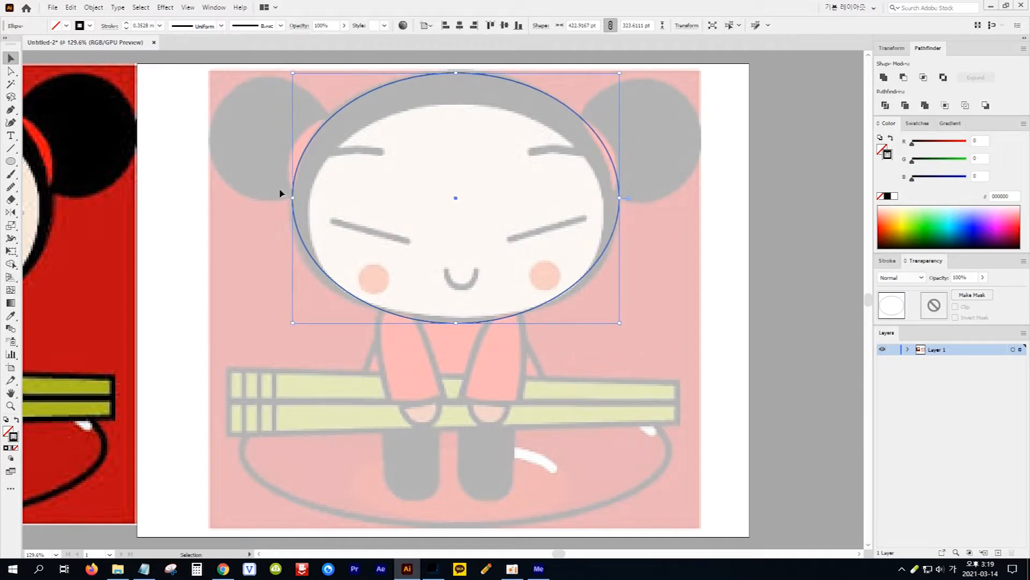
Lengthen the lower handles of the head ellipse's two side anchor points to bulge its lower half along the traced outline
click(12, 72)
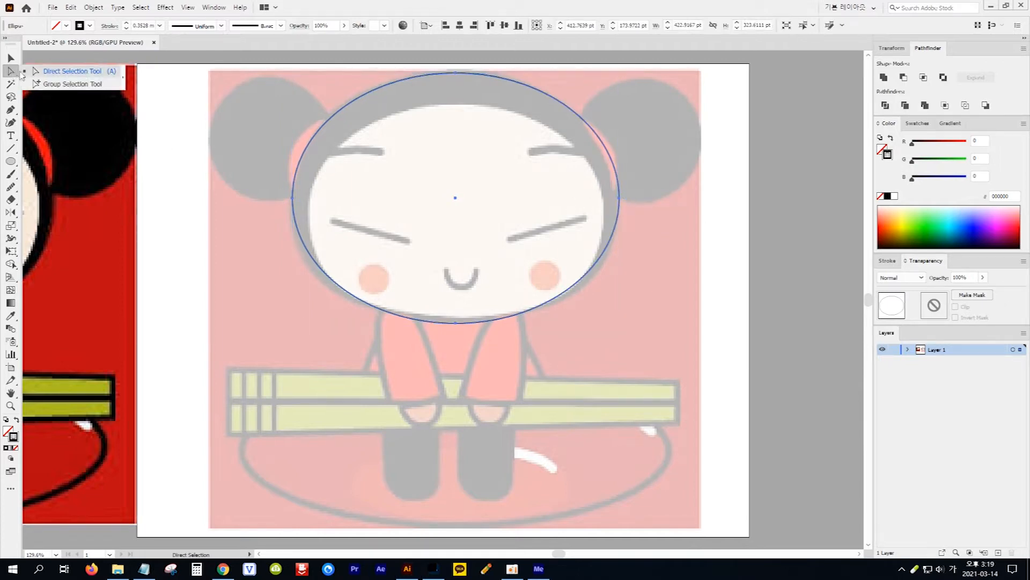
click(61, 76)
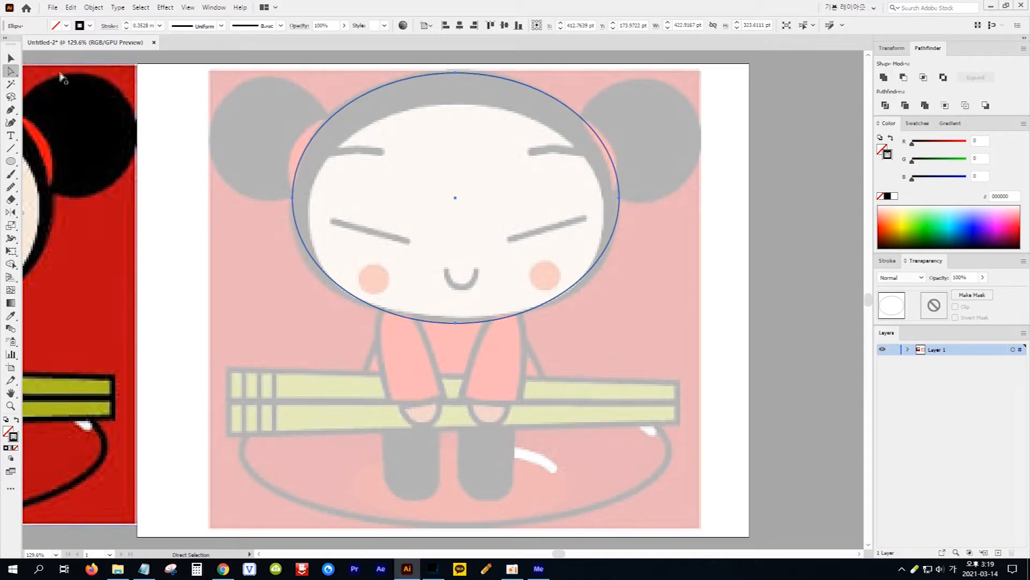
click(293, 199)
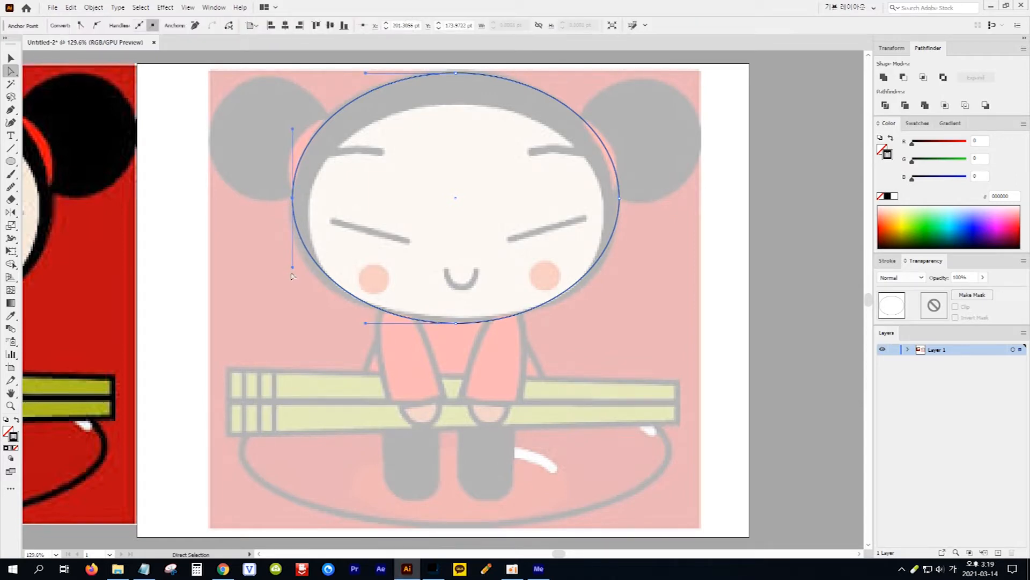
drag(294, 271, 289, 290)
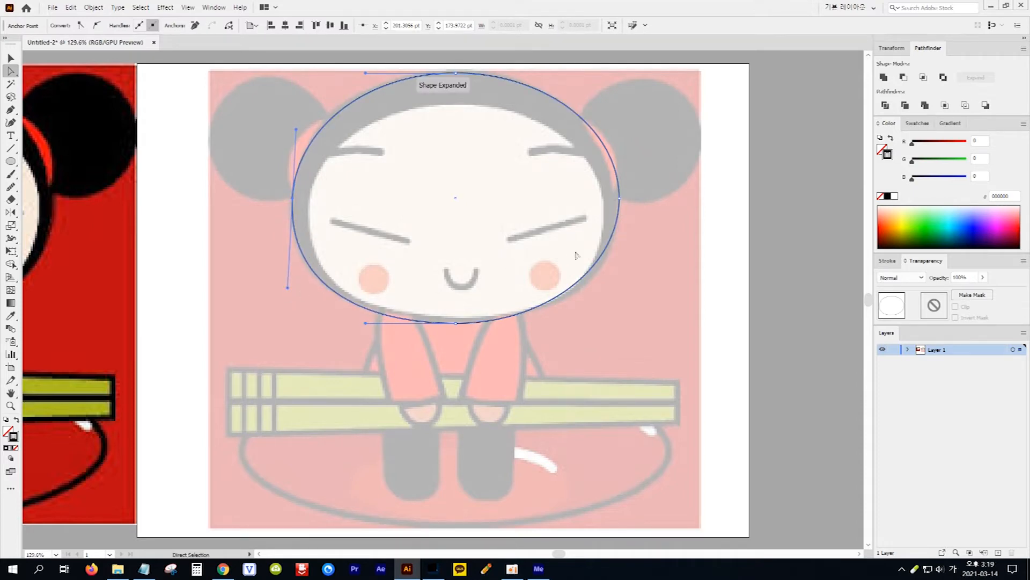
click(620, 199)
drag(619, 268, 622, 285)
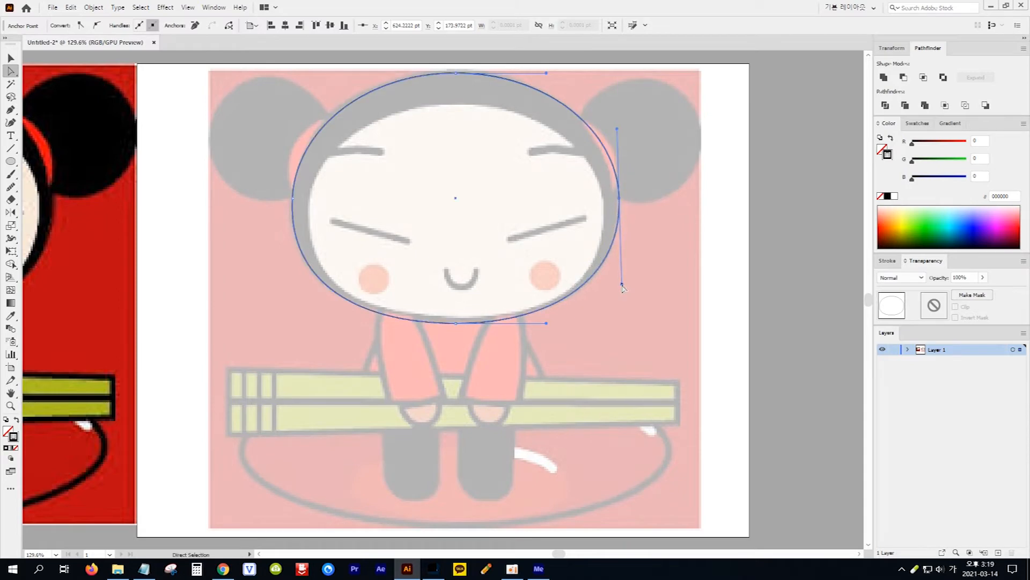
Extend the handles of the head ellipse's top anchor point slightly outward to follow the hair's upper curve
click(457, 73)
drag(365, 73, 359, 69)
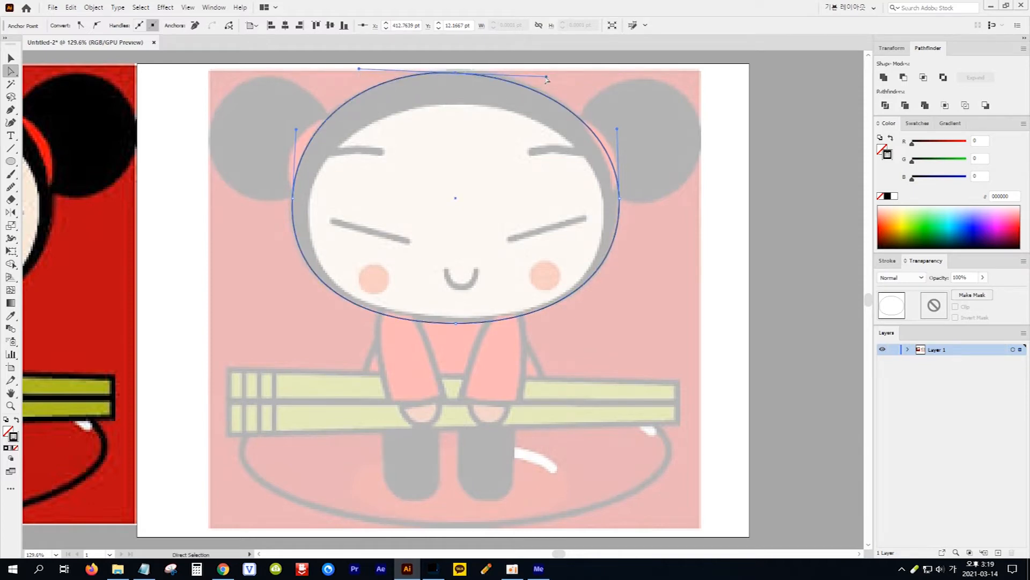
drag(548, 78, 550, 75)
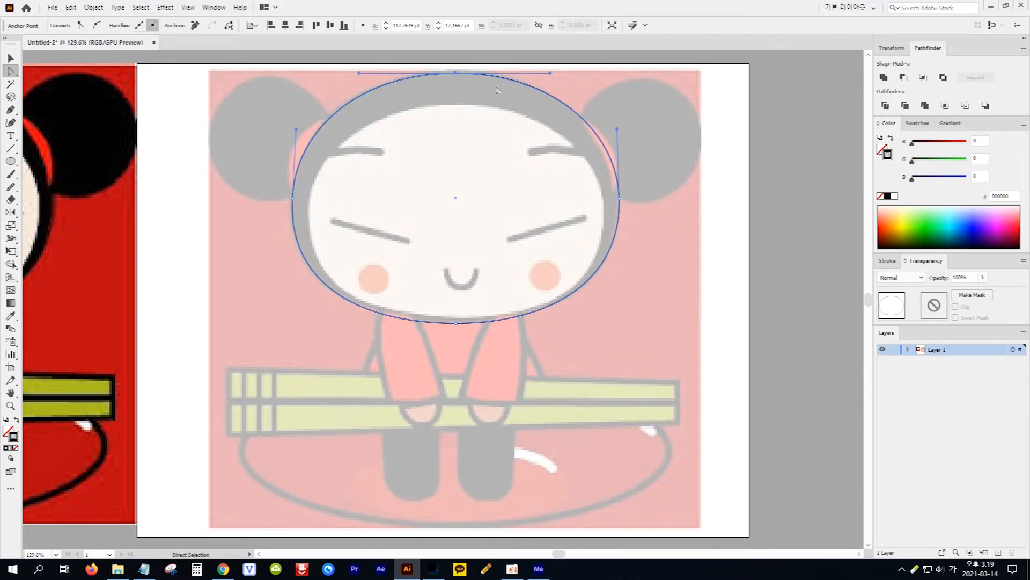
drag(359, 74, 352, 73)
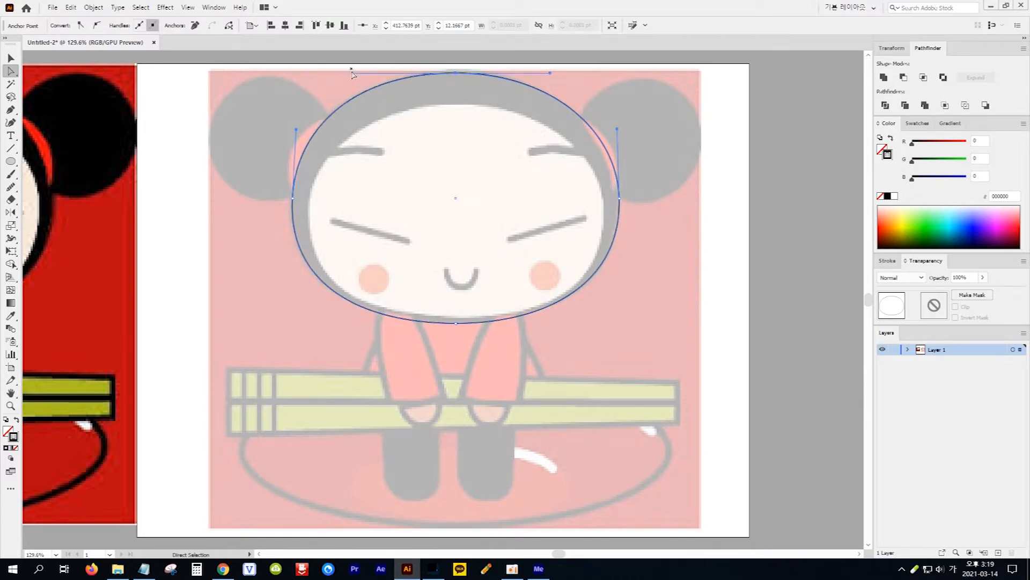
Draw a second ellipse about 384 by 276 pt over the face, fitted to the inner edge of the hair
click(10, 162)
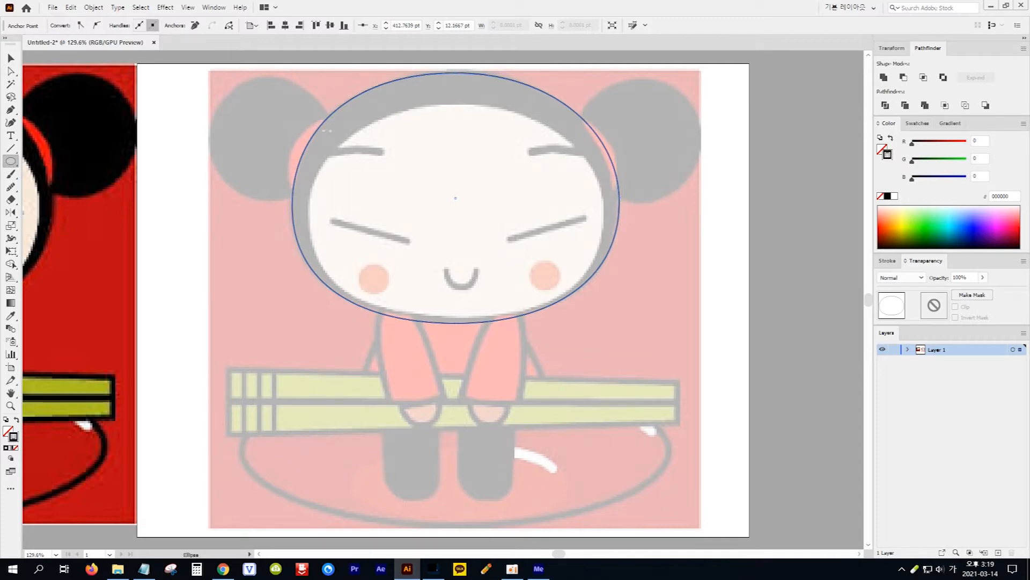
drag(369, 157, 605, 310)
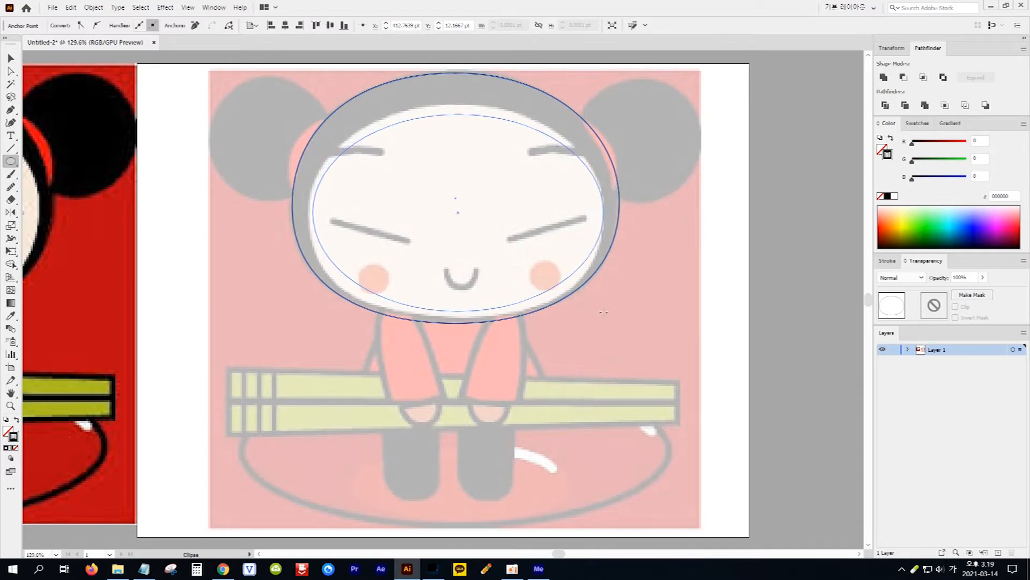
click(11, 59)
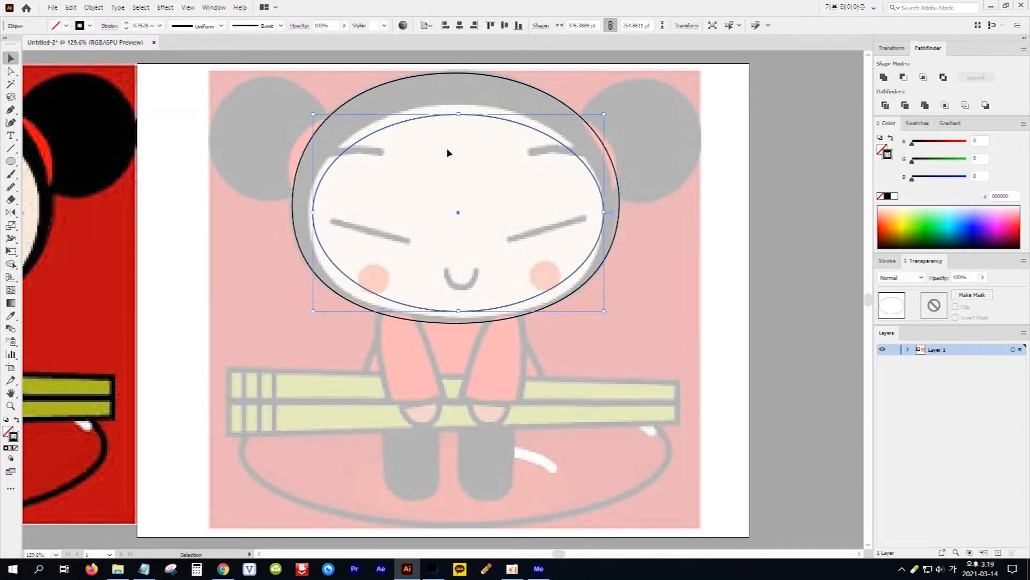
drag(459, 116, 460, 105)
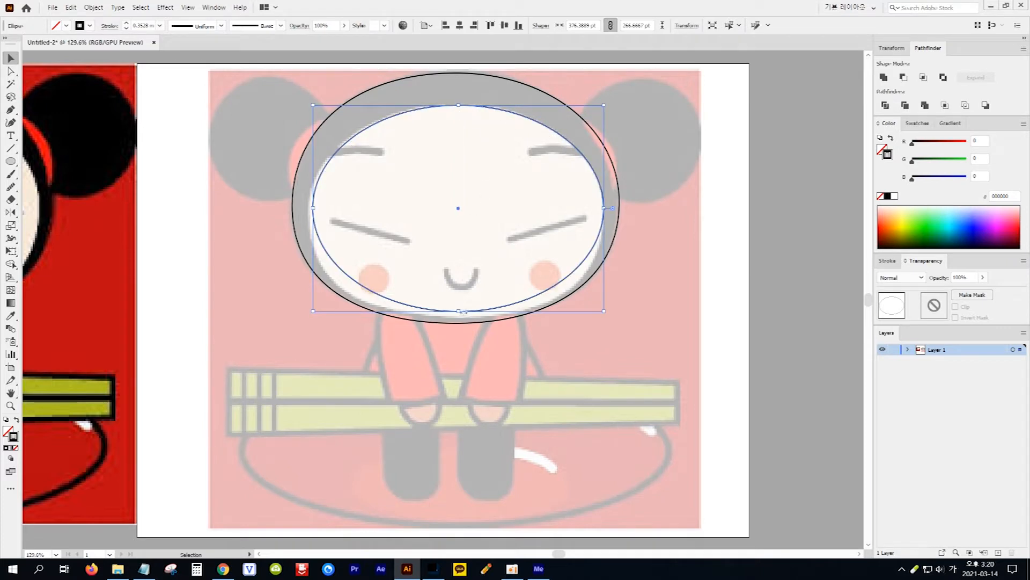
drag(458, 311, 460, 319)
drag(313, 212, 307, 213)
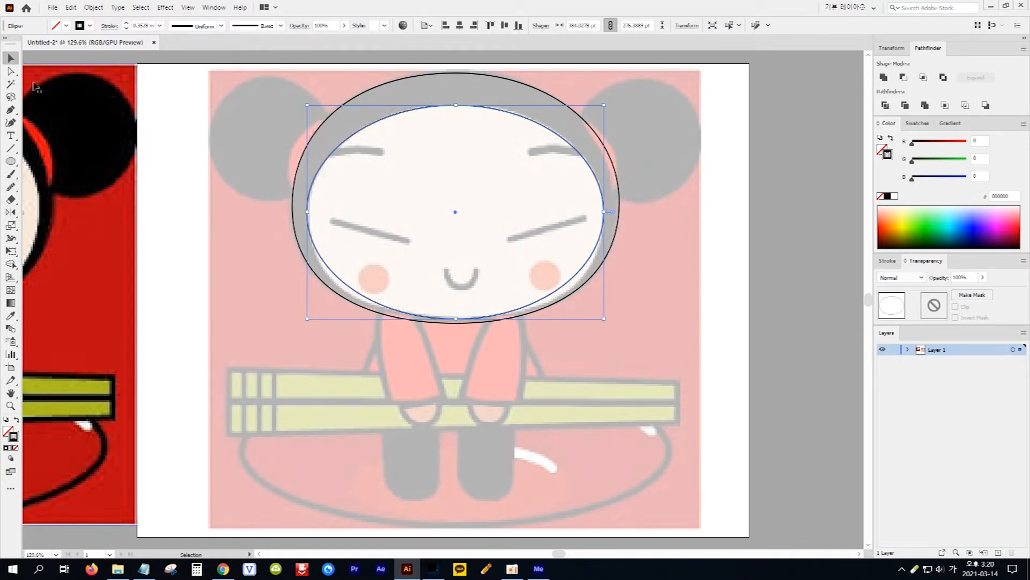
Lengthen the lower handles of the face ellipse's left and right anchor points to match the fuller cheeks
key(a)
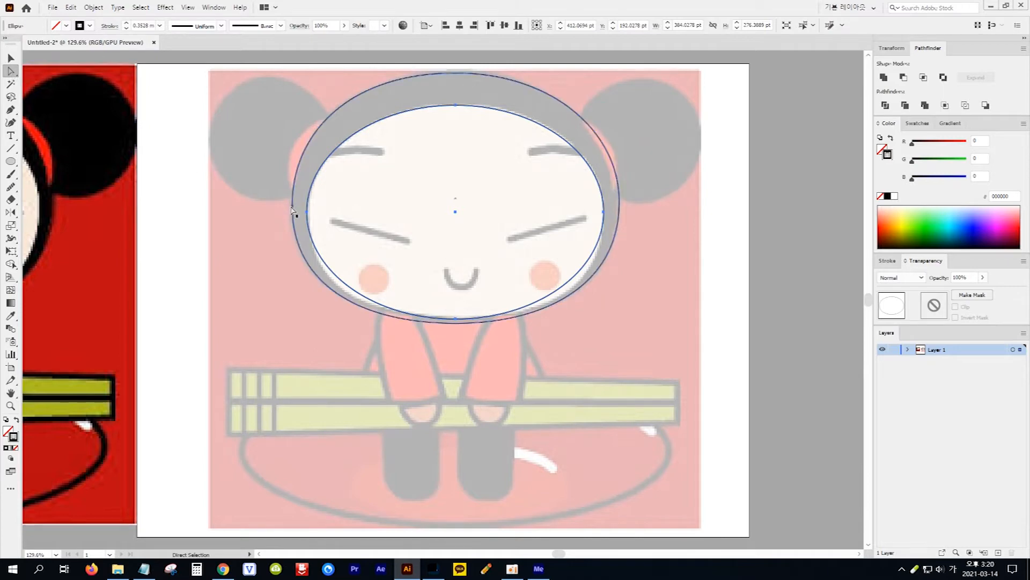
click(307, 212)
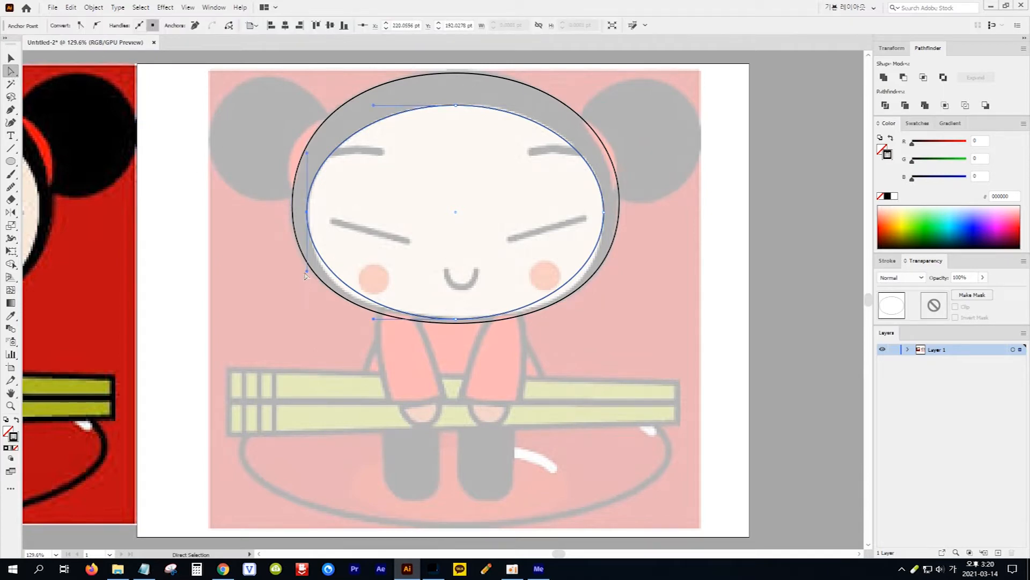
drag(307, 271, 303, 288)
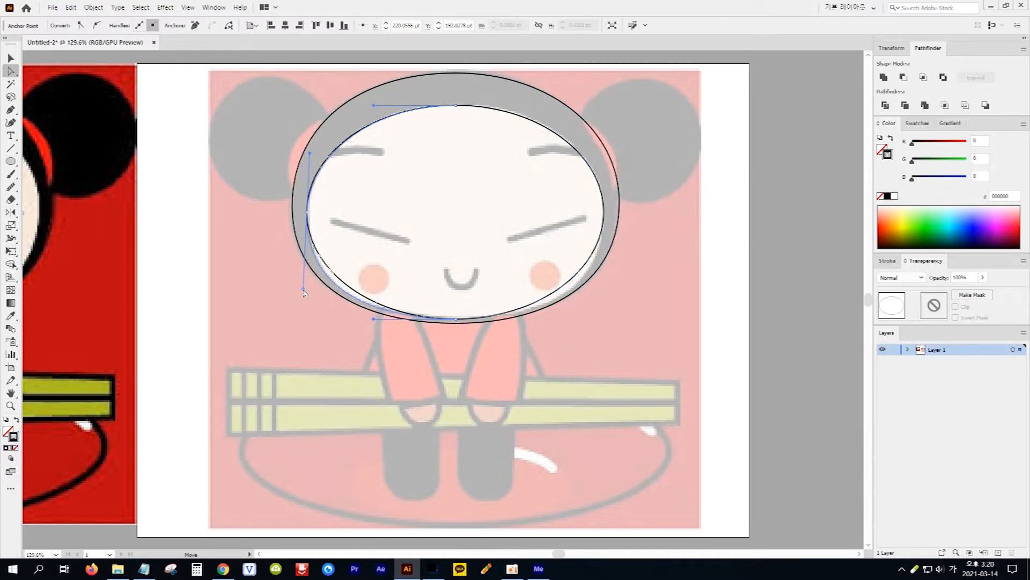
click(604, 212)
drag(604, 273, 609, 286)
Draw an ellipse about 165 by 156 pt over the character's left-hand hair bun
click(11, 161)
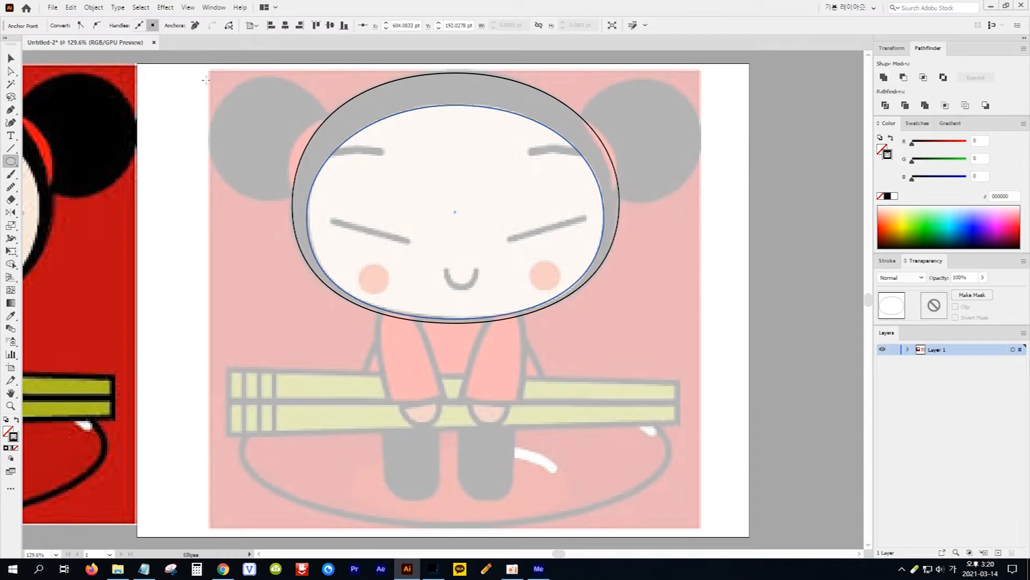
drag(207, 80, 336, 200)
key(v)
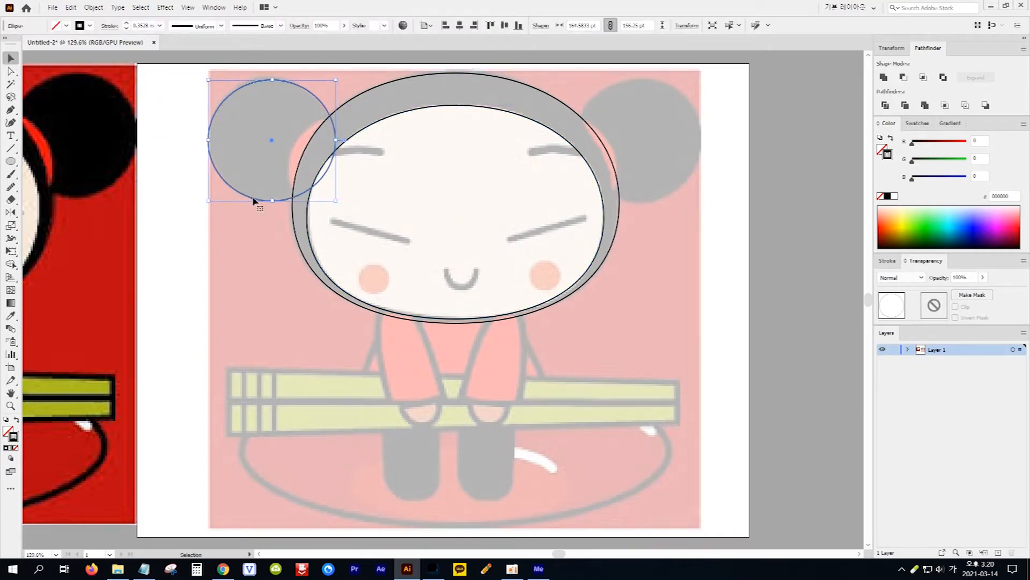
Copy the hair bun ellipse horizontally onto the character's right-hand hair bun
drag(249, 199, 617, 200)
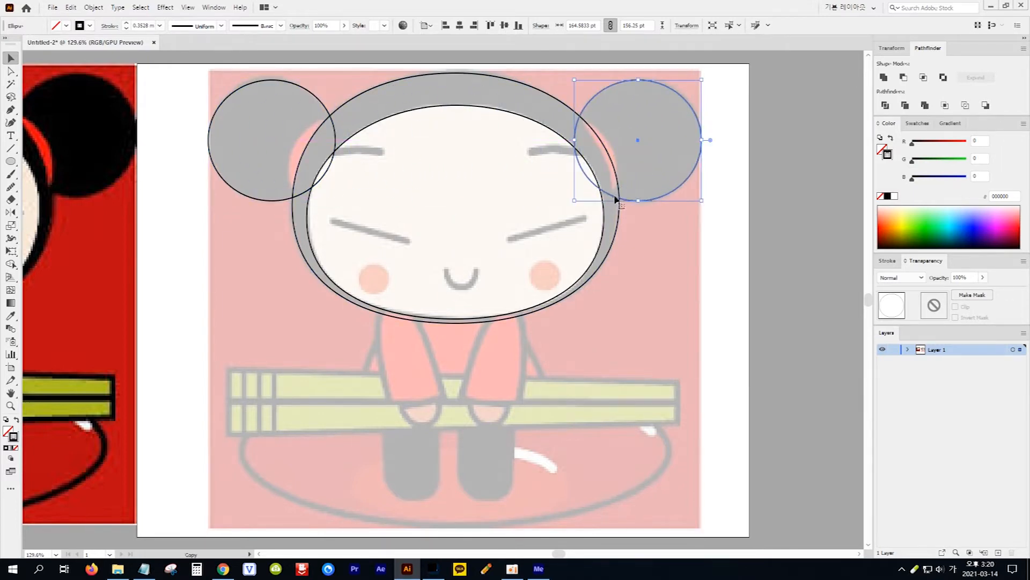
Draw a circle about 40 pt across over the left-hand cheek blush and copy it onto the right-hand one
click(10, 161)
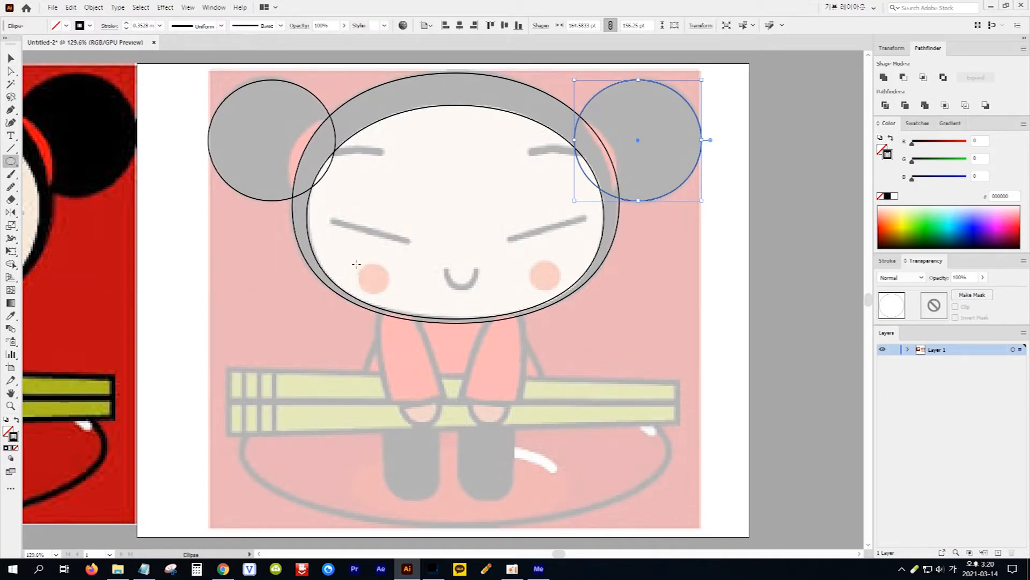
drag(358, 262, 389, 293)
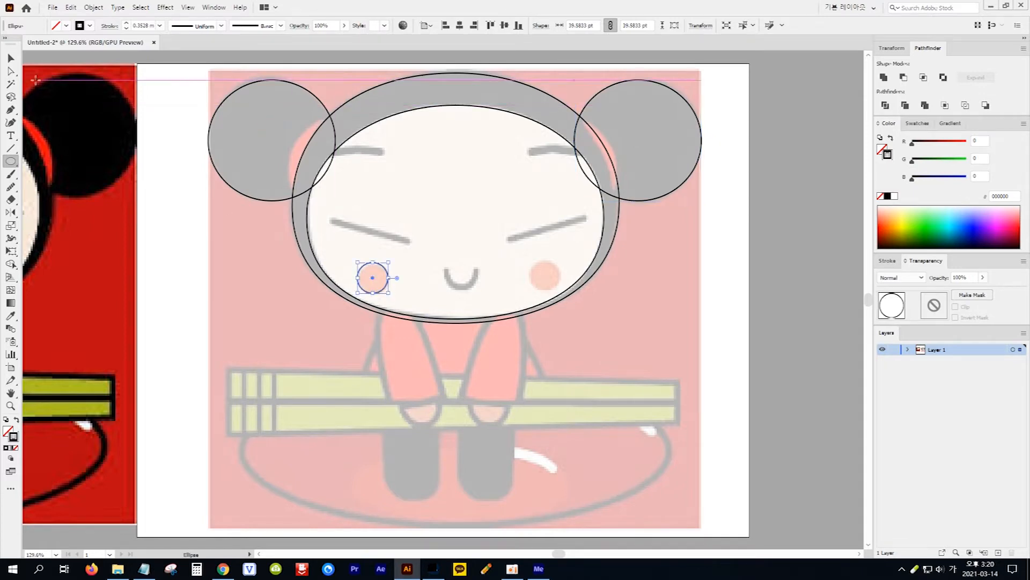
click(11, 60)
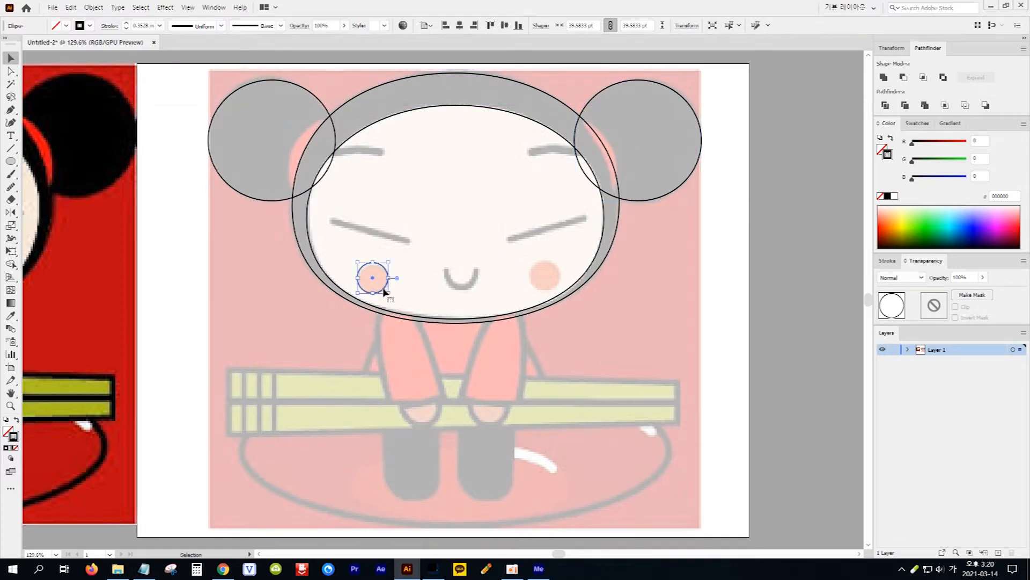
drag(383, 293, 556, 290)
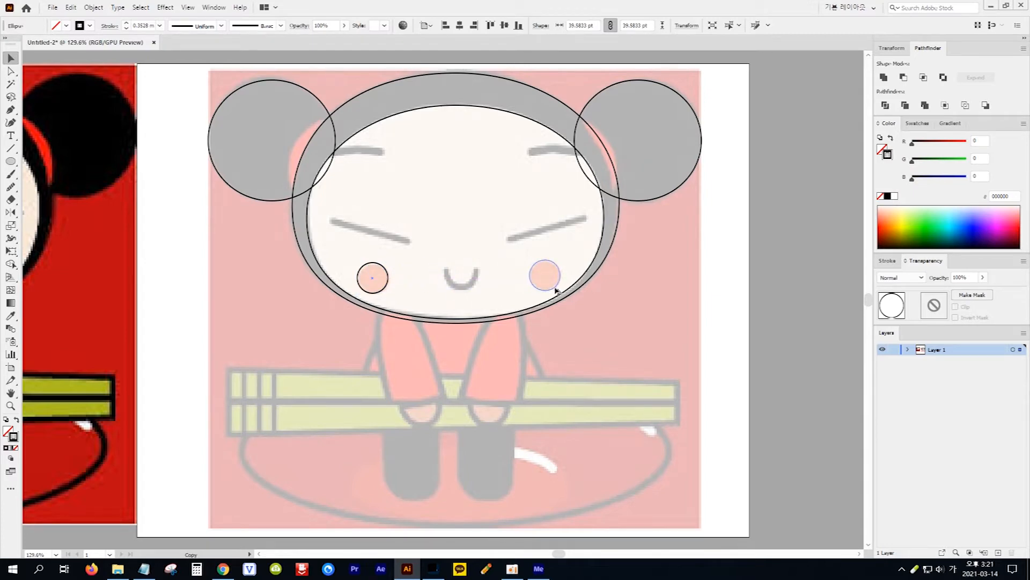
Draw an ellipse about 52 by 38 pt over the left-hand hand and copy it onto the right-hand hand
click(11, 161)
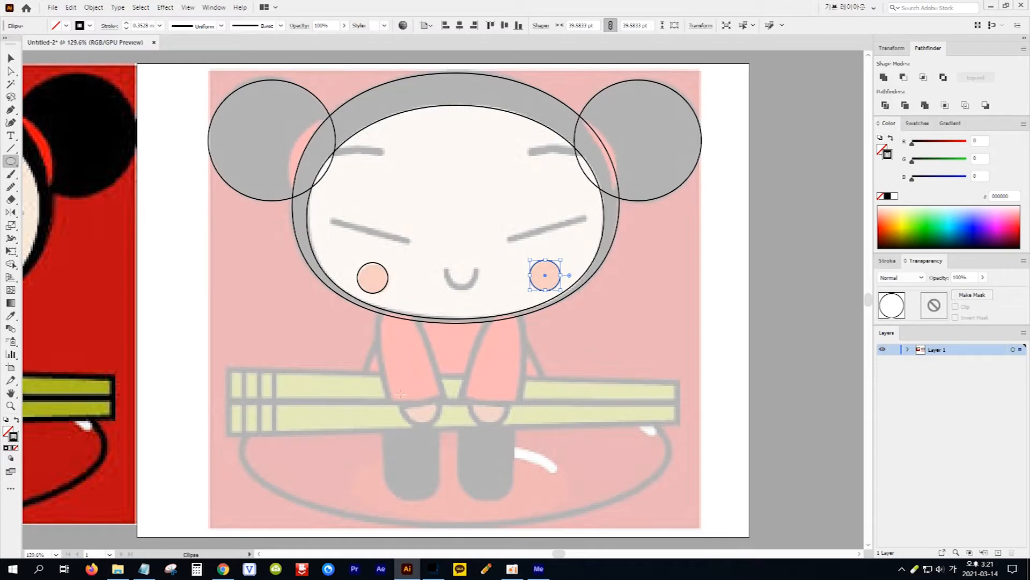
drag(433, 418, 441, 423)
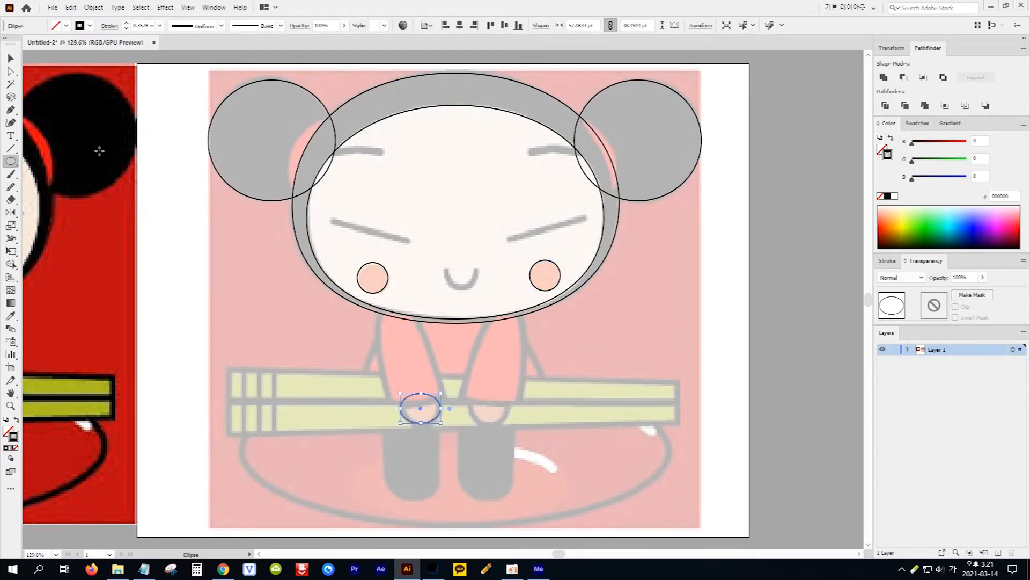
click(11, 58)
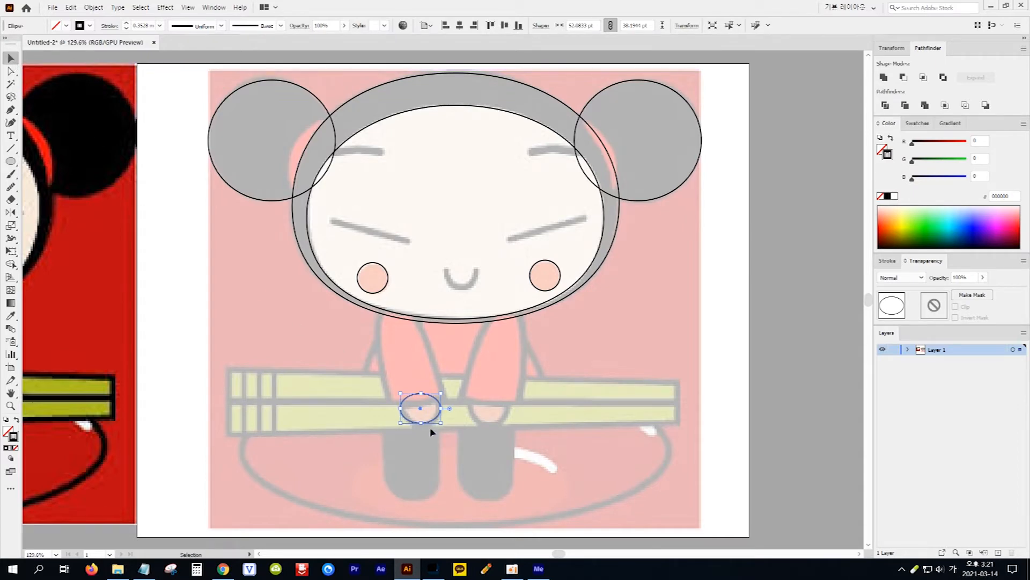
drag(472, 424, 501, 425)
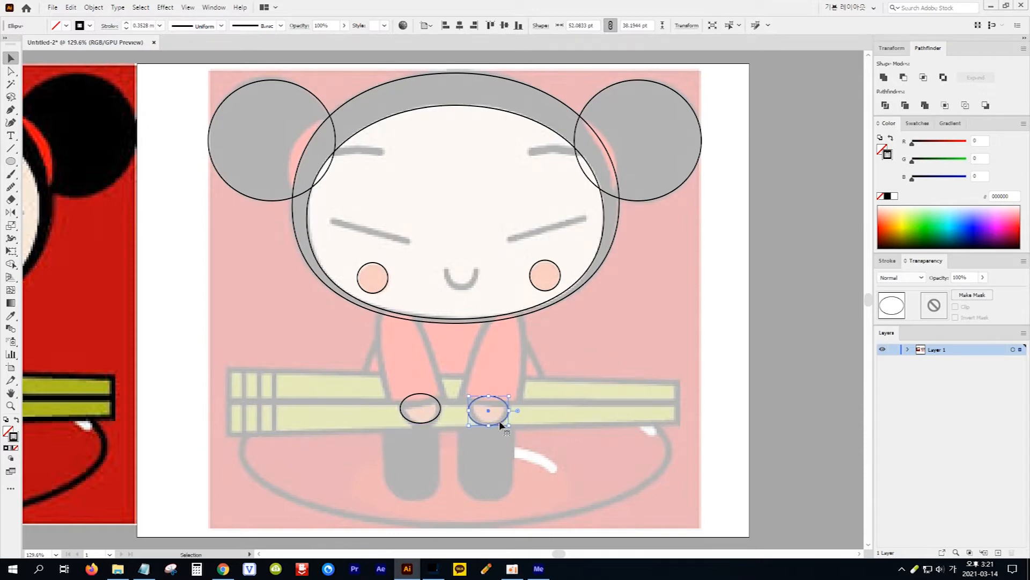
Draw an inner ellipse around the feet and an outer ellipse about 554 by 178 pt fitted to the plate's lower outline
click(11, 161)
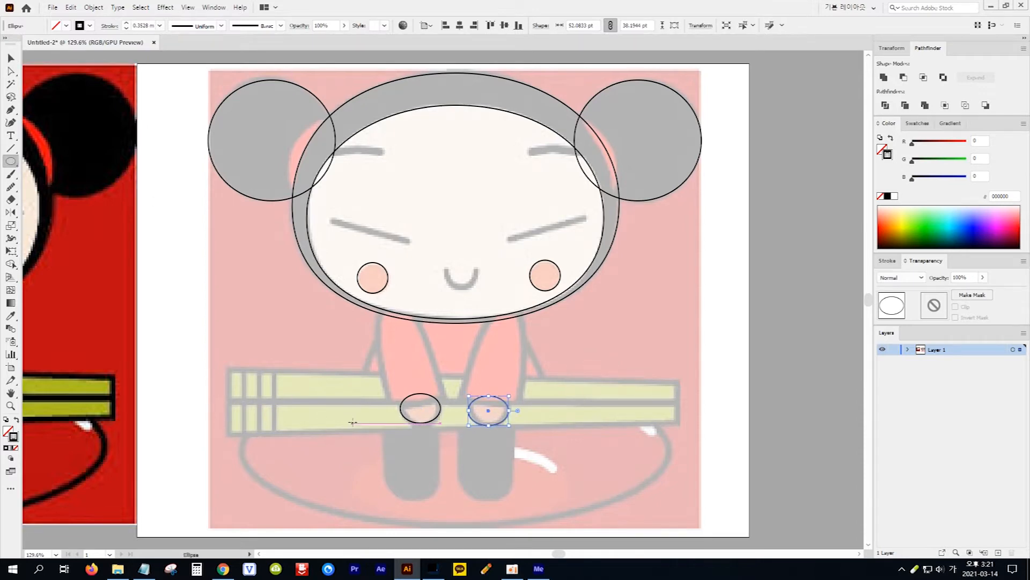
drag(328, 426, 578, 513)
drag(241, 391, 670, 520)
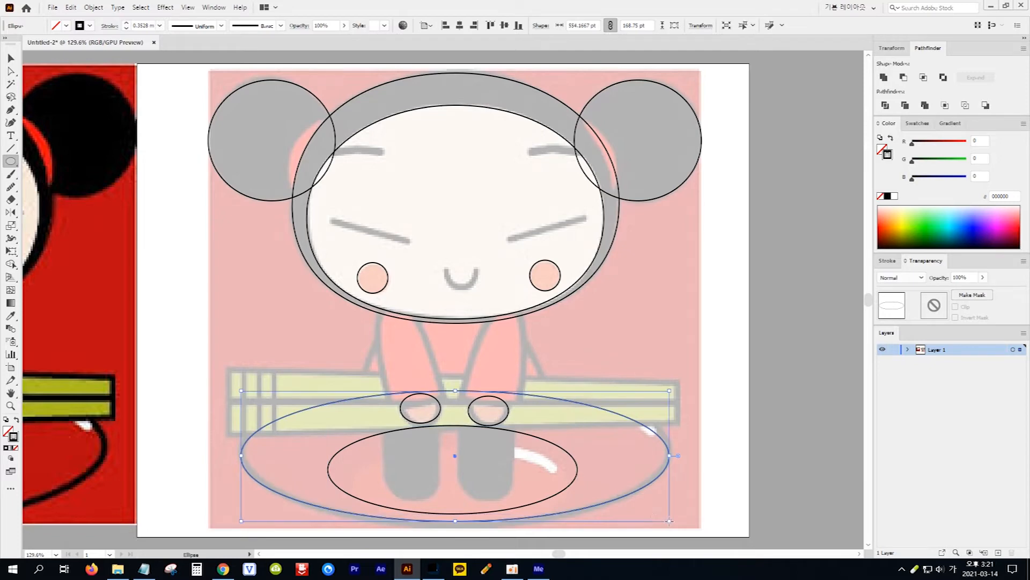
click(11, 57)
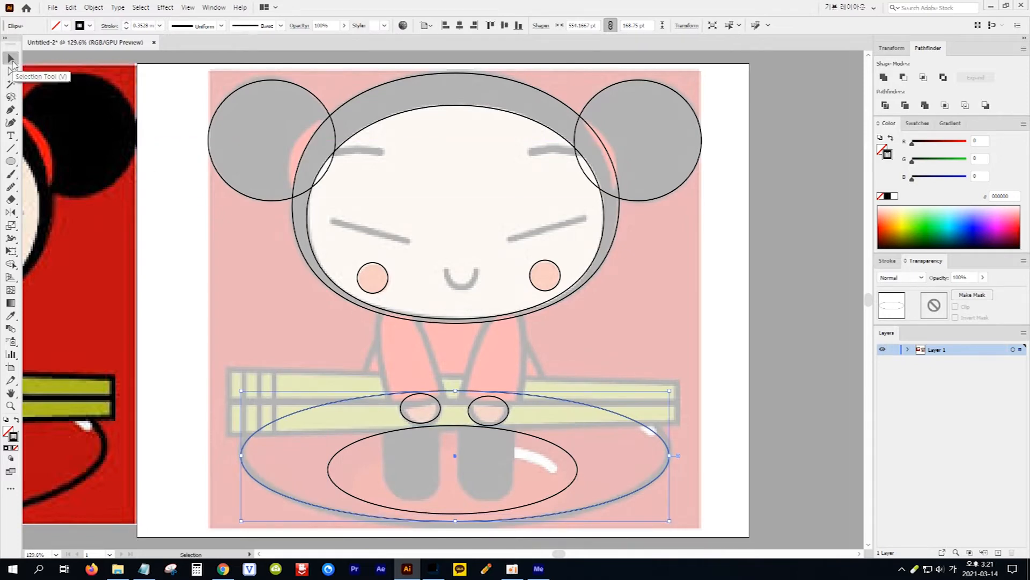
drag(457, 391, 457, 382)
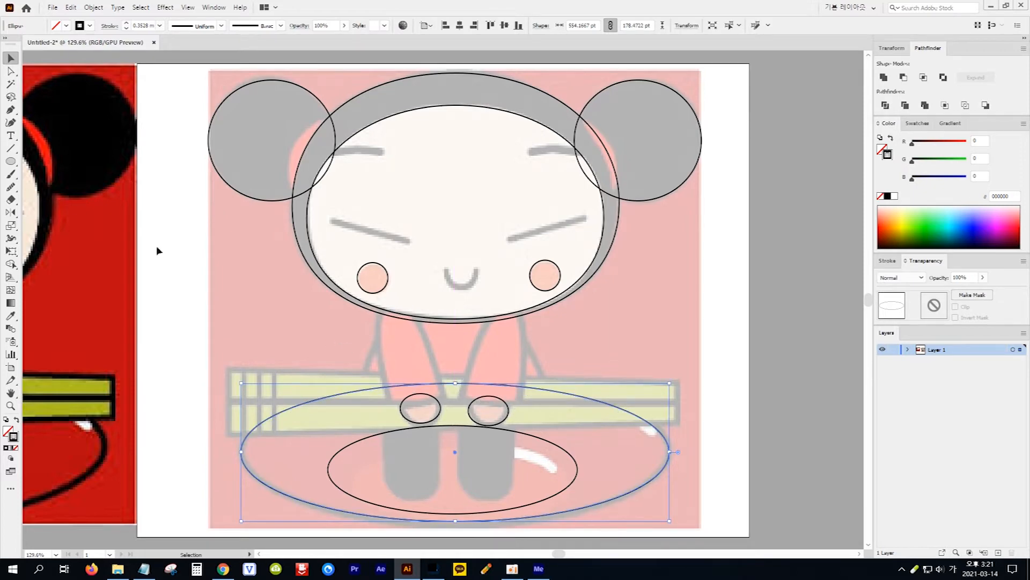
Draw a rectangle about 68 by 118 pt with corners rounded about 23.6 pt over the left-hand leg and copy it onto the right-hand leg
click(11, 161)
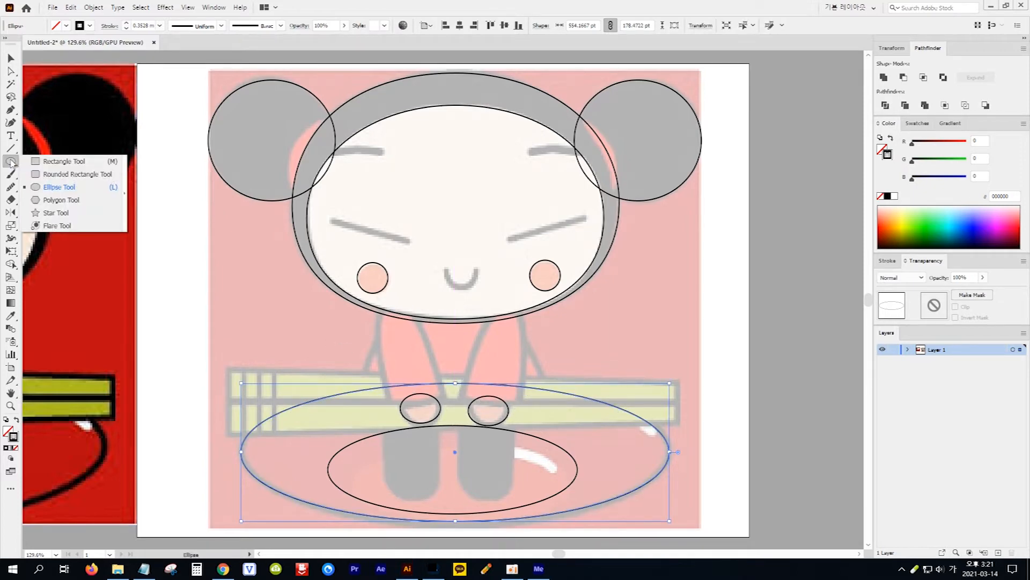
click(63, 165)
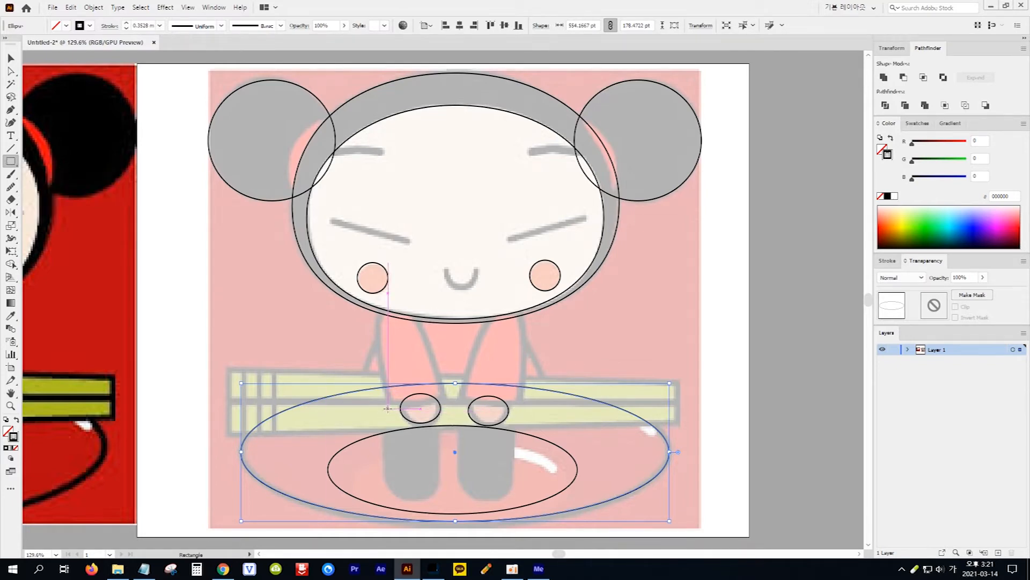
drag(386, 408, 440, 501)
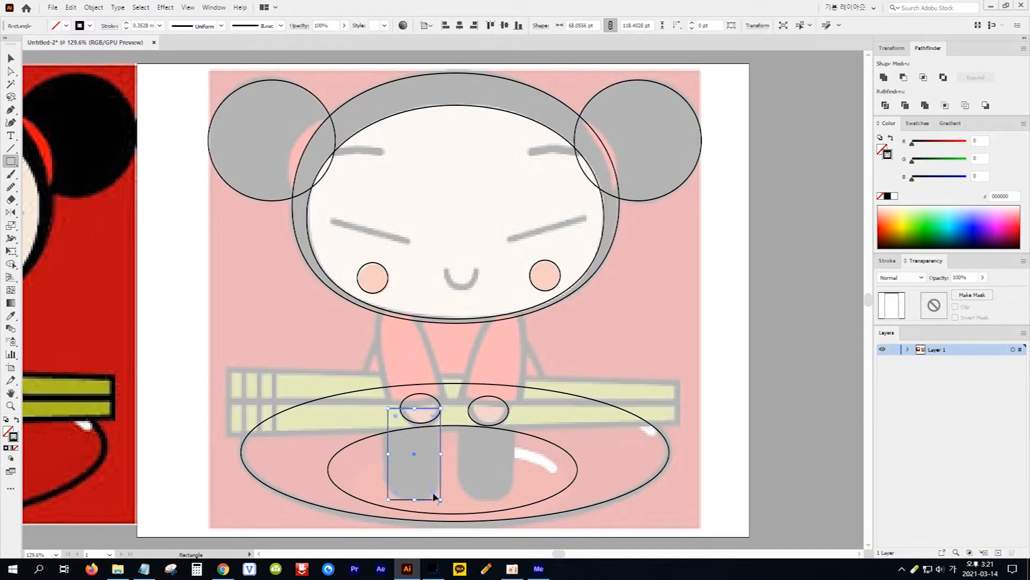
drag(434, 494, 424, 486)
key(v)
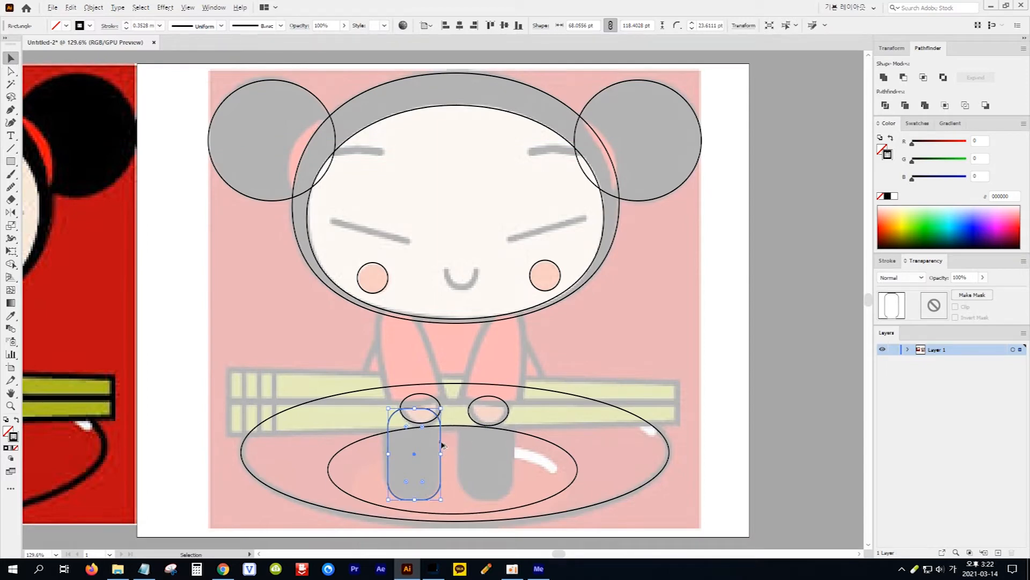
drag(440, 440, 515, 439)
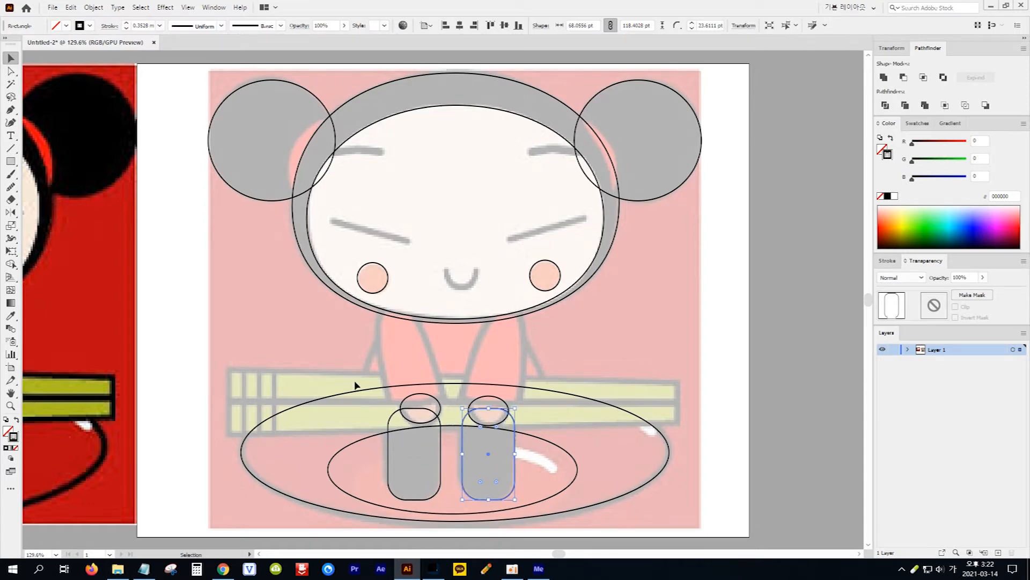
Draw a rectangle about 583 by 42 pt over the upper chopstick and lower its top right corner to match the taper
drag(11, 161, 46, 162)
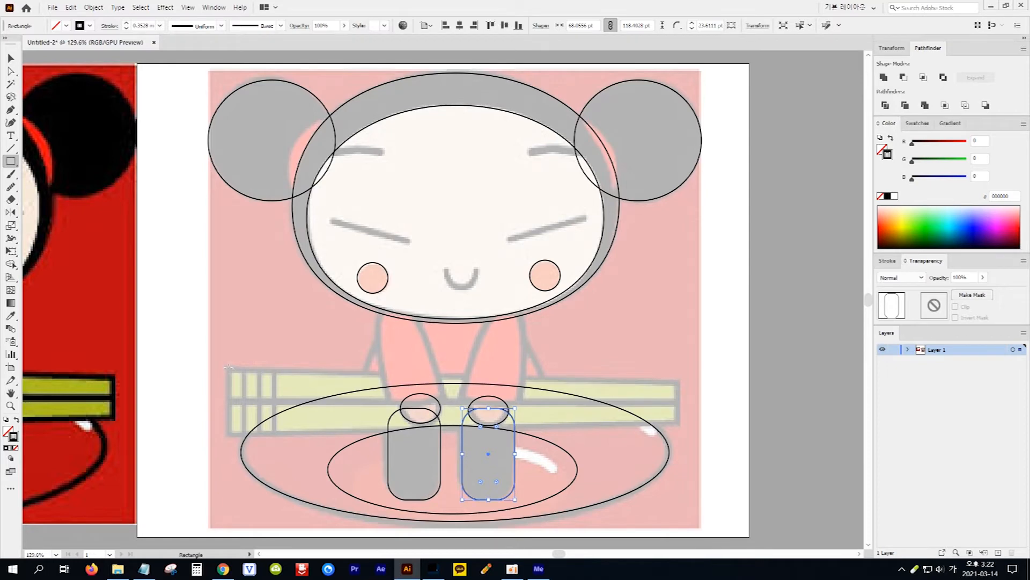
drag(227, 368, 677, 401)
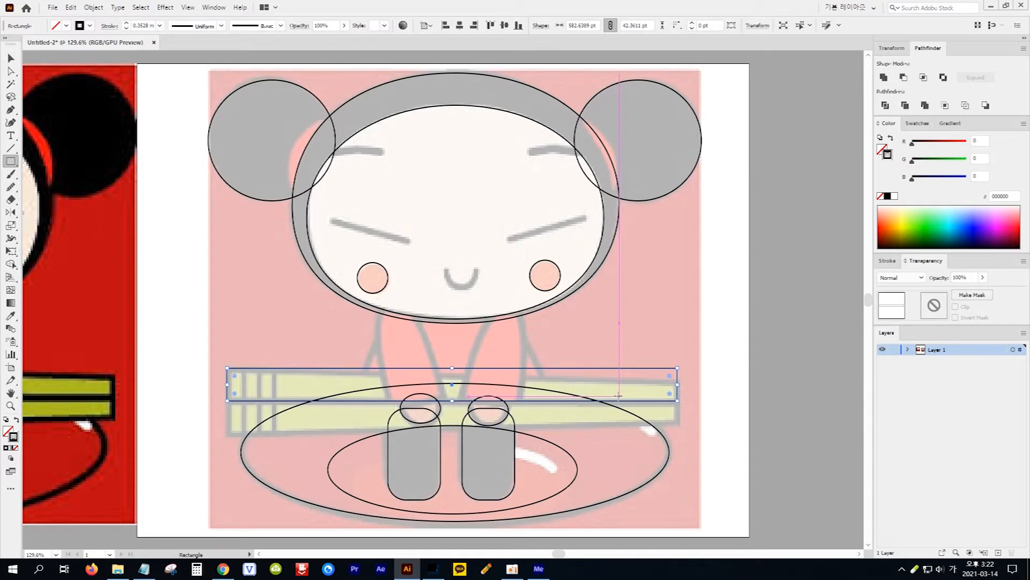
click(11, 72)
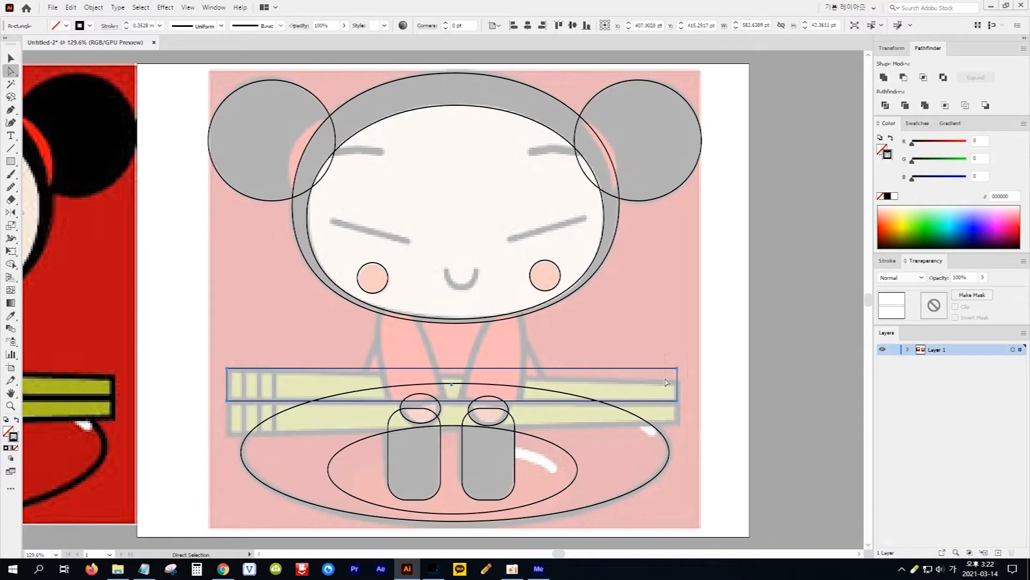
drag(667, 382, 667, 382)
key(Down)
key(Down)
key(Down)
key(Down)
key(Down)
key(Down)
key(Down)
key(Down)
key(Down)
key(Down)
key(Down)
key(Down)
key(Down)
key(Down)
key(Down)
key(Down)
key(Down)
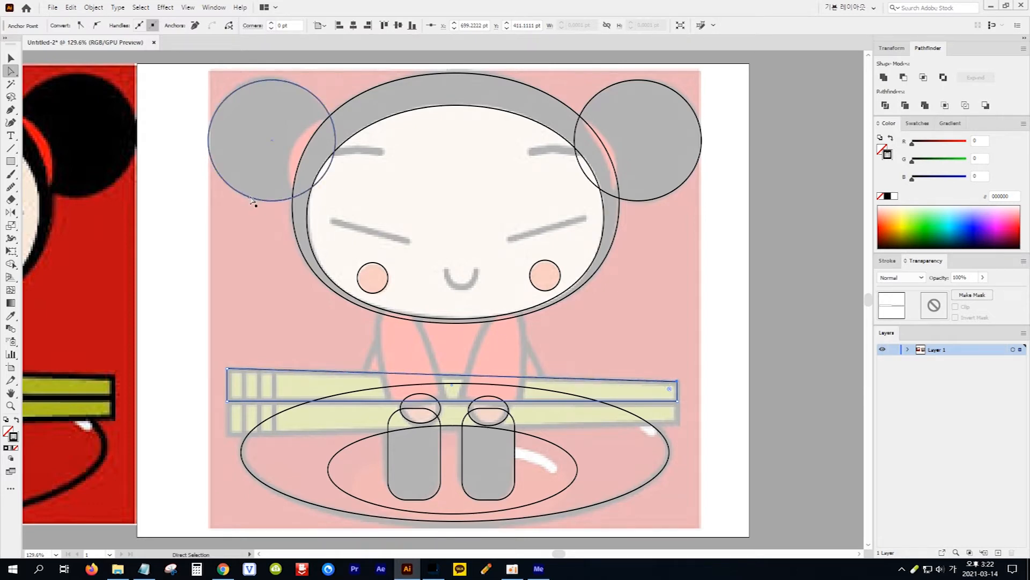
key(v)
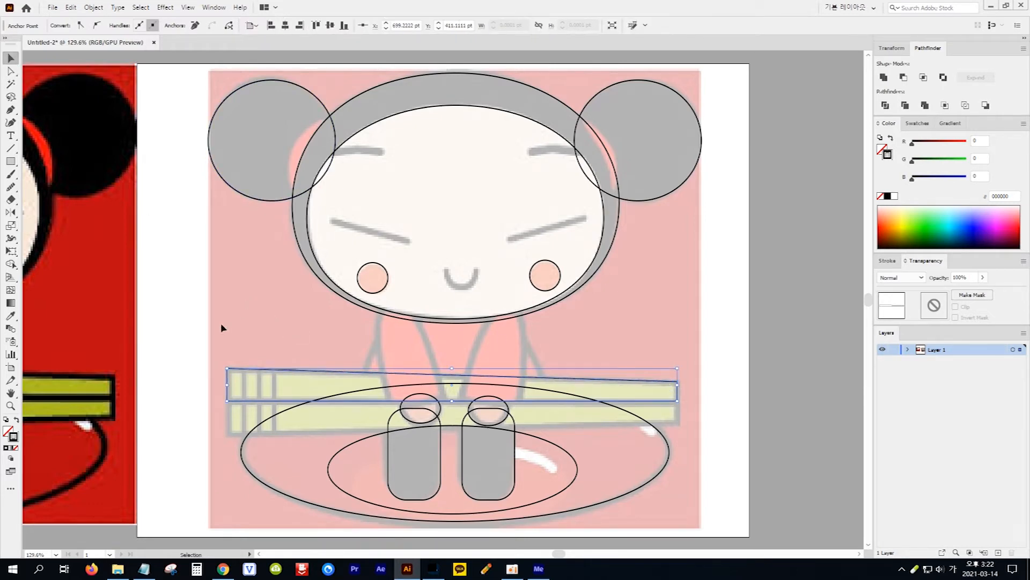
click(190, 320)
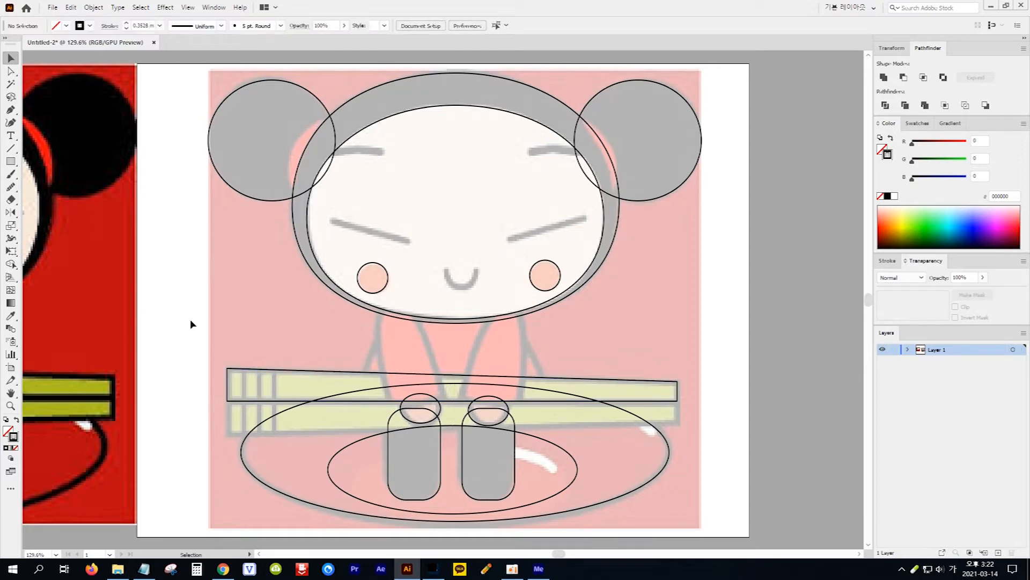
Create a reflected copy of the upper chopstick shape across the horizontal axis
click(236, 372)
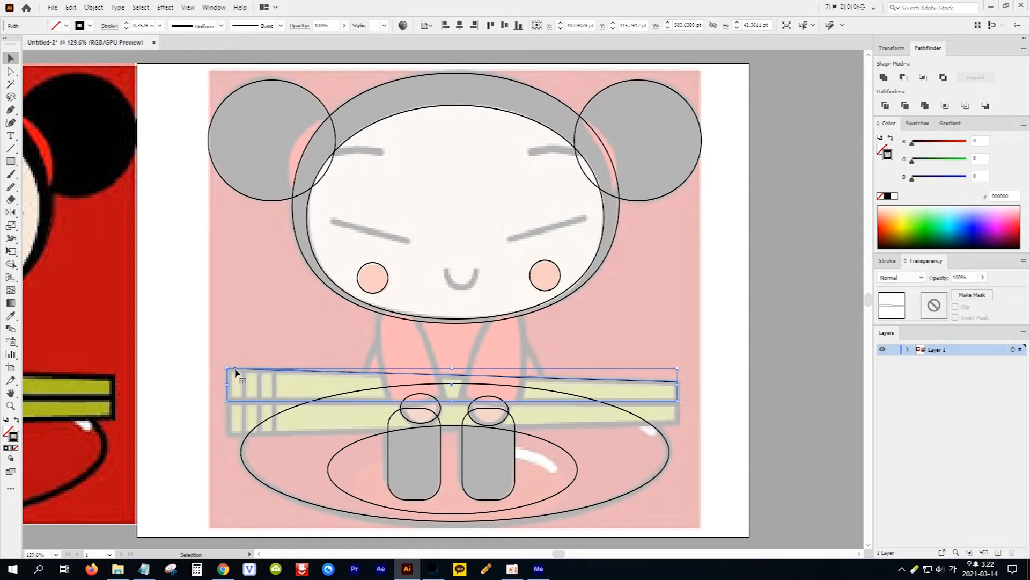
double_click(10, 213)
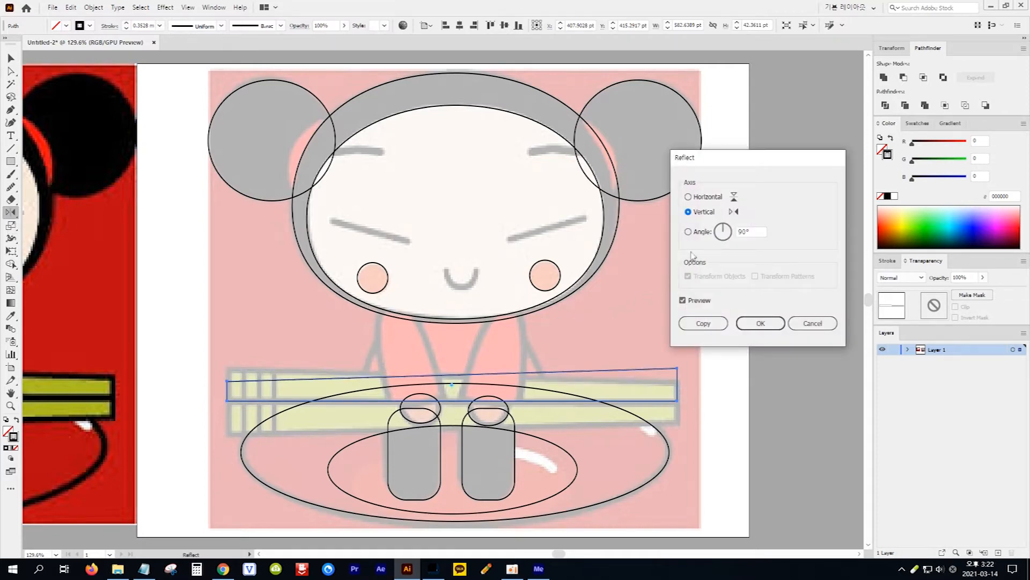
click(688, 197)
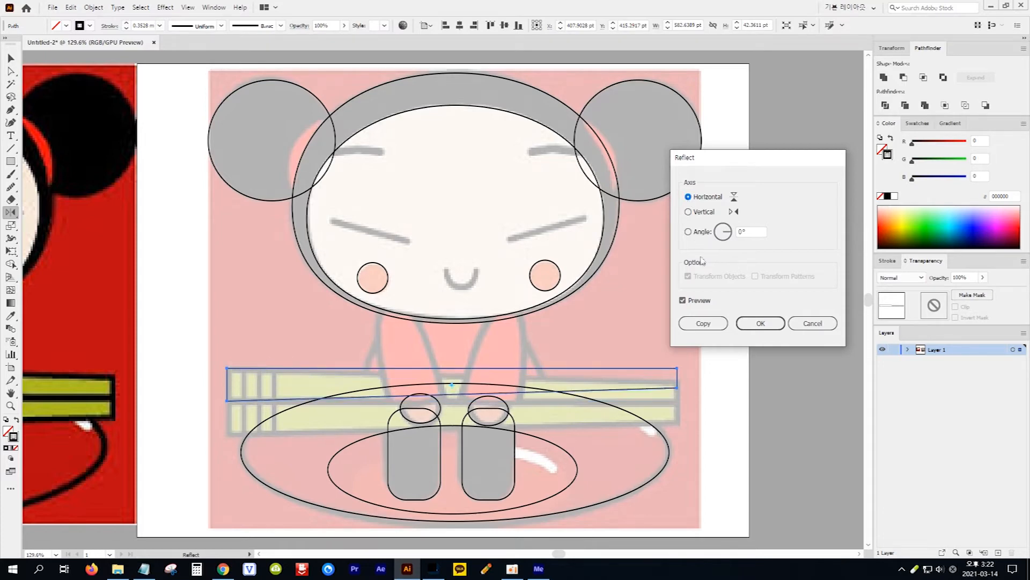
click(705, 324)
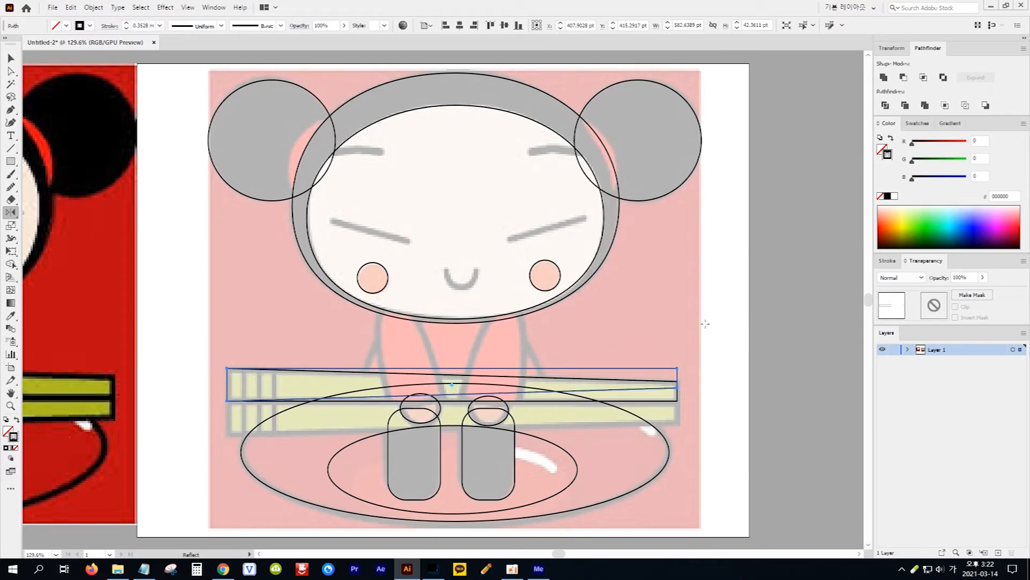
Move the reflected chopstick copy down 43 pt so it covers the lower chopstick
key(v)
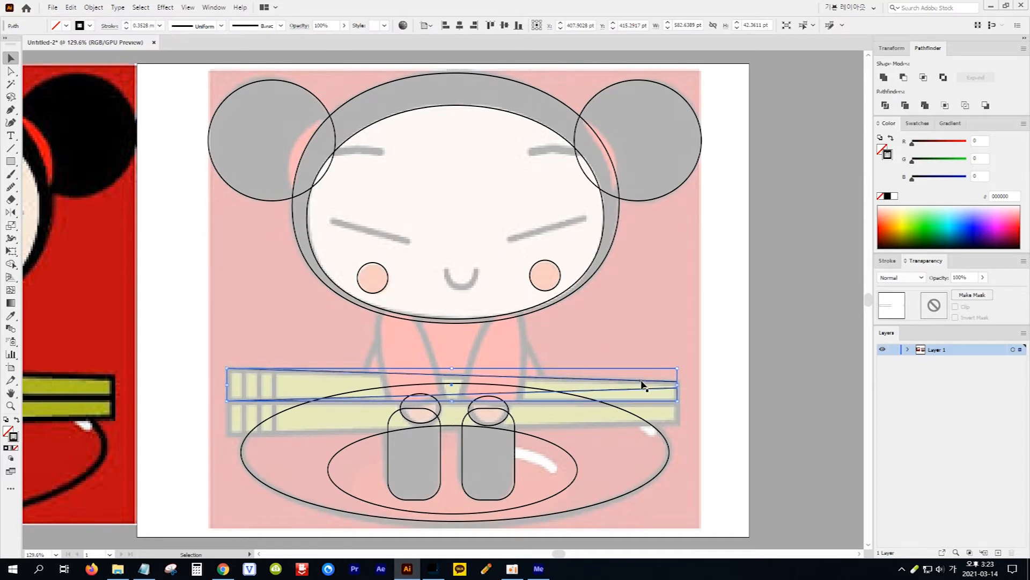
key(shift+Down)
key(shift+Down)
key(shift+Down)
key(shift+Down)
key(shift+Down)
key(shift+Down)
key(shift+Down)
key(shift+Down)
key(shift+Down)
key(shift+Down)
key(shift+Down)
key(shift+Down)
key(shift+Down)
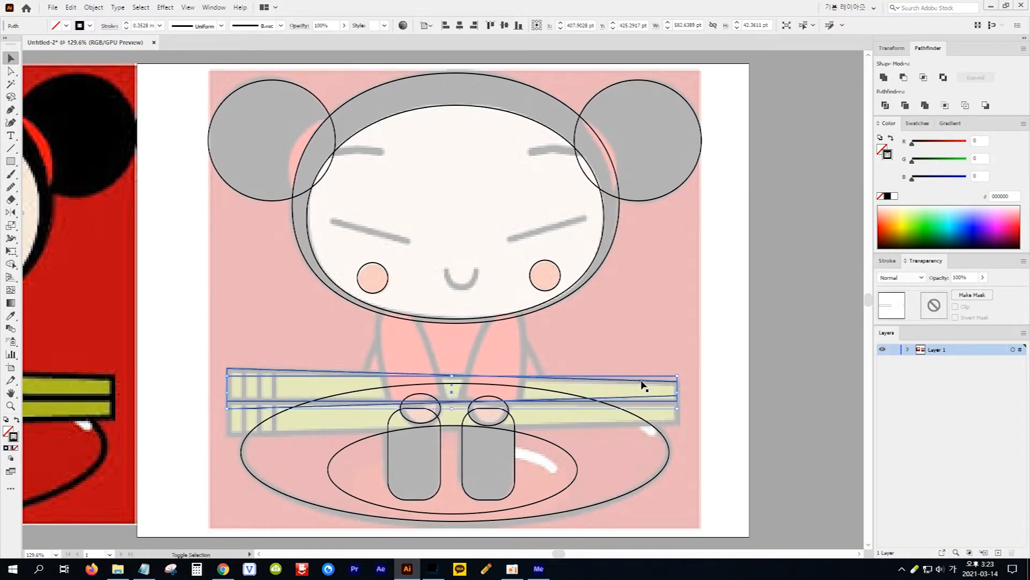
key(shift+Up)
key(shift+Up)
key(shift+Up)
key(shift+Up)
key(shift+Up)
key(shift+Up)
key(shift+Up)
key(shift+Up)
key(shift+Up)
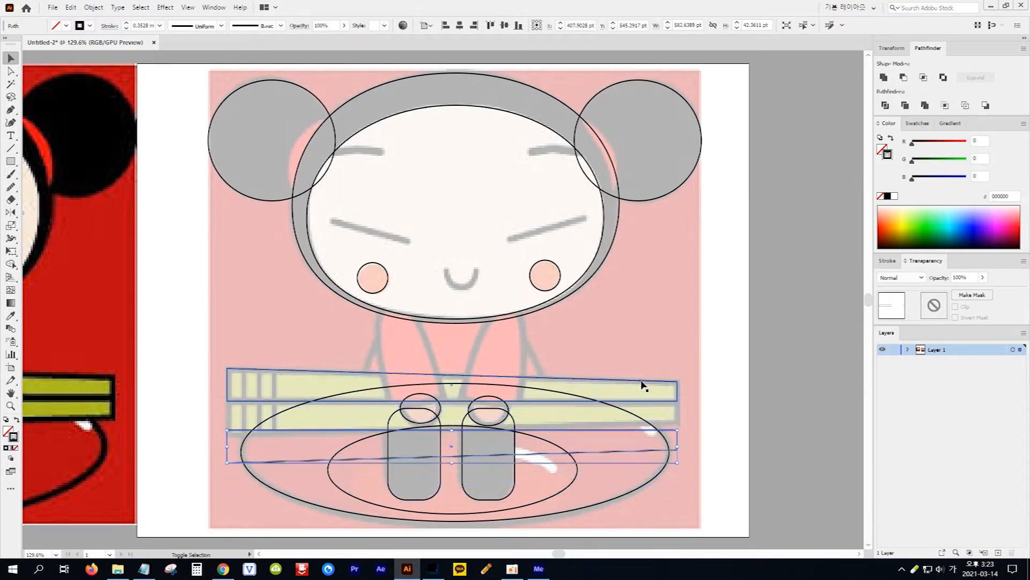
key(Down)
key(Down)
key(Down)
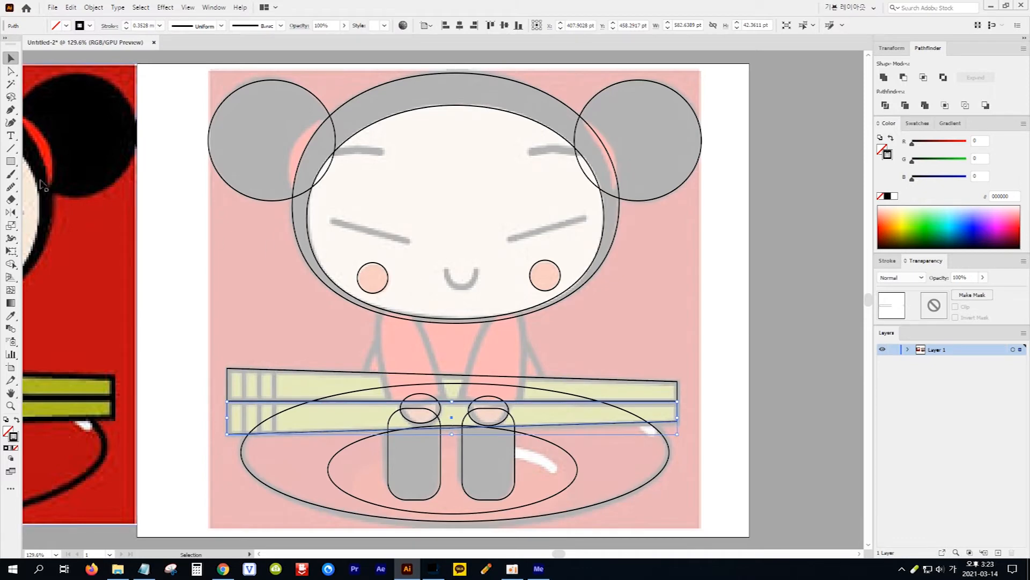
Draw an ellipse about 46 by 40 pt over the mouth and nudge it to line up with the smile's curve
click(12, 162)
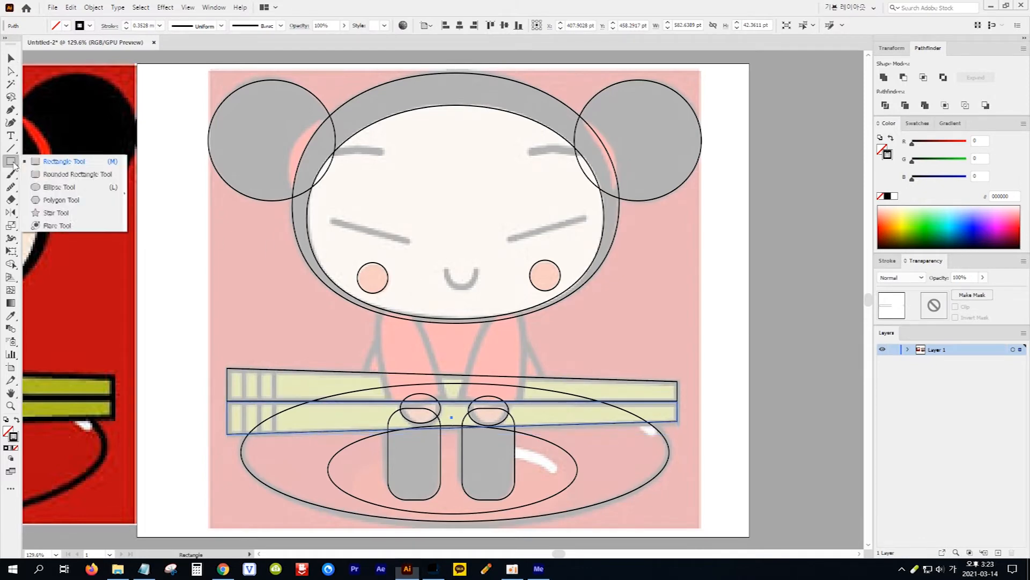
click(59, 187)
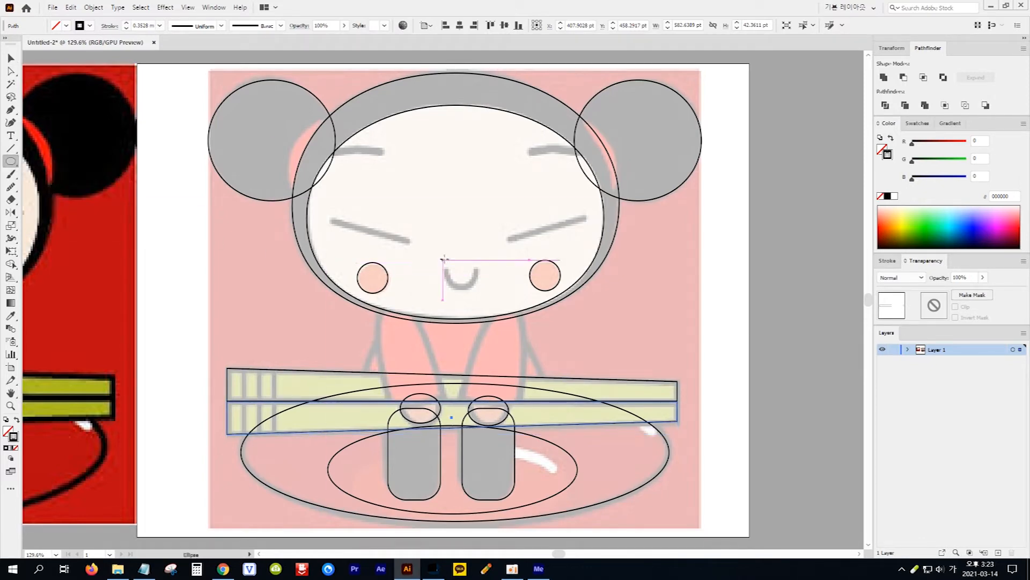
drag(443, 260, 478, 290)
key(Up)
key(Up)
key(Up)
key(Right)
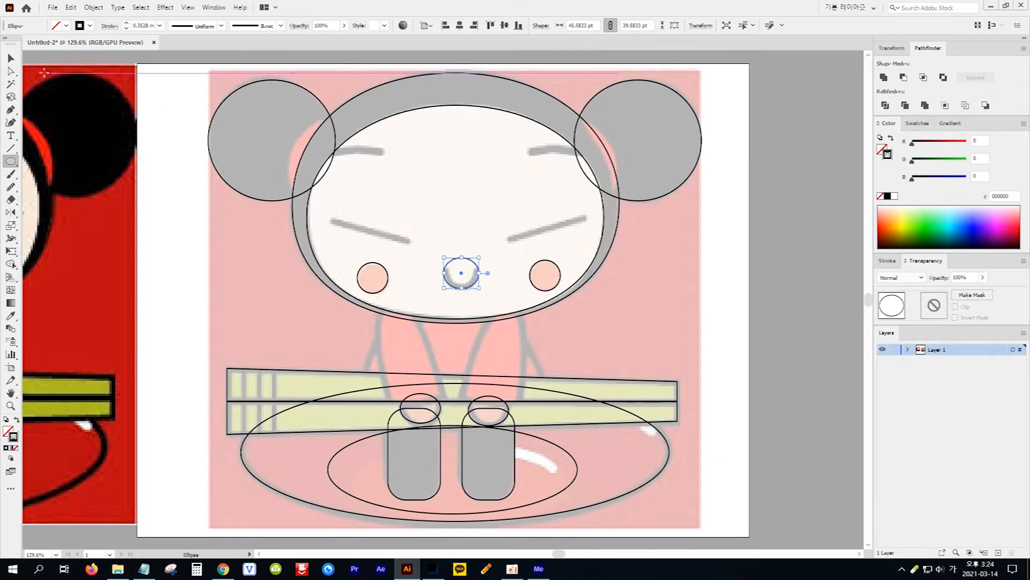
Delete the top anchor point of the mouth ellipse, leaving only its lower arc as an open smile
click(11, 73)
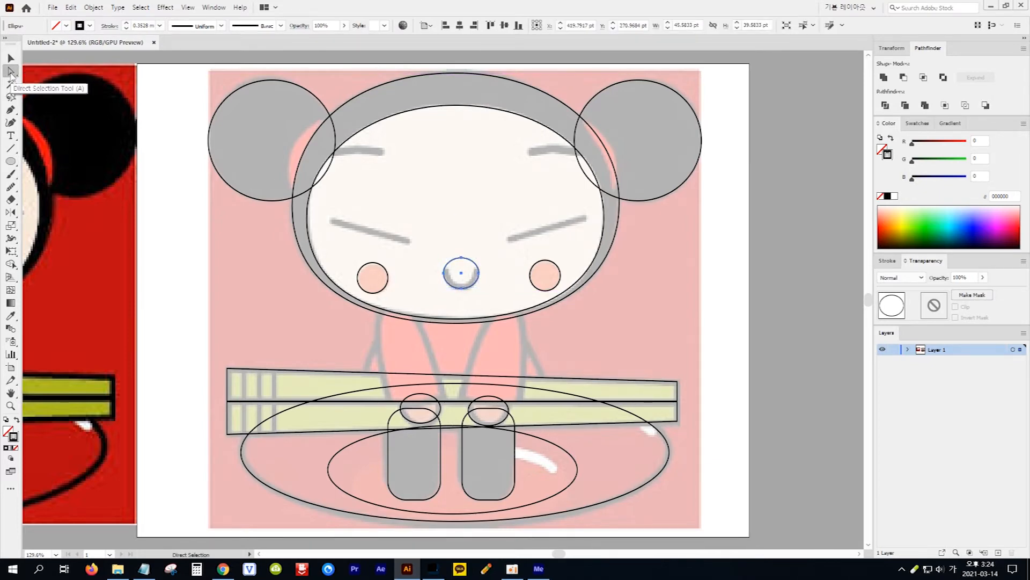
click(467, 264)
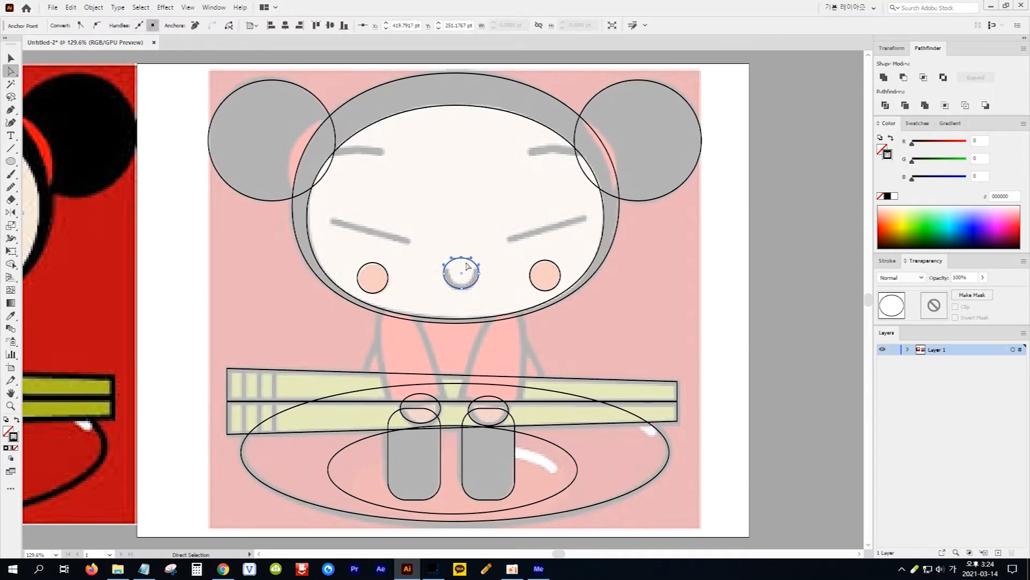
key(Delete)
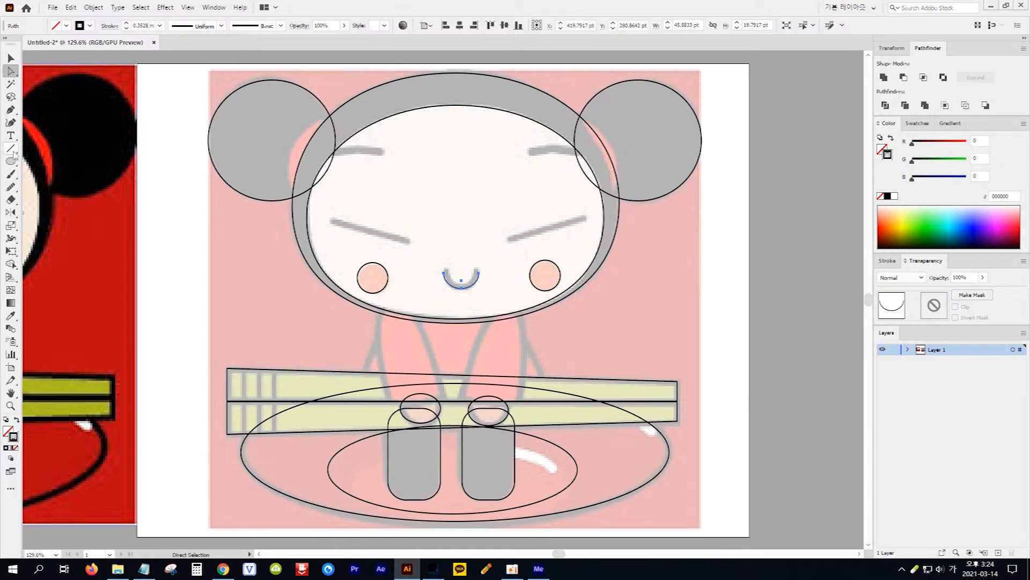
Draw one slanted straight line segment over each of the two closed eyes
drag(11, 148, 44, 151)
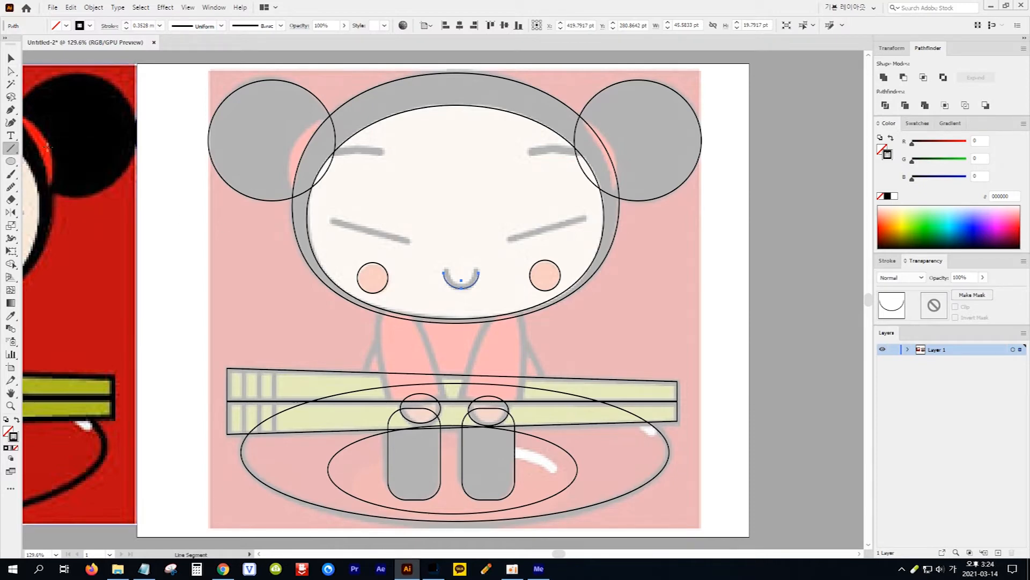
drag(334, 221, 408, 242)
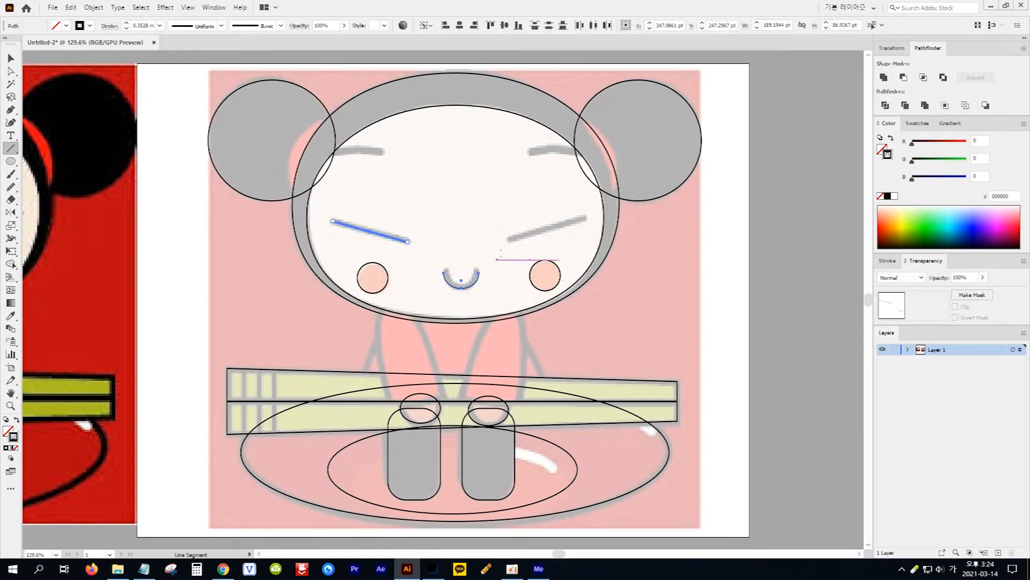
drag(508, 240, 586, 217)
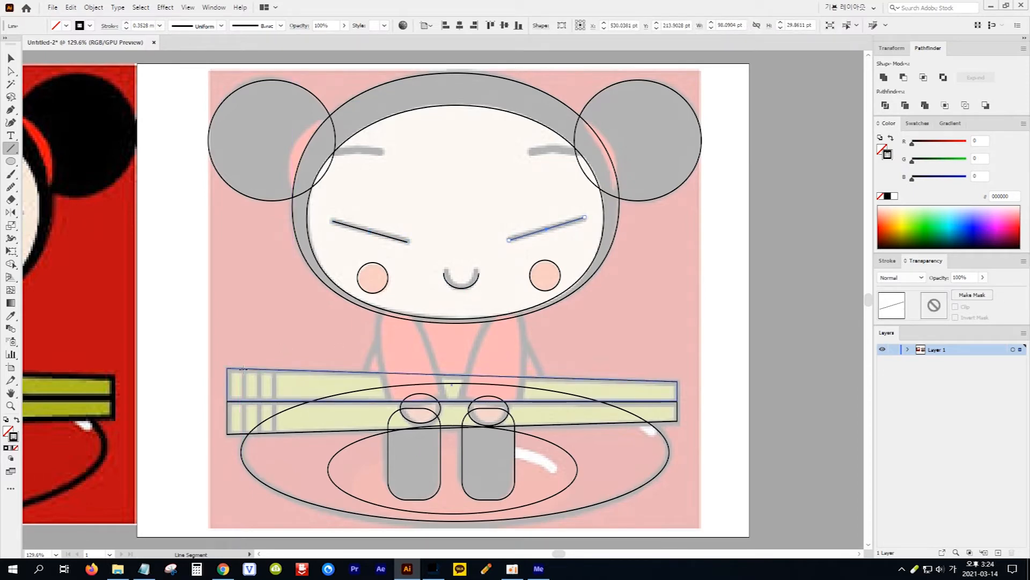
Draw three vertical line segments about 82 pt tall across both chopsticks, over the stripes near their thick end
drag(243, 368, 243, 434)
drag(259, 369, 259, 433)
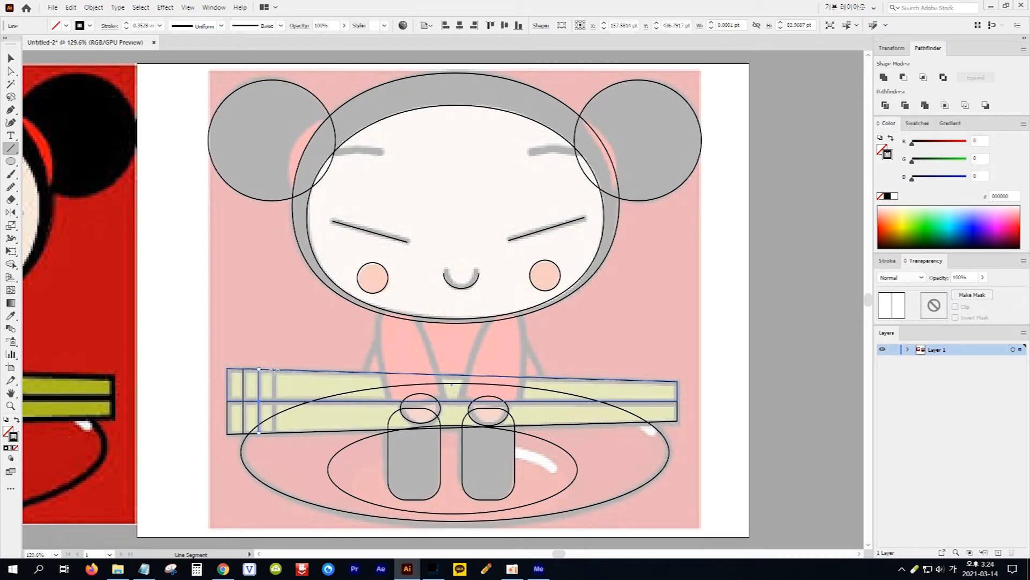
drag(274, 369, 274, 432)
Trace the left hair tie with the Pen tool as a closed shape about 55 by 106 pt with a curved outer edge
click(11, 110)
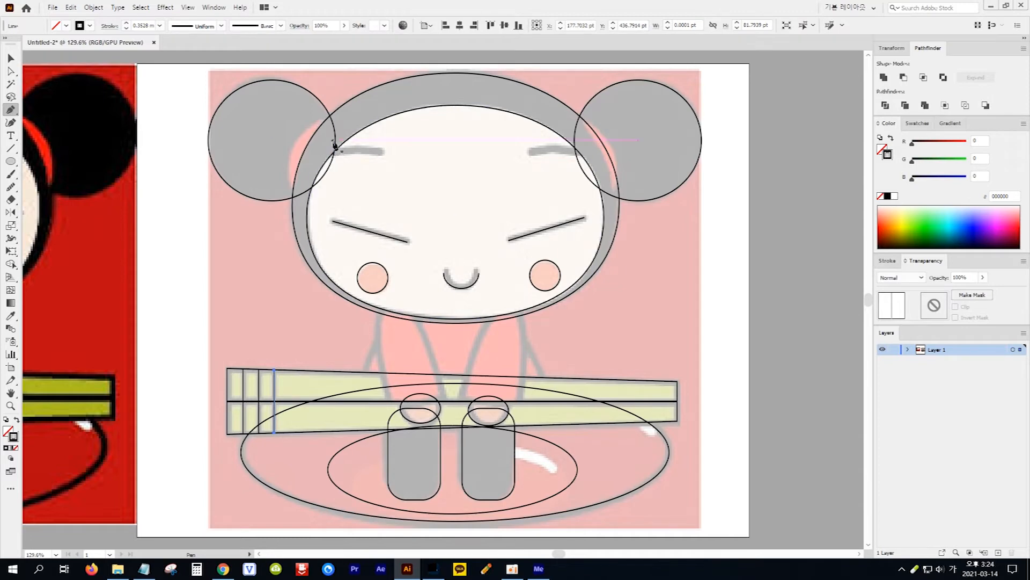
click(330, 116)
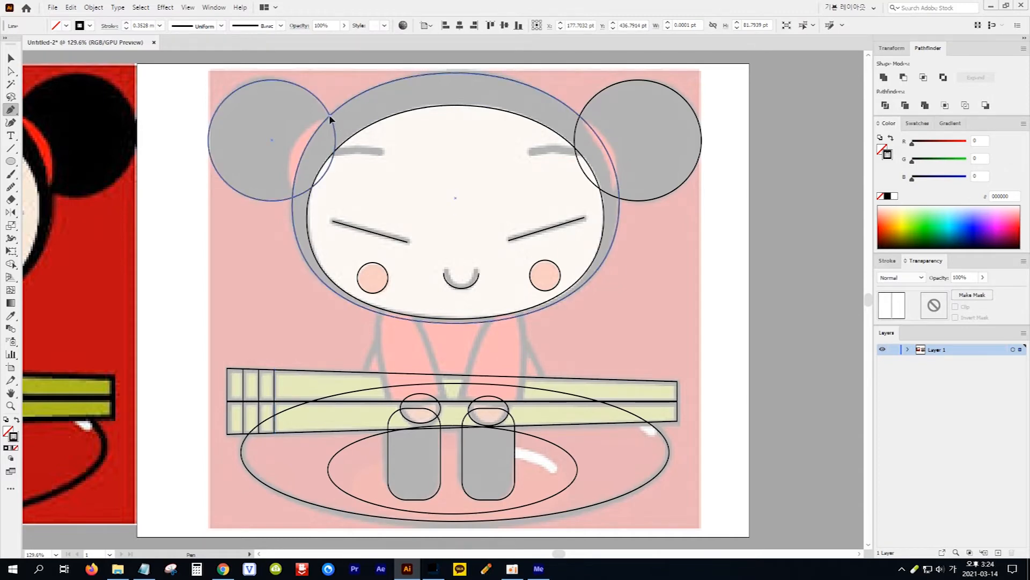
click(293, 199)
drag(294, 199, 316, 263)
click(294, 199)
click(330, 116)
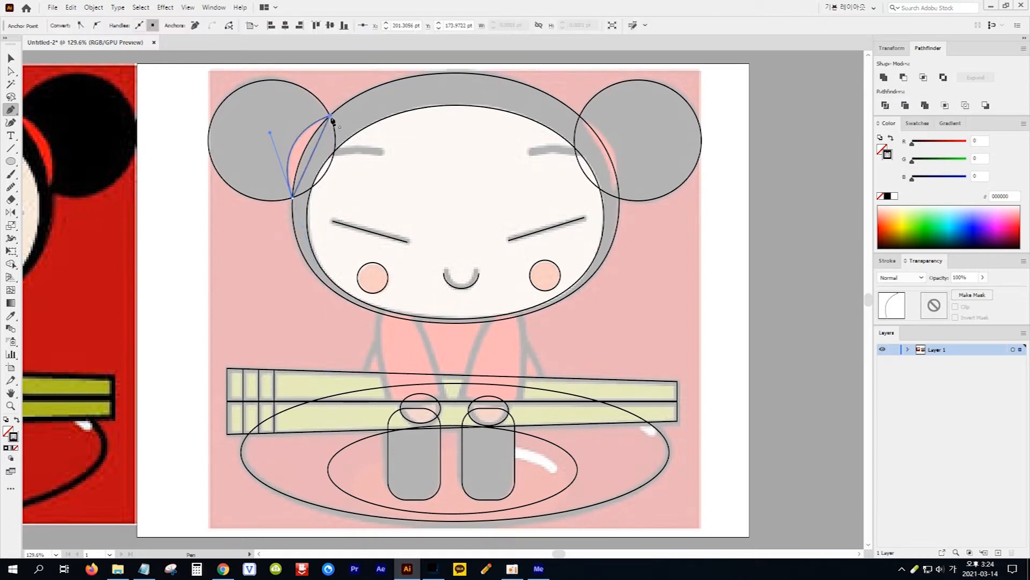
Trace the right hair tie as a closed shape about 57 by 106 pt with a curved outer edge
click(581, 117)
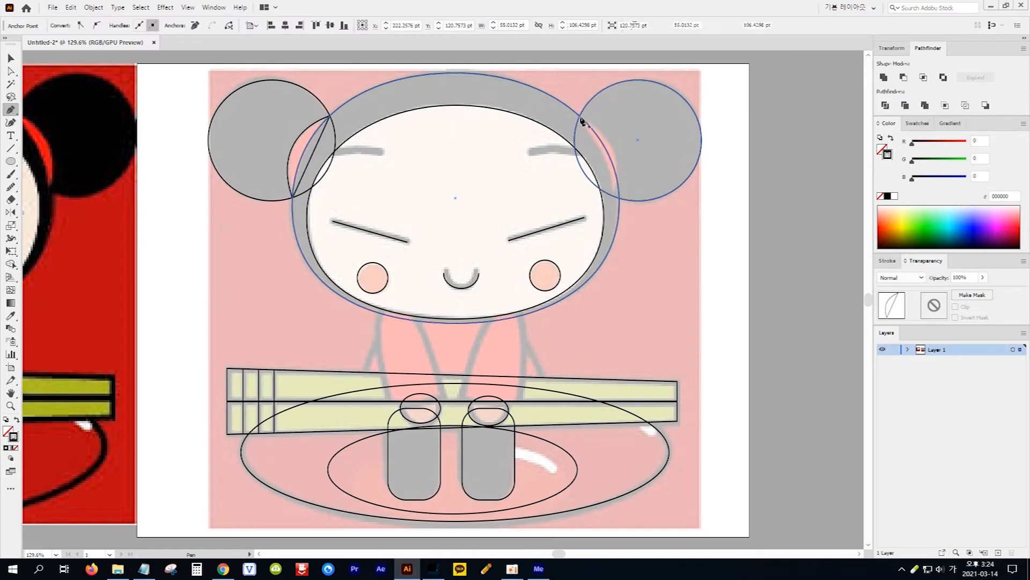
drag(620, 199, 599, 265)
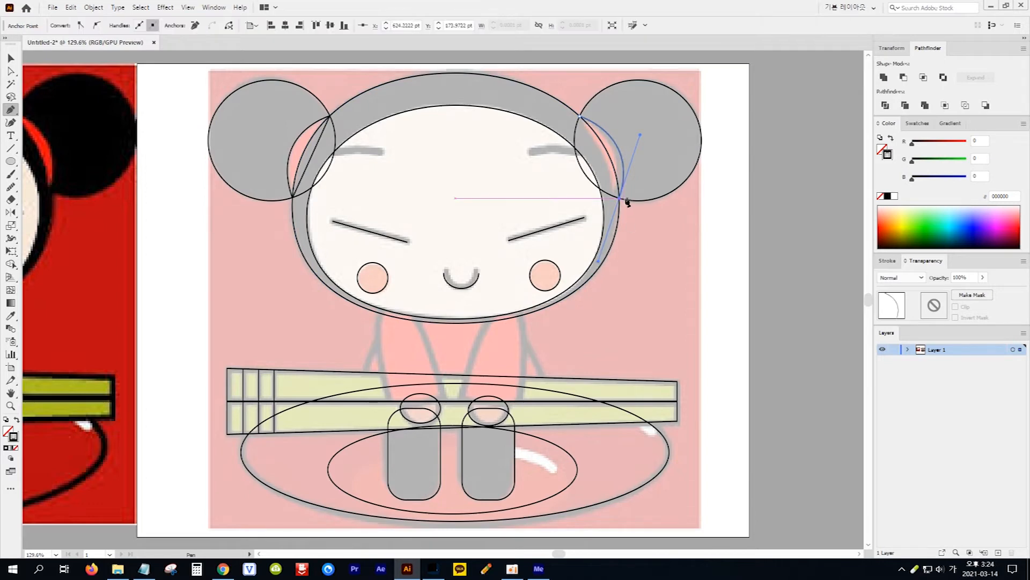
click(581, 118)
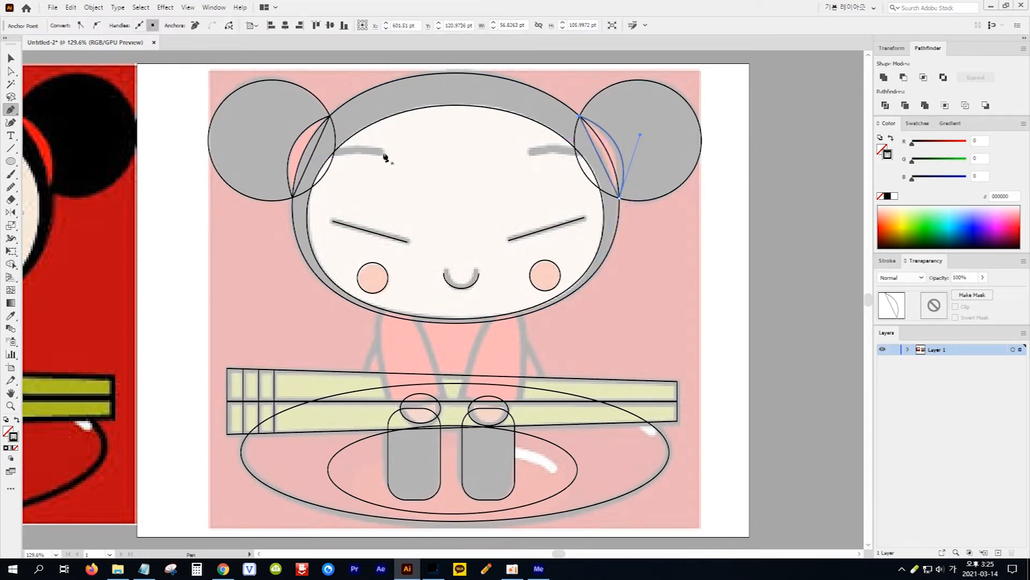
Trace the left and right eyebrows as separate open curved paths that extend slightly past the face's edge
click(385, 152)
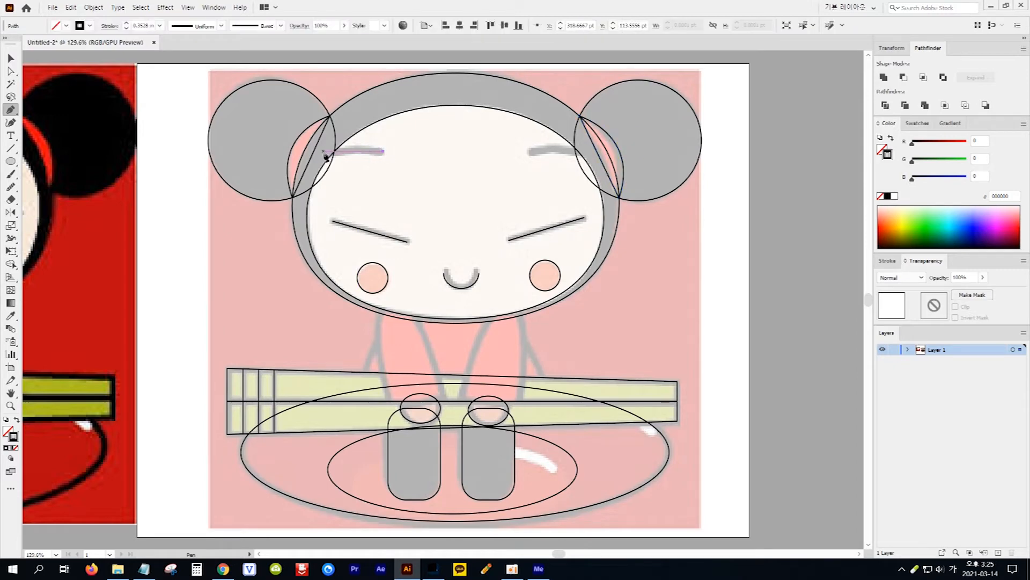
click(289, 159)
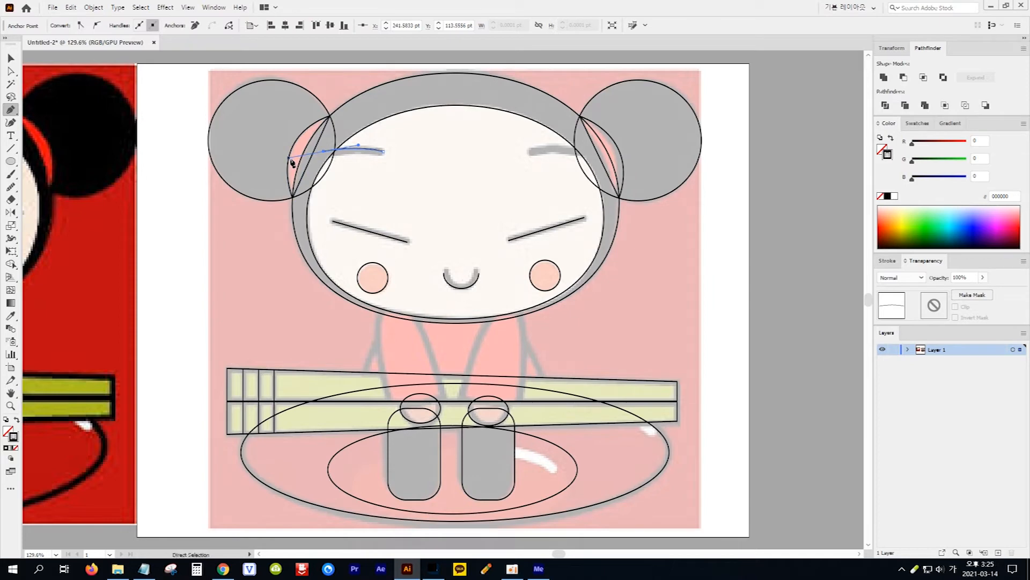
ctrl+click(291, 160)
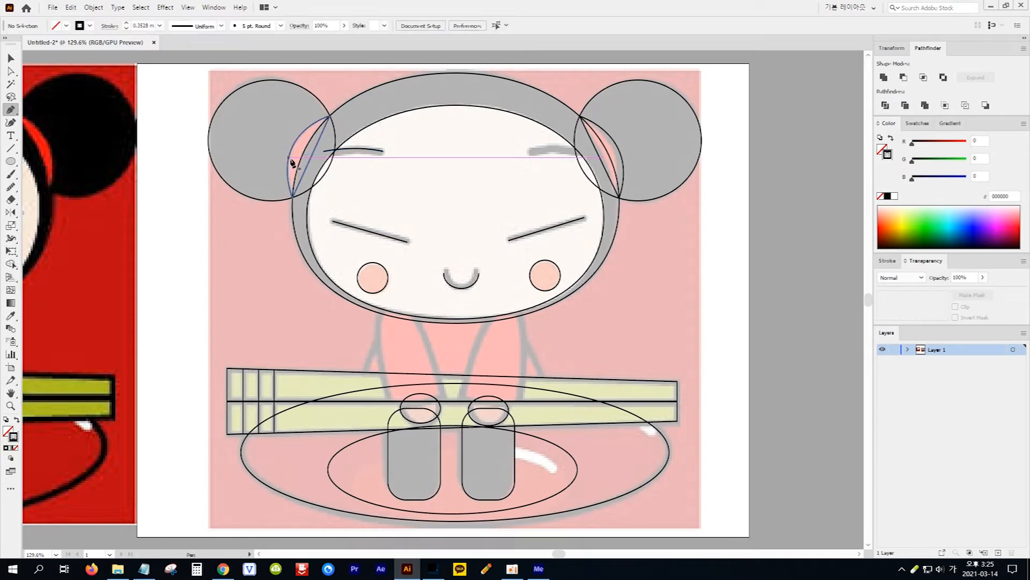
click(526, 151)
drag(586, 151, 614, 156)
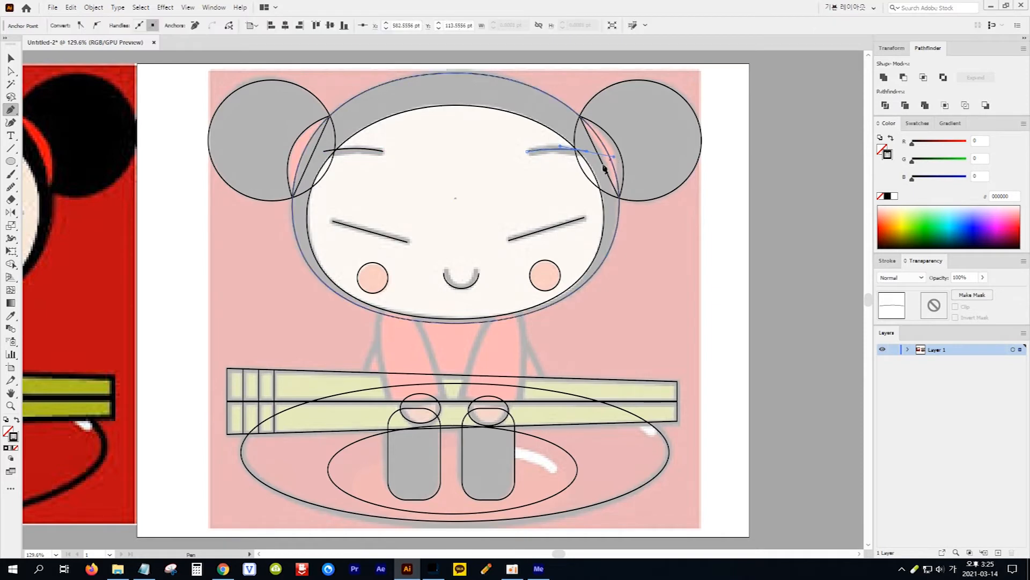
ctrl+click(543, 179)
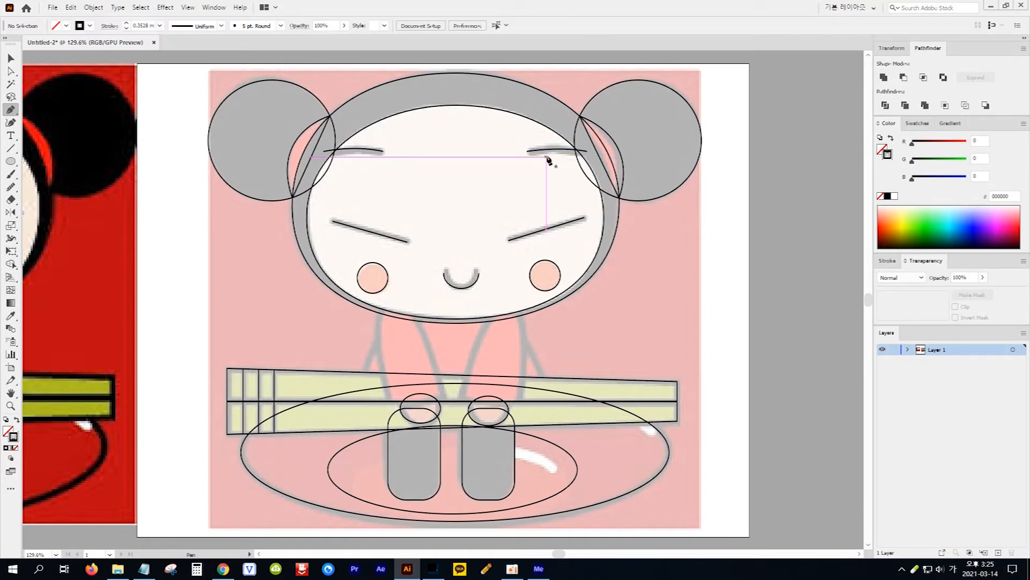
Trace the left sleeve as a closed shape about 87 by 121 pt, with a rounded shoulder and flat cuff
click(376, 323)
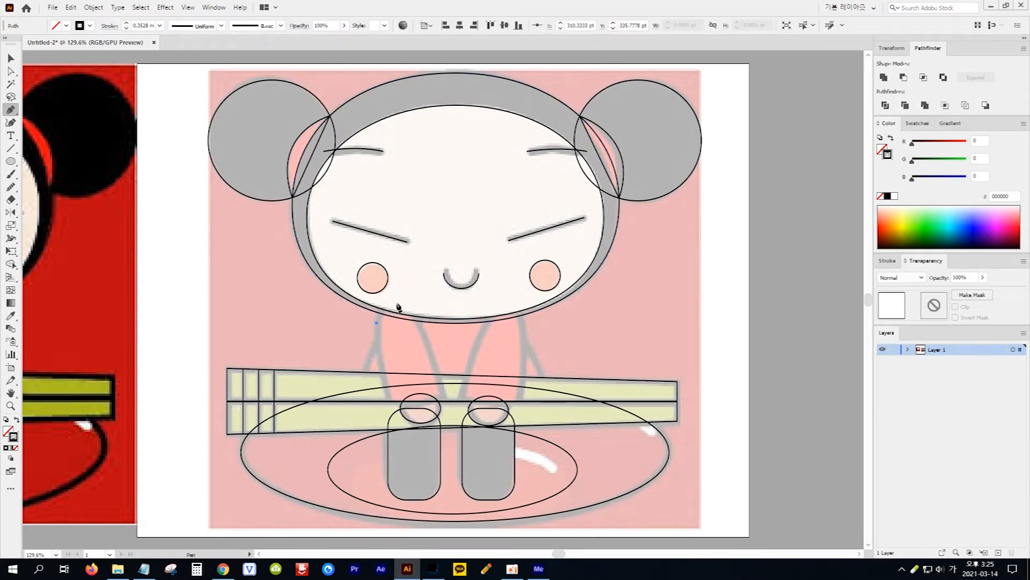
drag(394, 304, 412, 298)
click(395, 303)
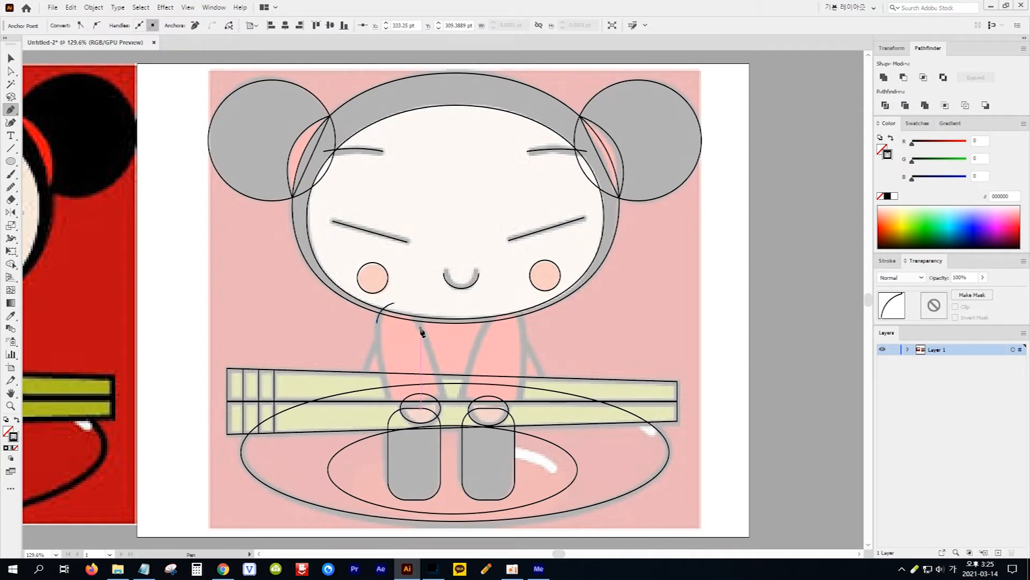
drag(424, 344, 430, 356)
click(421, 329)
click(444, 397)
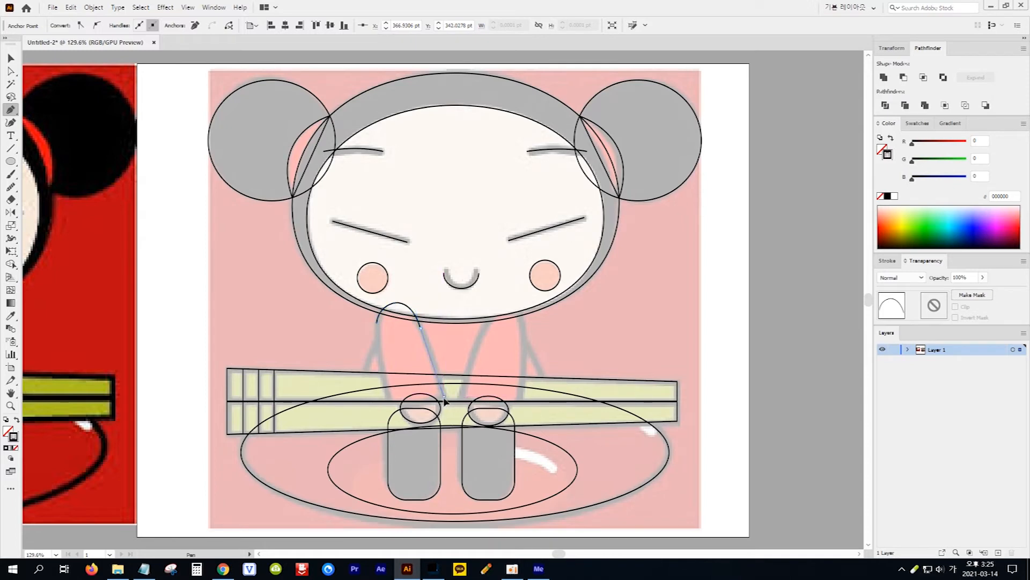
click(387, 397)
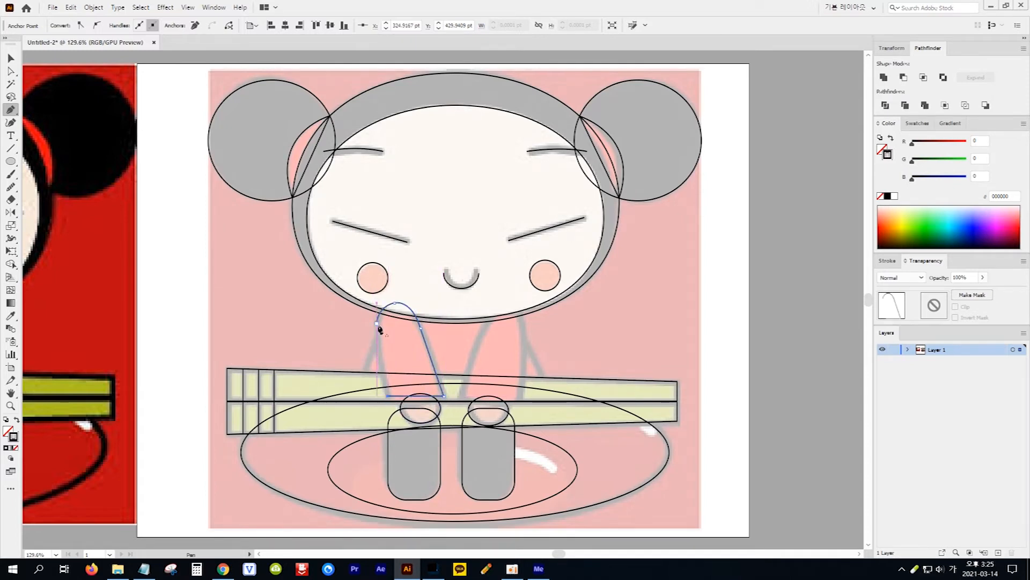
drag(378, 324, 376, 289)
Create a reflected copy of the left sleeve across the vertical axis
click(10, 58)
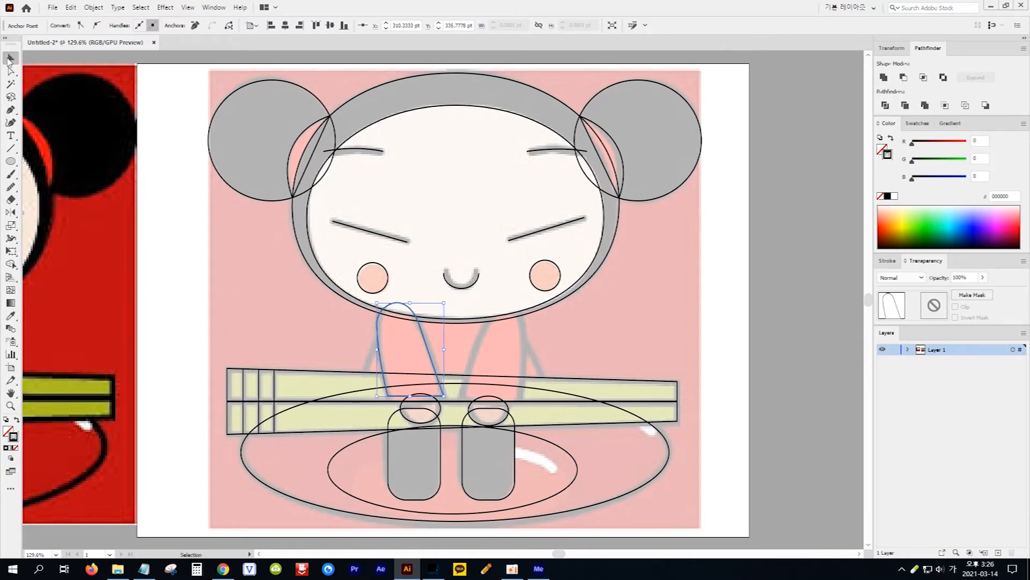
click(177, 278)
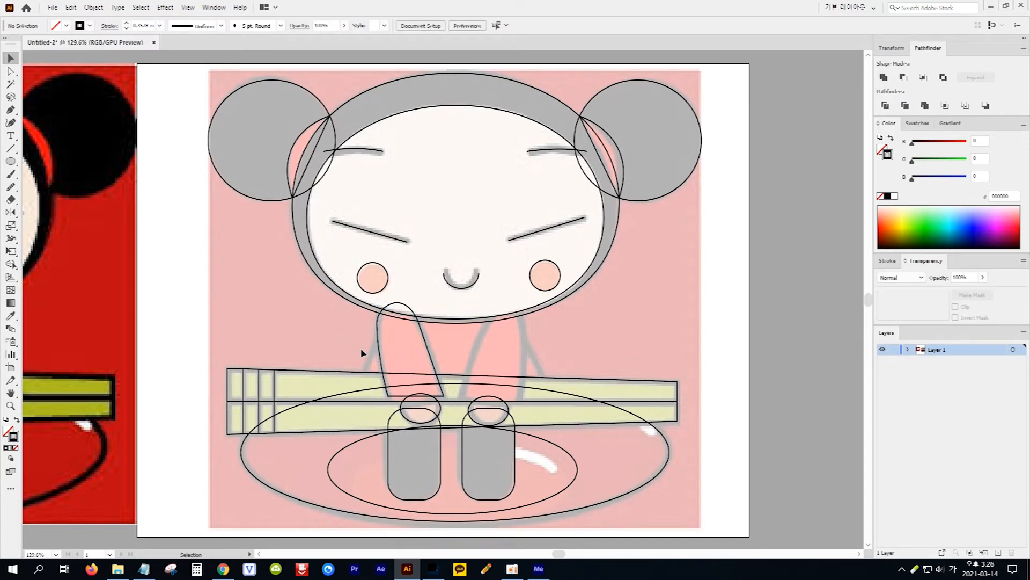
click(377, 349)
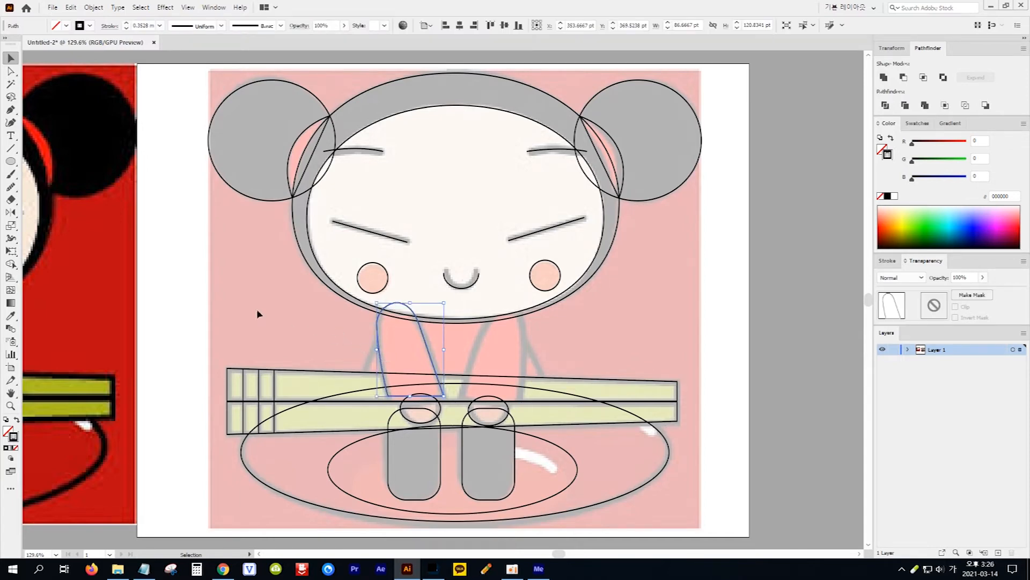
double_click(11, 212)
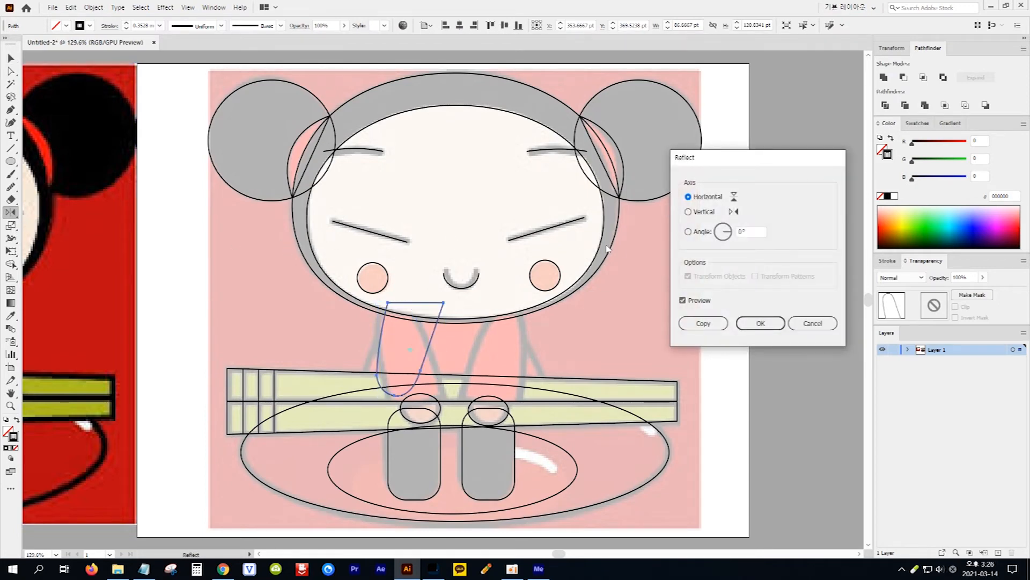
click(689, 212)
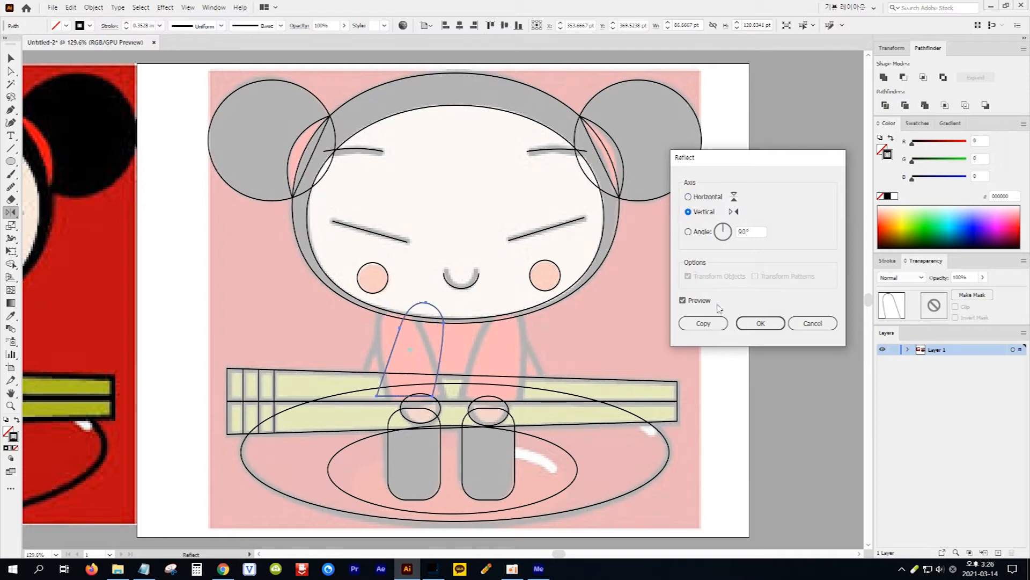
click(721, 325)
click(717, 325)
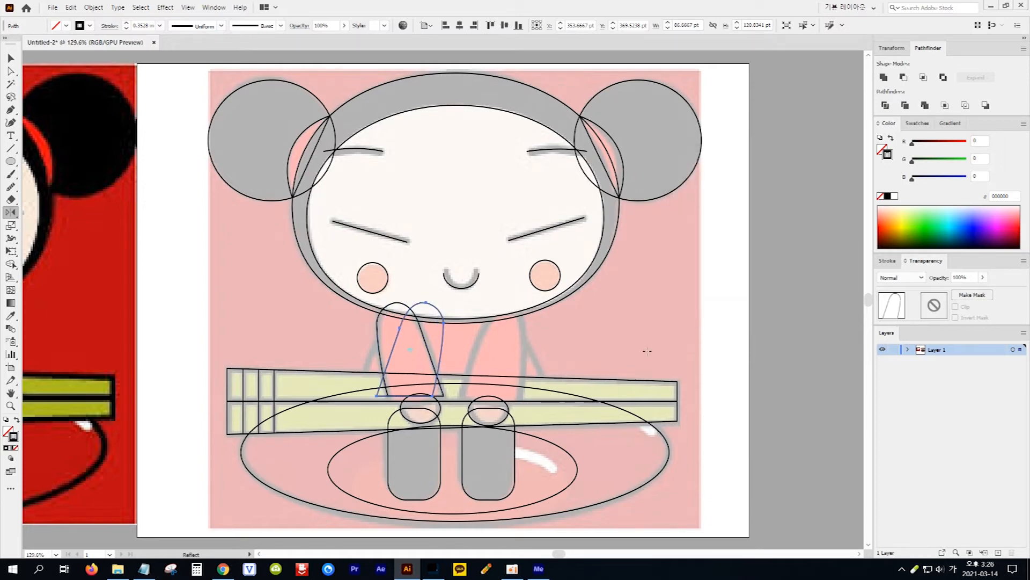
Move the reflected sleeve about 116 pt to the right so it covers the right sleeve
click(12, 58)
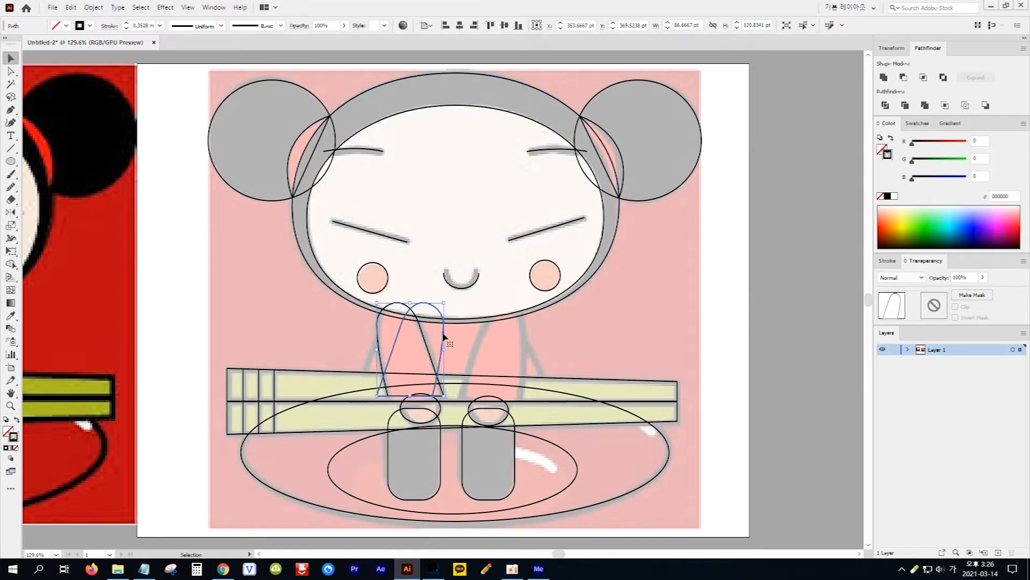
drag(444, 336, 496, 336)
key(ctrl+z)
drag(443, 340, 527, 337)
key(Left)
key(Left)
key(Left)
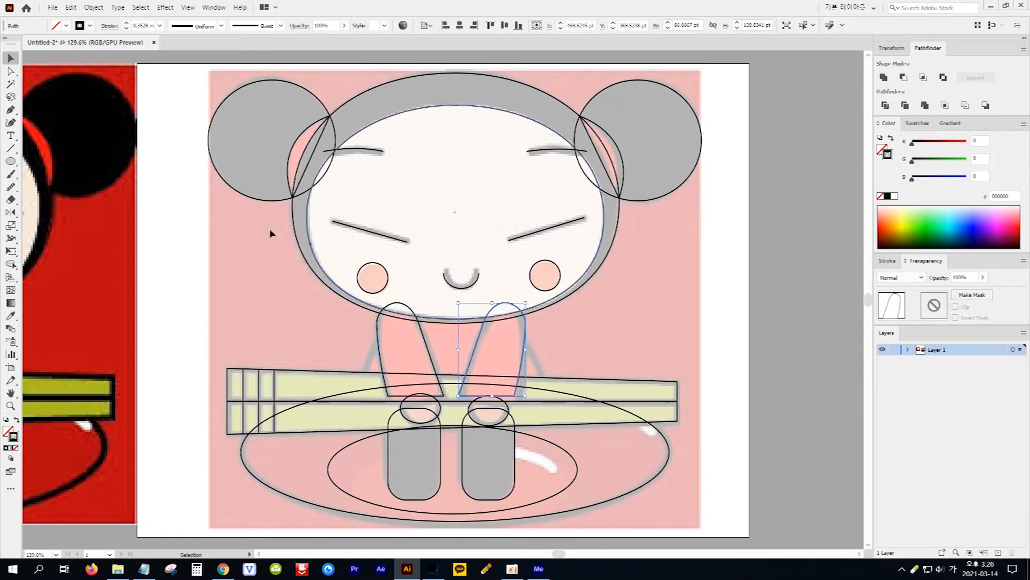
Trace the body with the Pen tool as a closed trapezoid about 239 pt wide at its base, its top edge overlapping the lower face
click(11, 110)
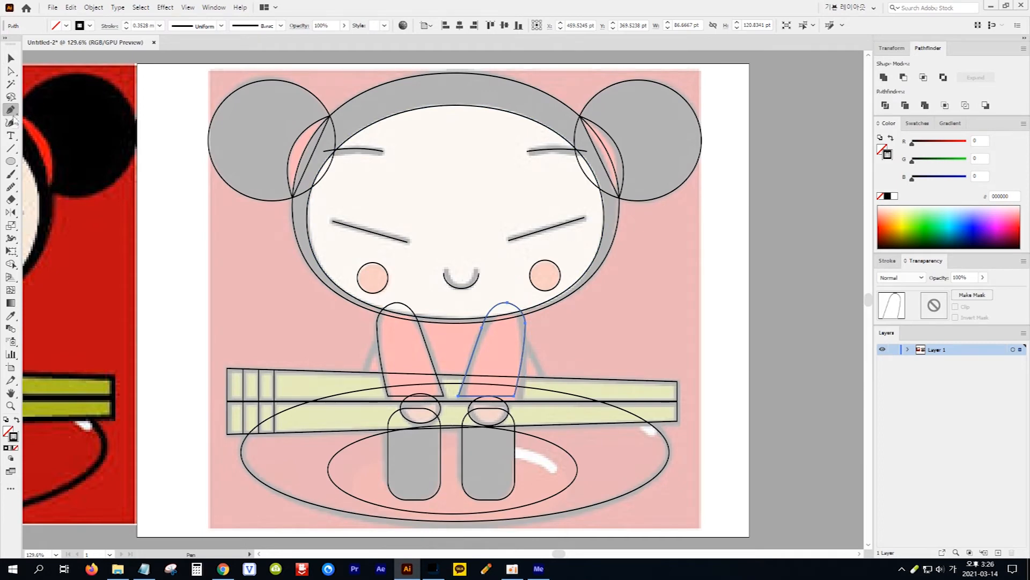
click(393, 295)
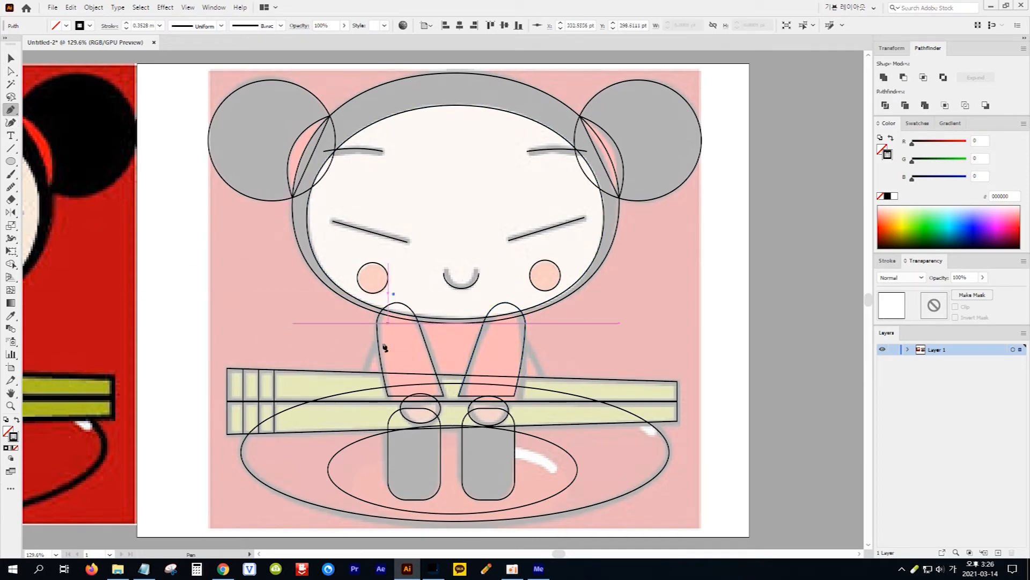
click(362, 385)
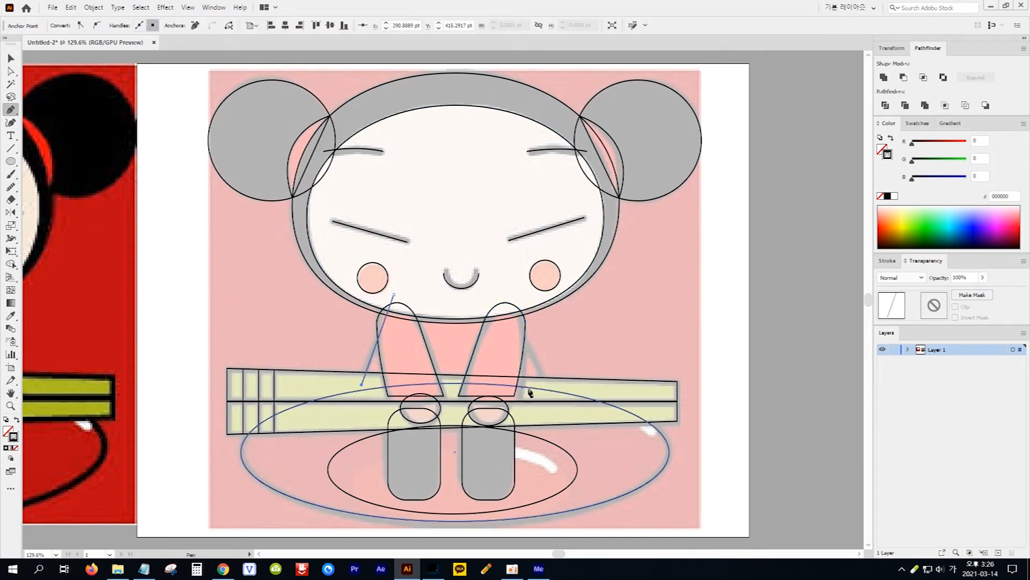
click(546, 385)
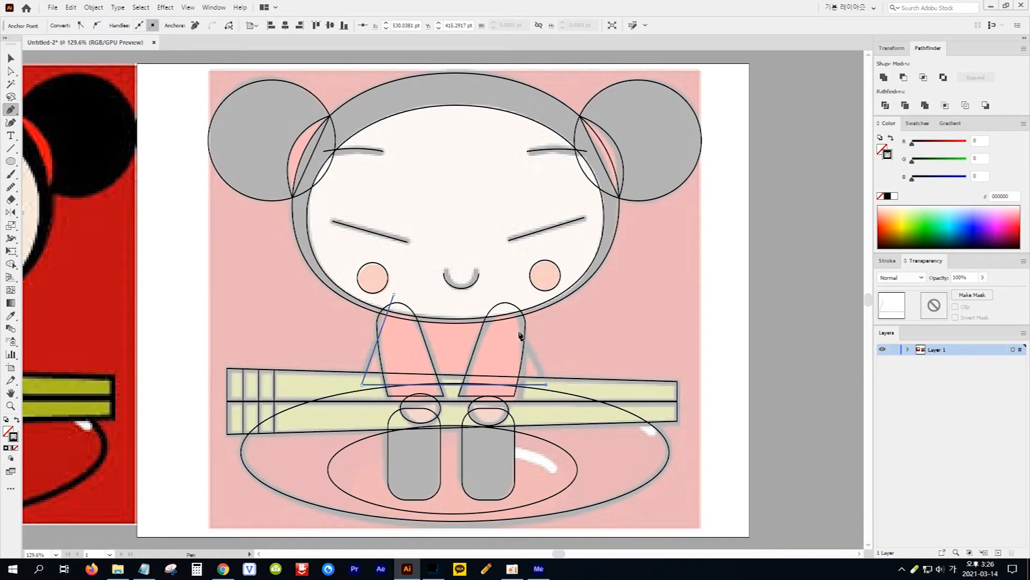
click(504, 295)
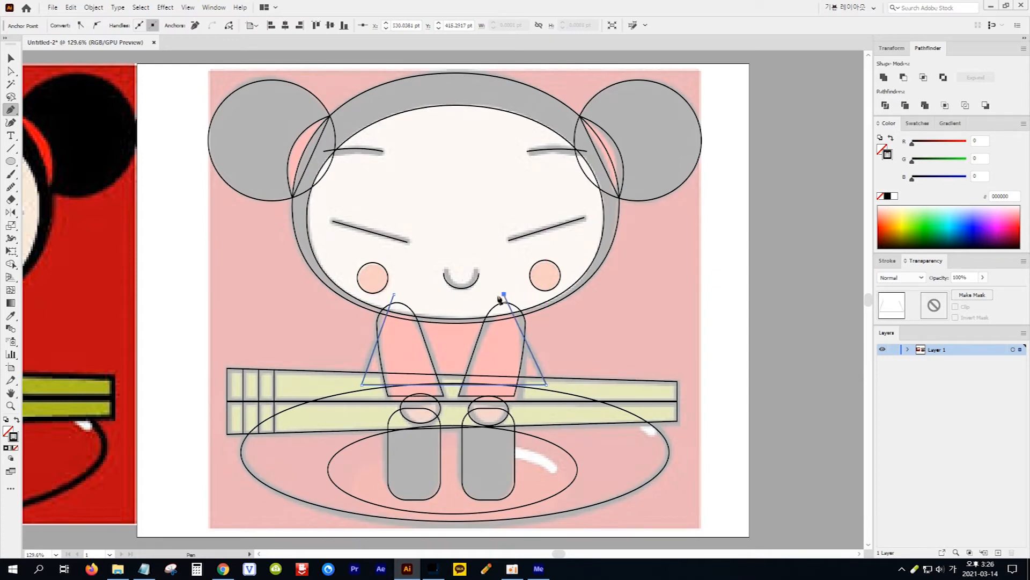
click(394, 295)
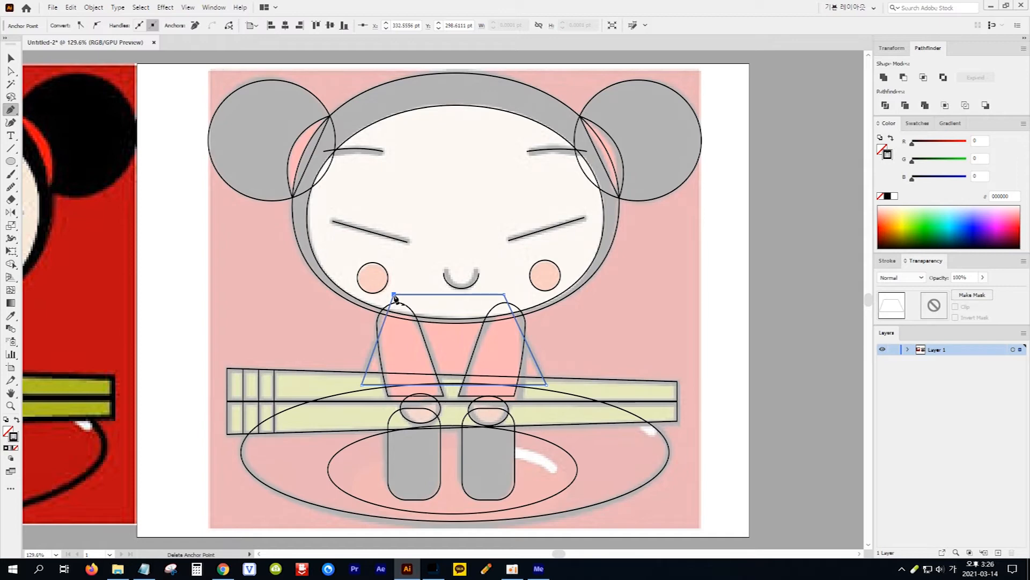
Trace the two plate highlights, one on the inner ellipse and one near the right rim, as separate open curved paths
click(500, 448)
click(538, 455)
click(556, 471)
click(575, 489)
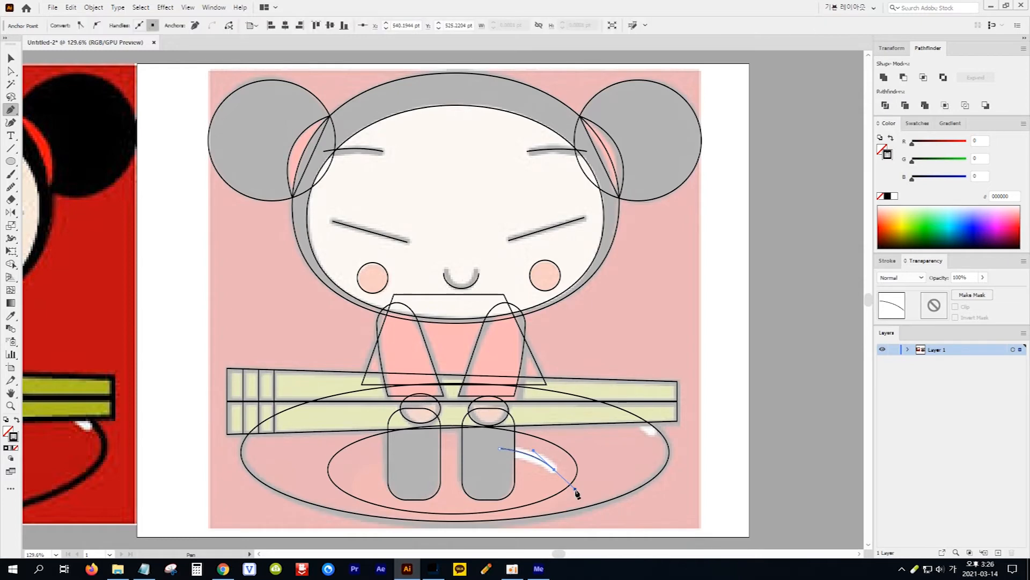
ctrl+click(577, 491)
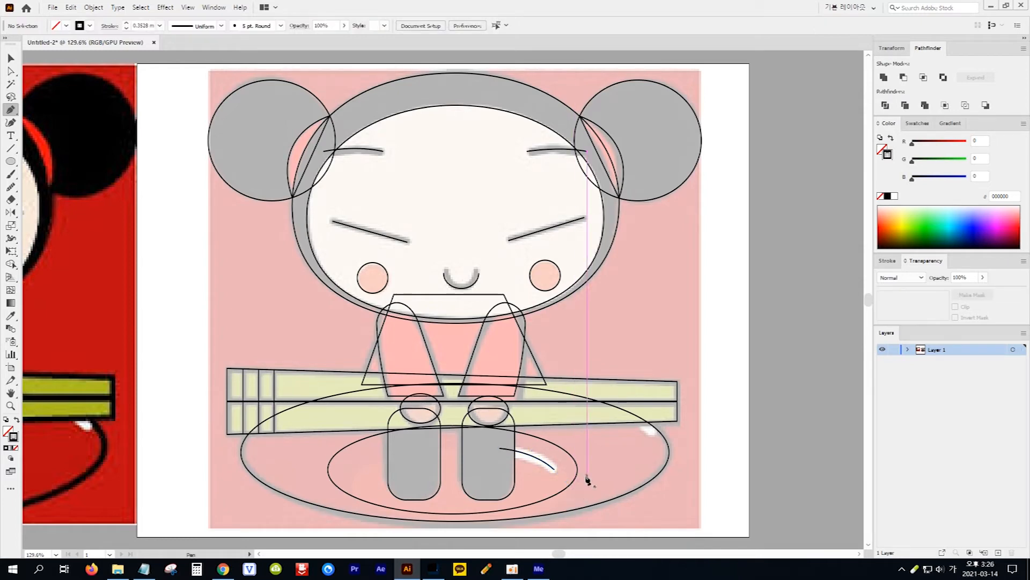
click(612, 415)
drag(648, 434, 666, 460)
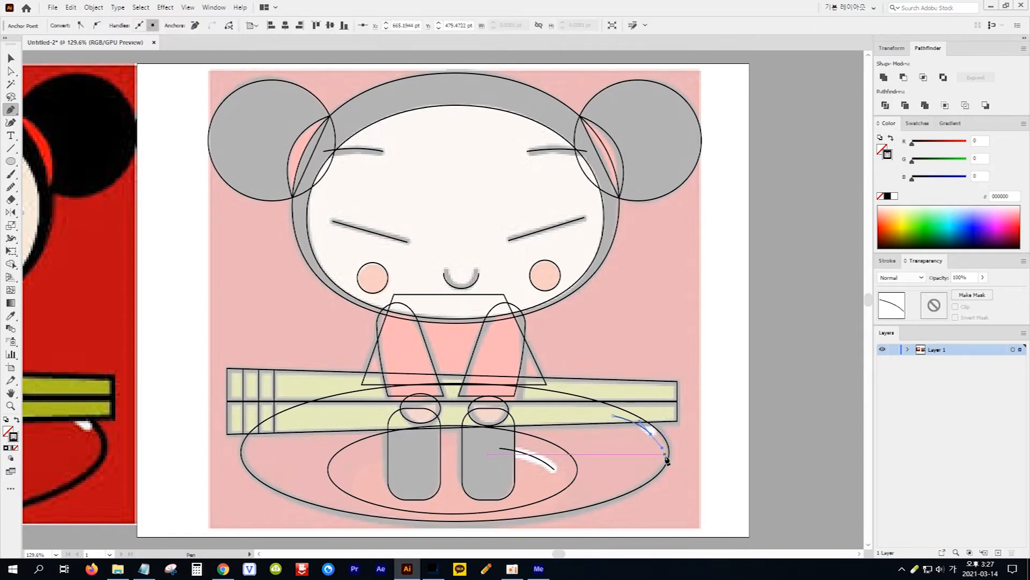
ctrl+click(665, 455)
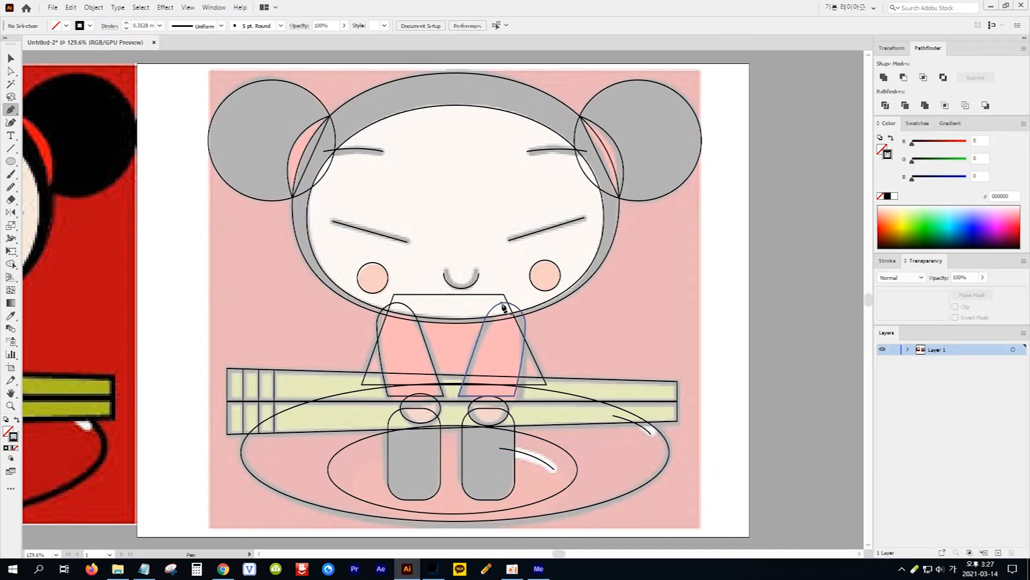
Unlock all objects and delete the faded reference image behind the line drawing
click(93, 7)
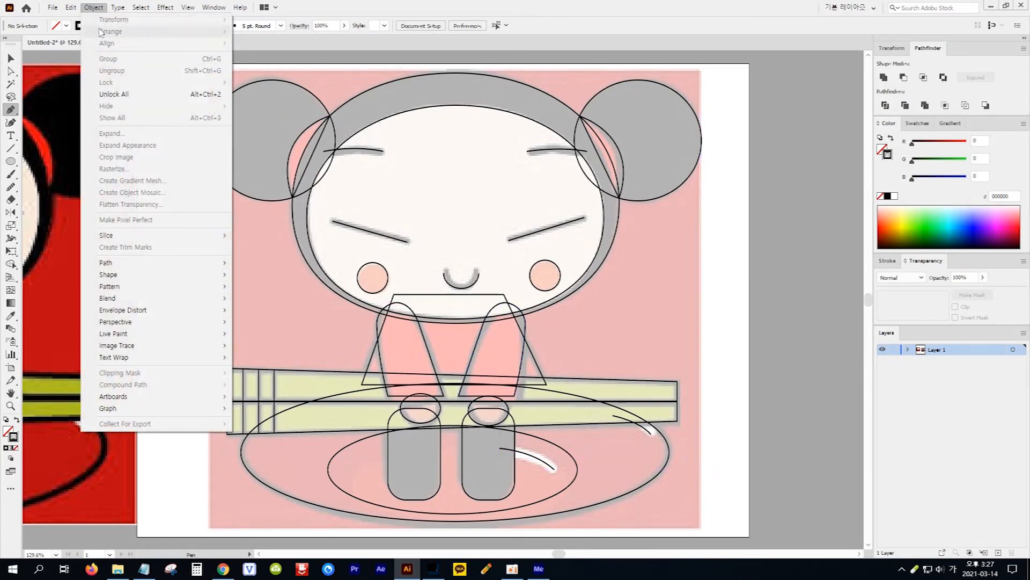
click(143, 98)
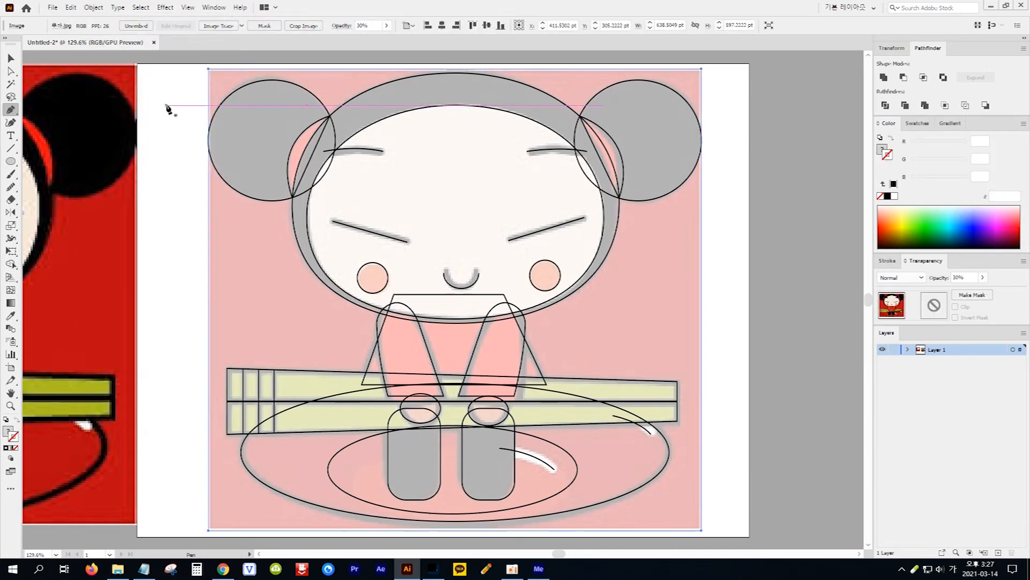
key(Delete)
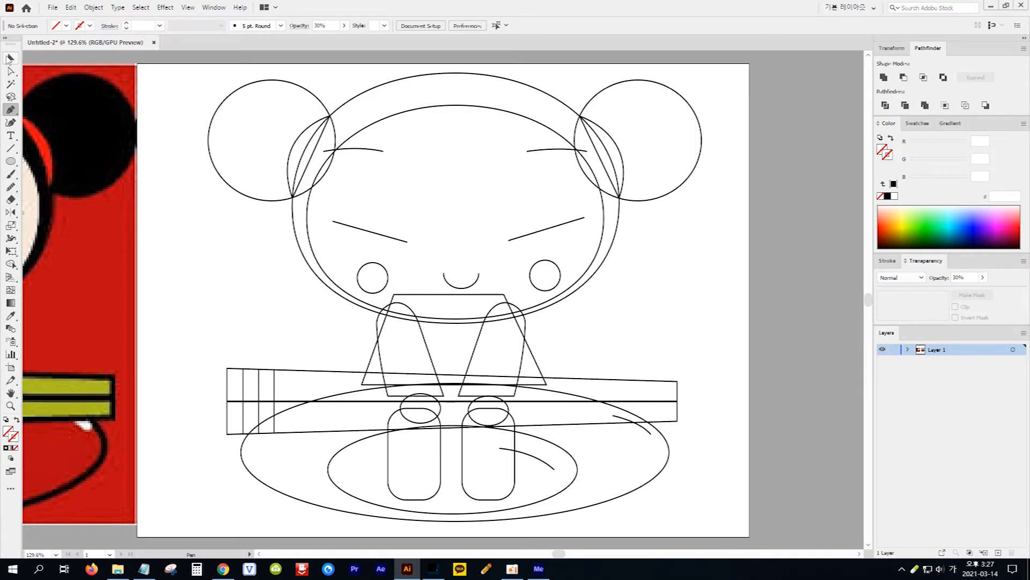
Fill the head outline and both hair buns with the black sampled from the original picture's hair bun, using the Eyedropper
click(10, 58)
drag(555, 553, 550, 554)
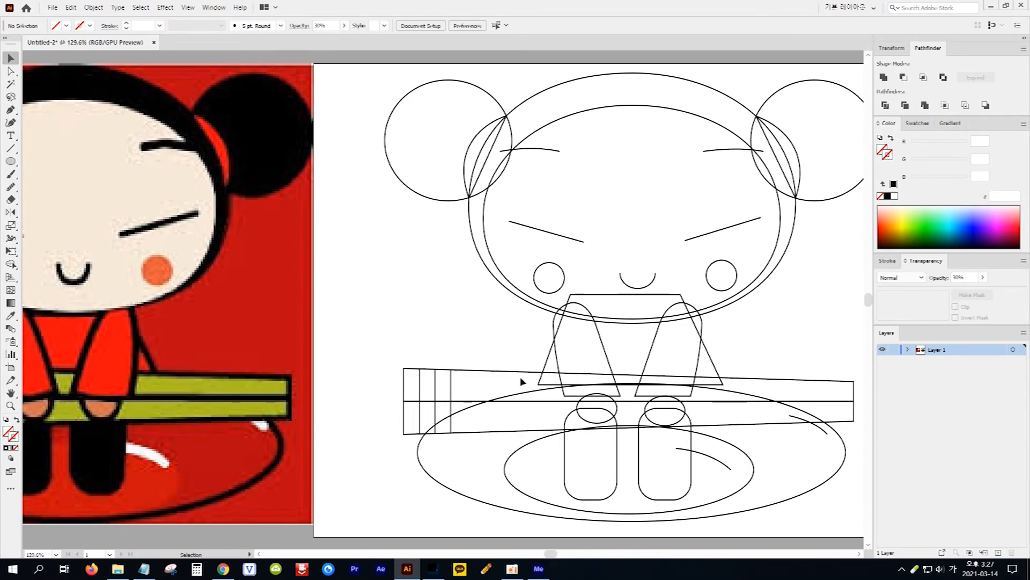
drag(374, 77, 695, 93)
drag(784, 92, 797, 95)
click(11, 315)
click(253, 124)
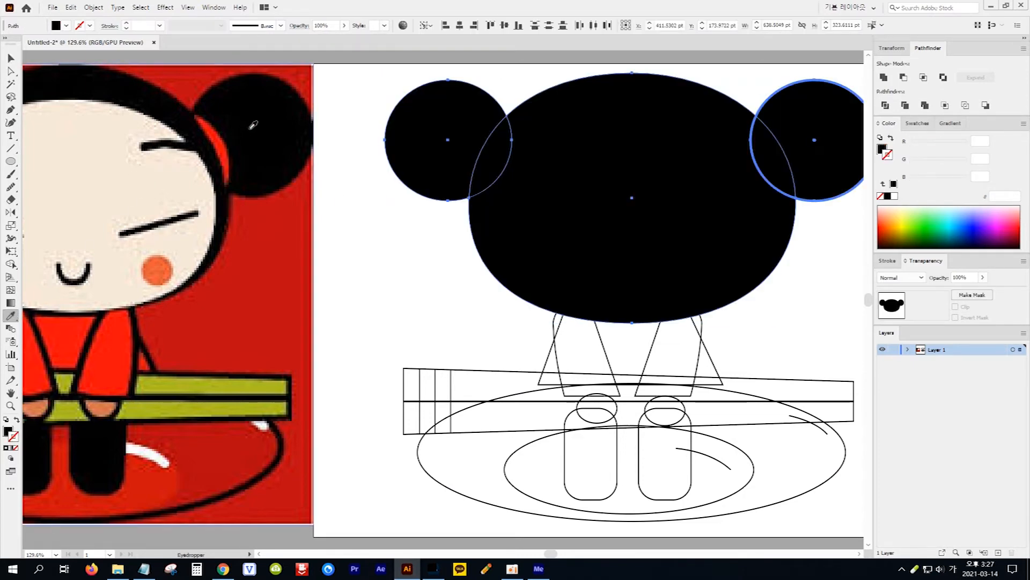
Fill the inner face shape with the cream skin colour sampled from the original picture
click(10, 58)
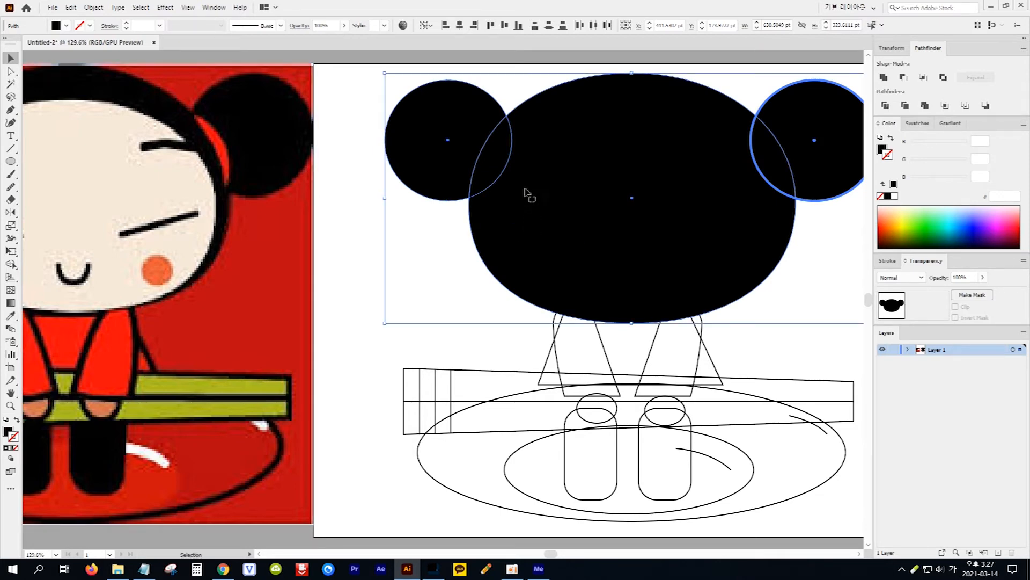
click(536, 135)
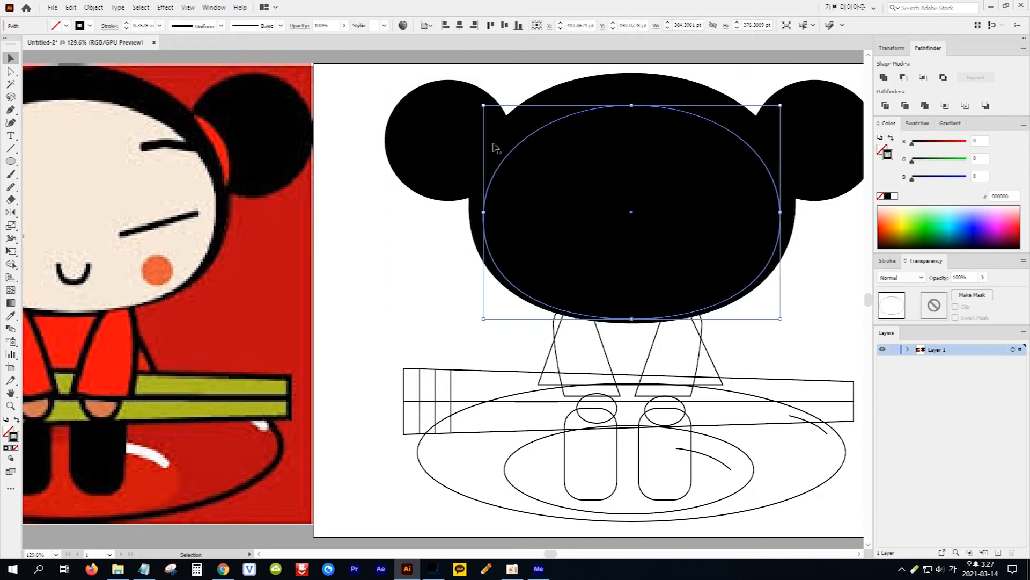
click(10, 315)
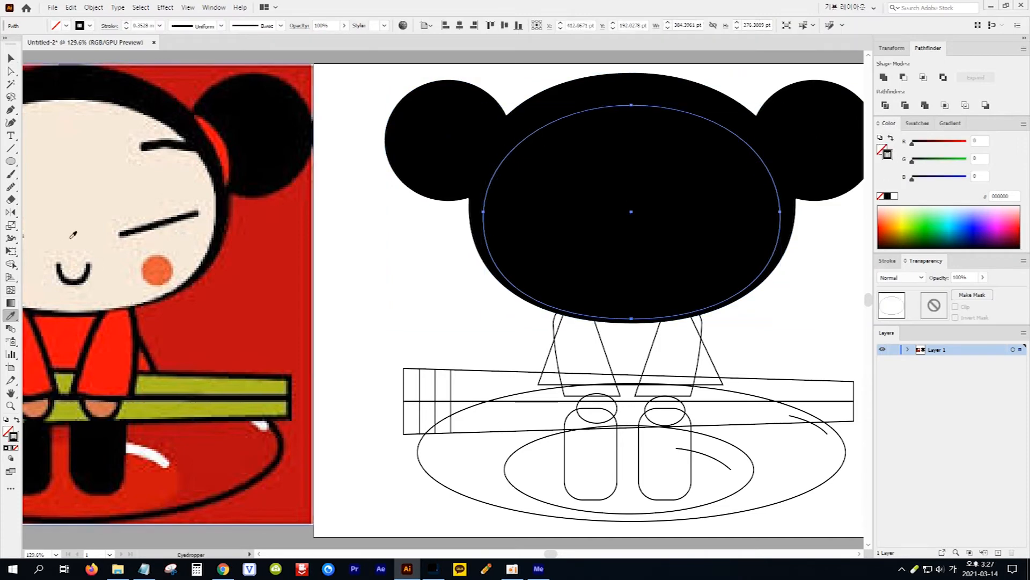
click(95, 187)
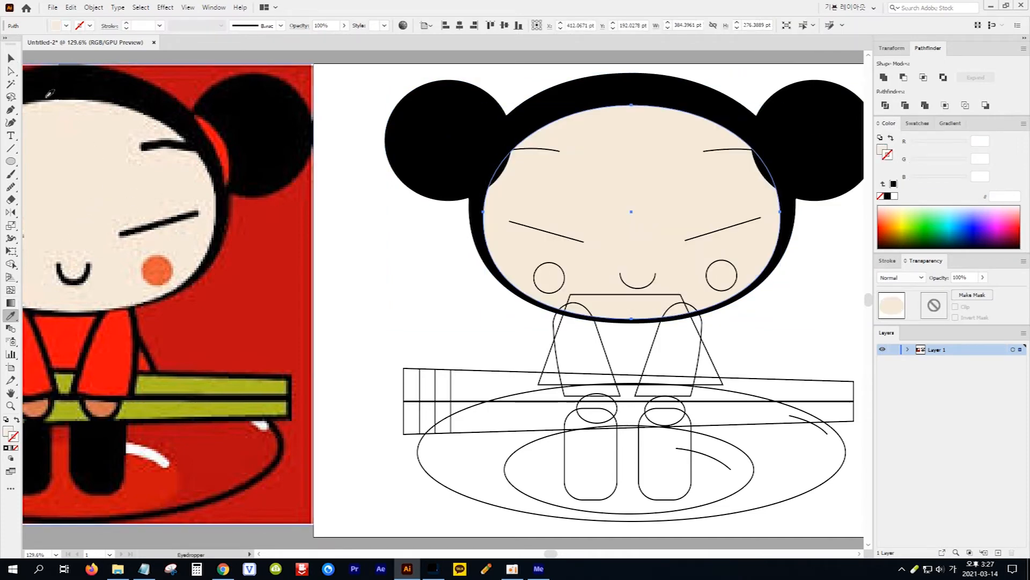
Fill both cheek circles with the orange sampled from the original picture's cheek
click(9, 58)
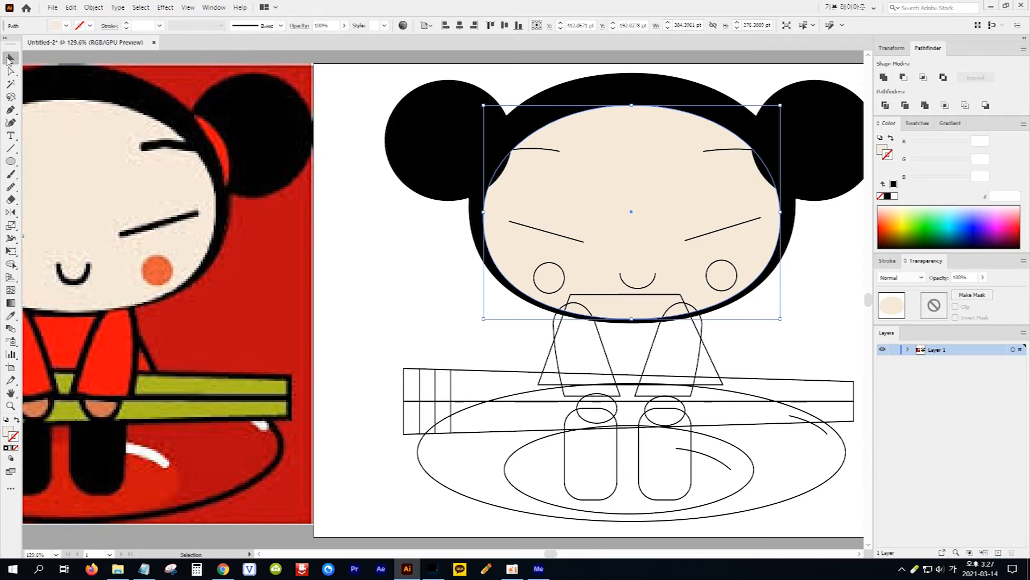
click(536, 286)
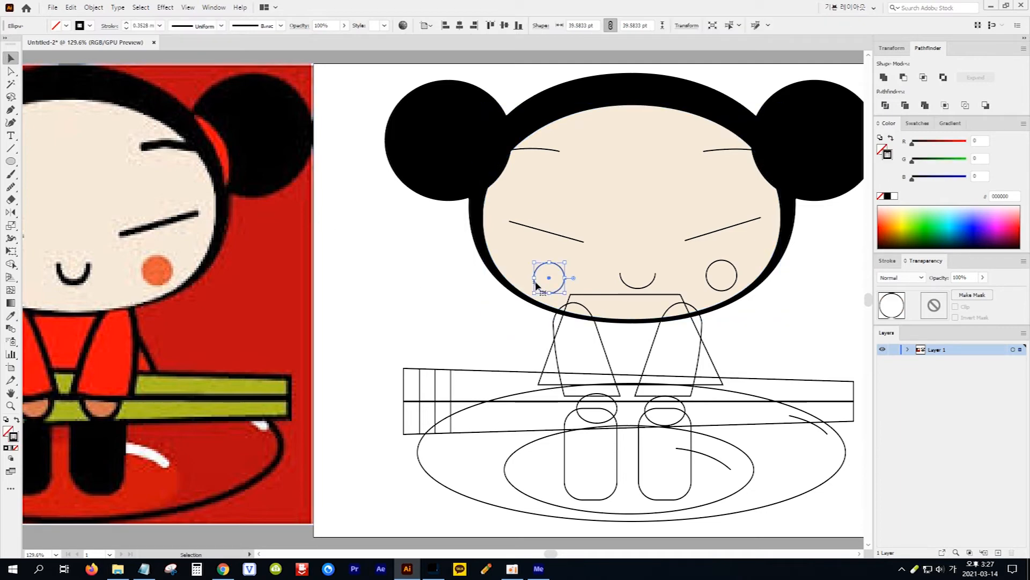
shift+click(716, 291)
click(11, 316)
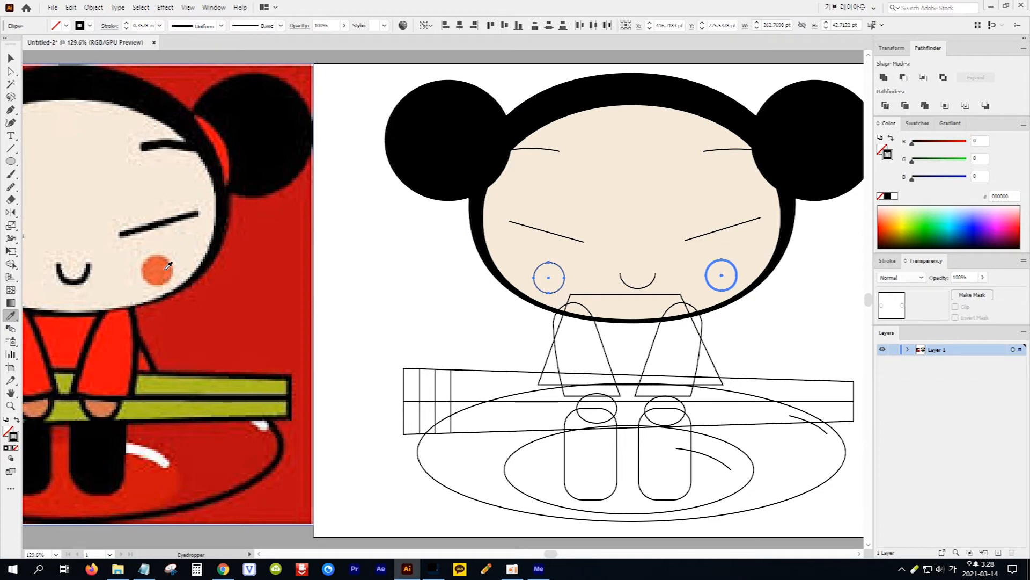
click(169, 266)
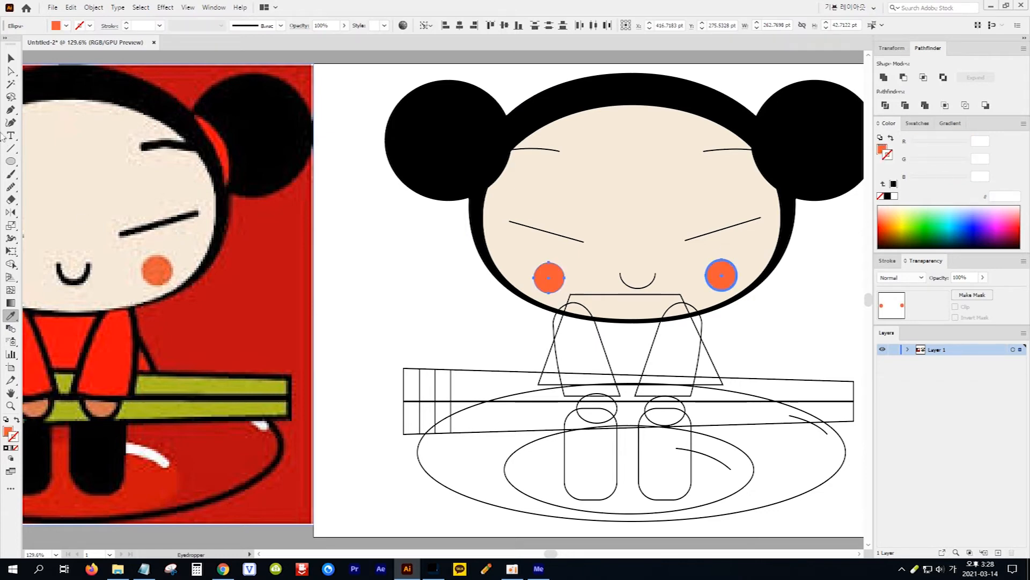
Fill the body and both sleeves with the bright red sampled from the original picture's sleeve
click(11, 58)
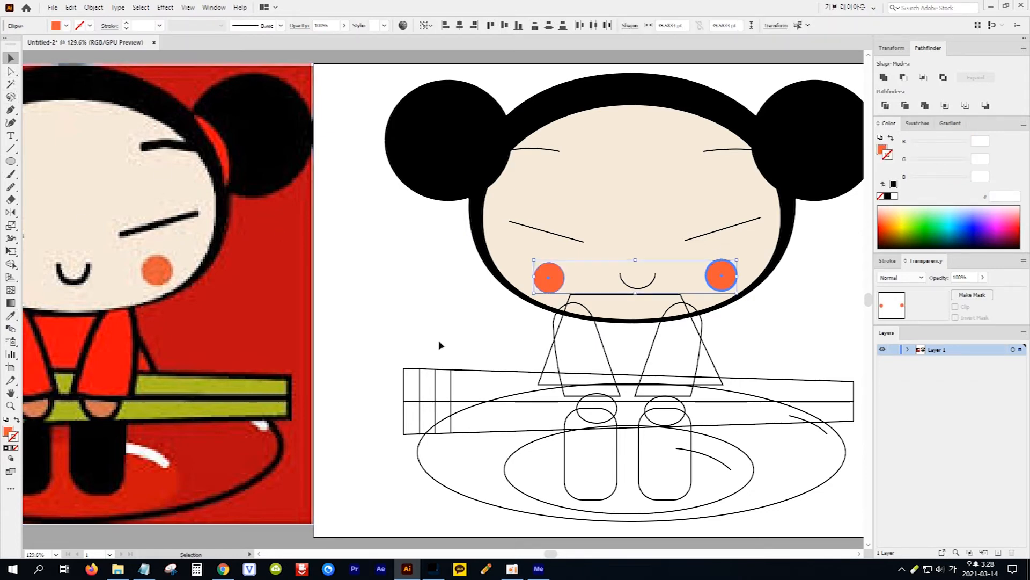
drag(510, 336, 740, 355)
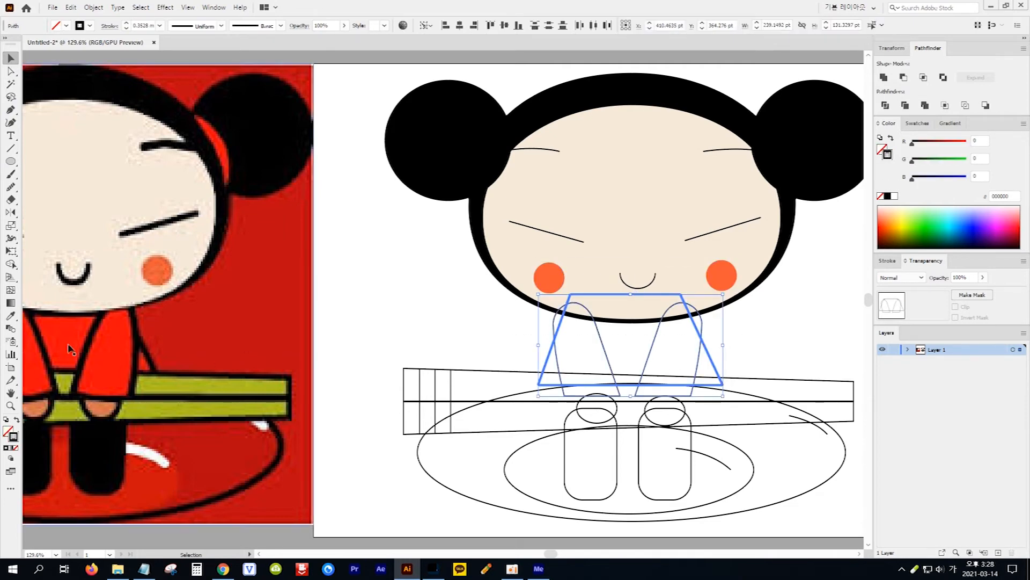
click(12, 316)
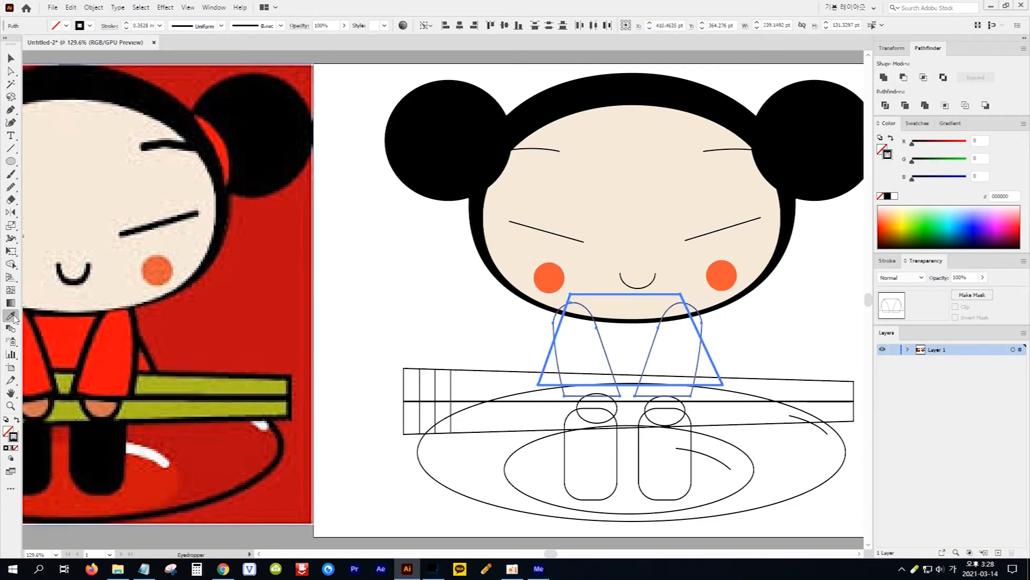
click(114, 352)
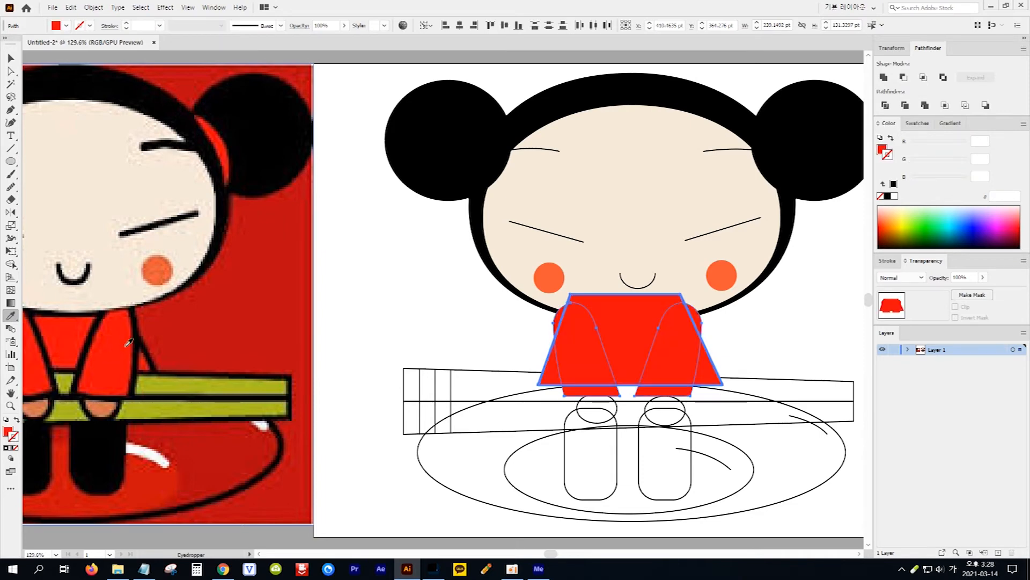
Fill both chopsticks with the olive green sampled from the original picture's chopsticks
key(v)
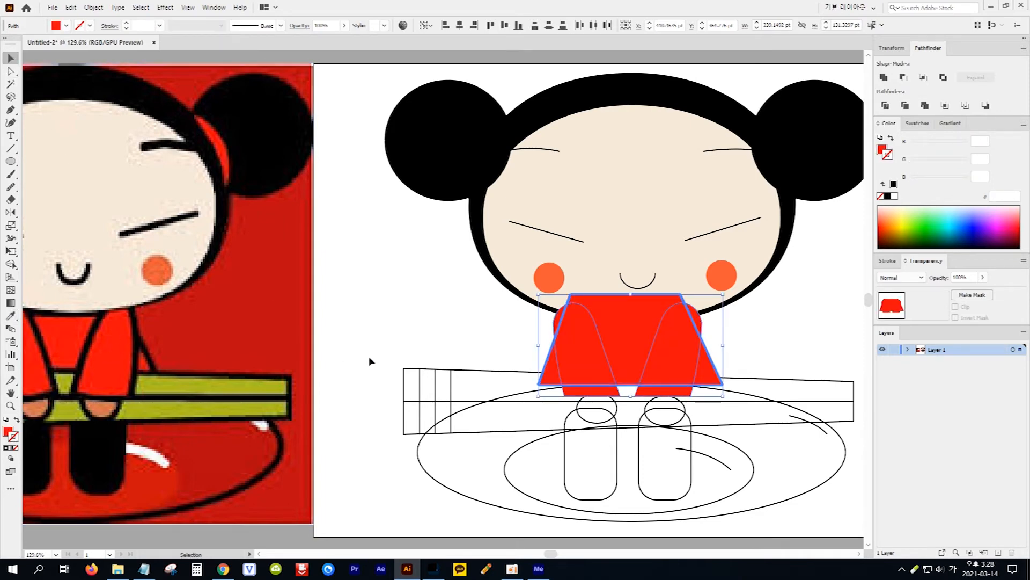
click(405, 419)
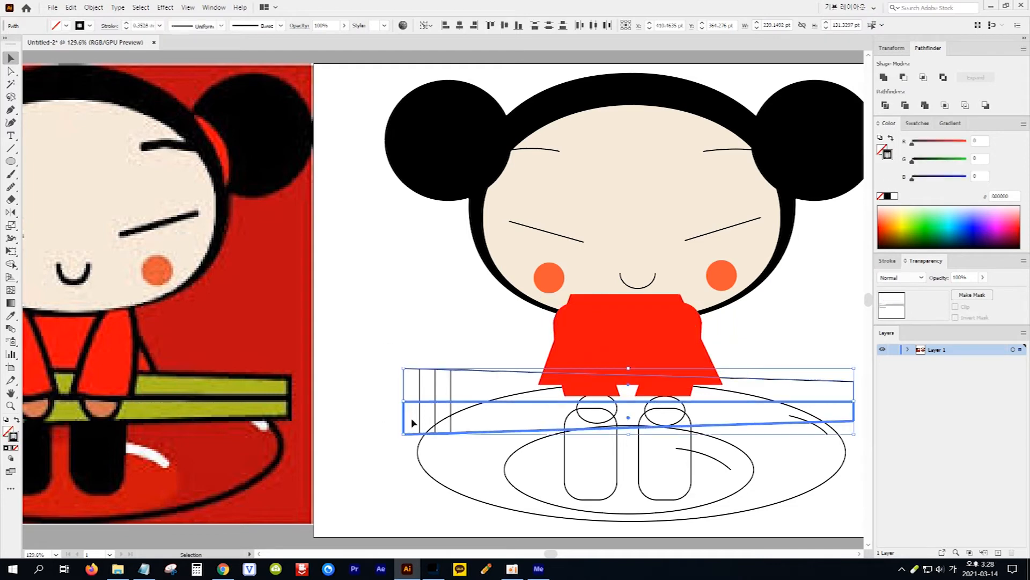
click(11, 316)
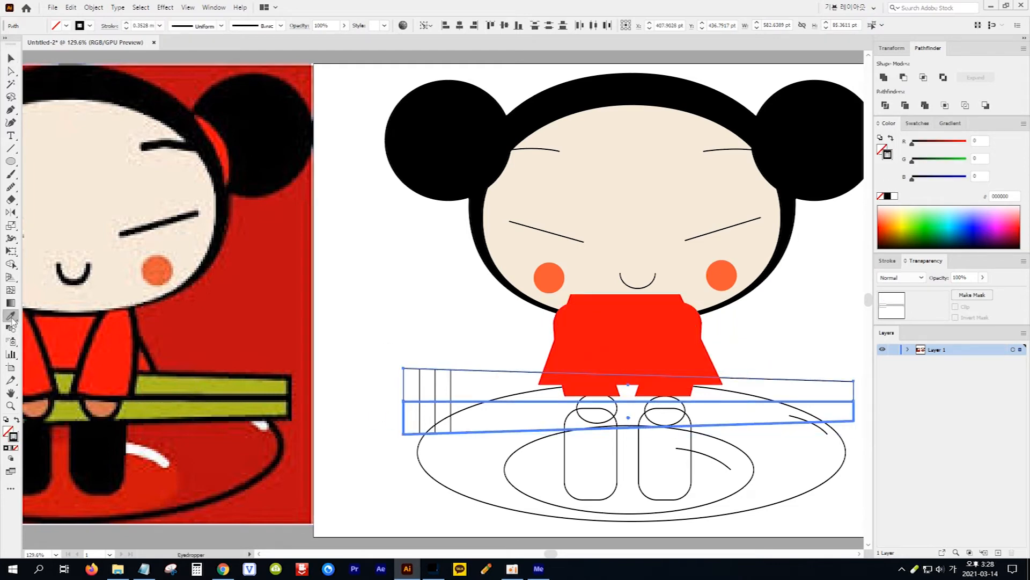
click(211, 379)
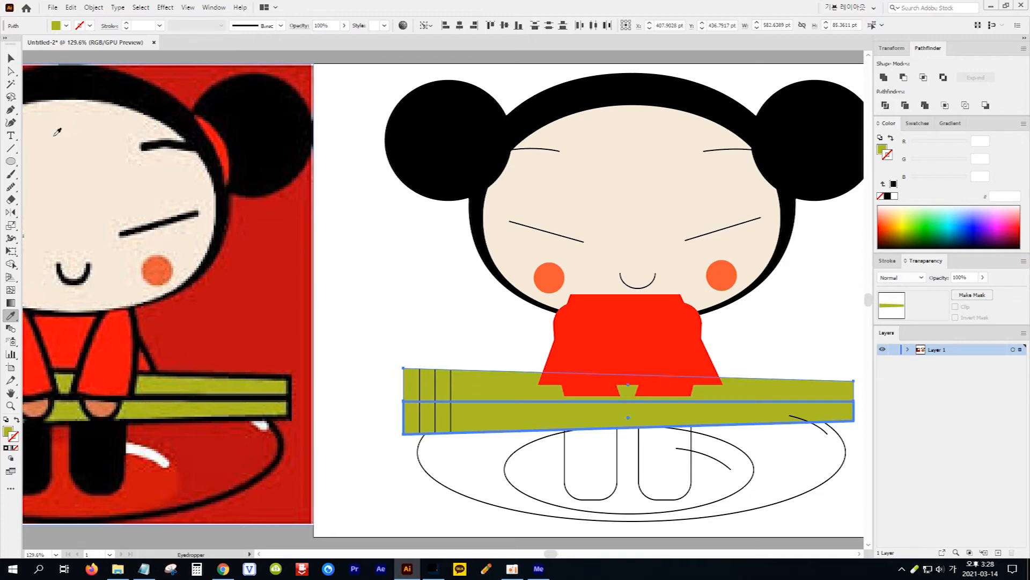
Fill both legs and the inner plate ellipse with the black sampled from the original picture's leg
click(11, 58)
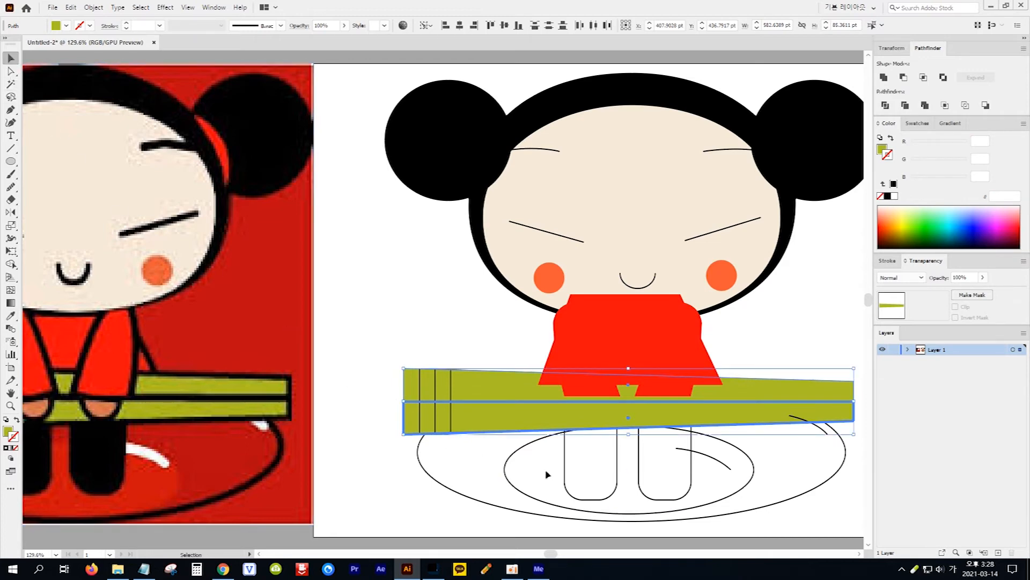
drag(545, 466, 652, 479)
click(11, 316)
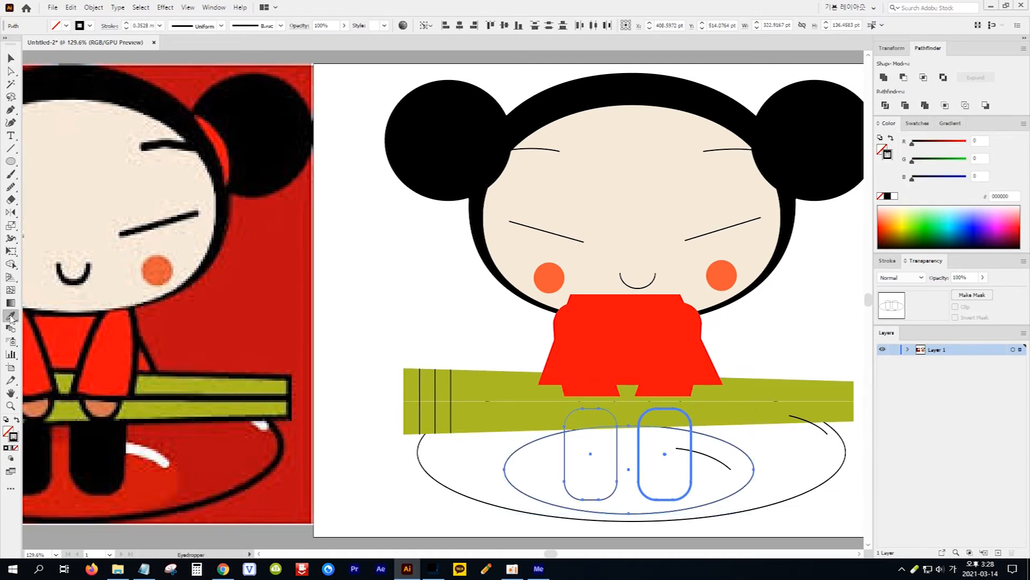
click(105, 447)
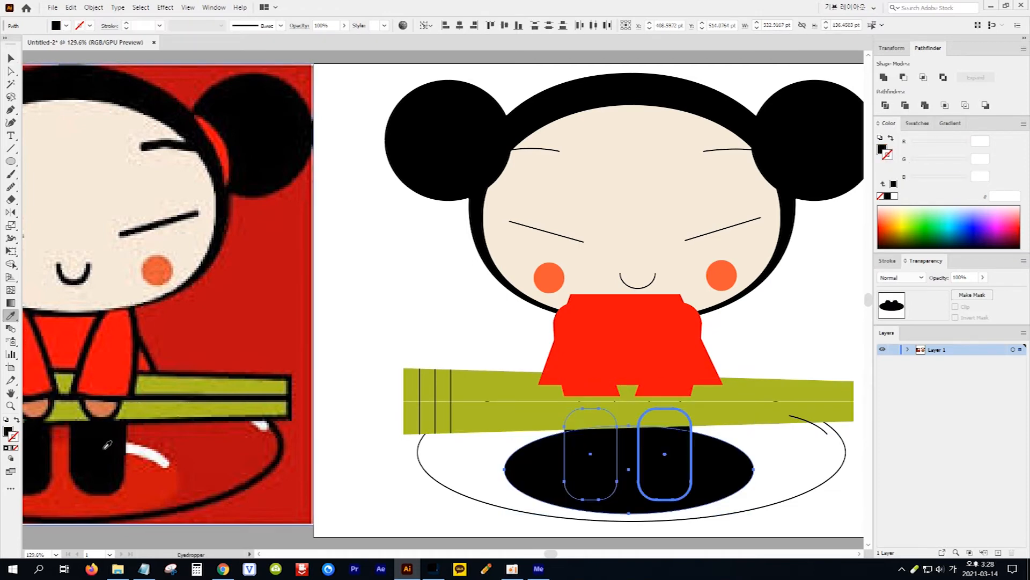
Fill the inner plate ellipse with the red sampled from the inner area of the original picture's plate
click(10, 57)
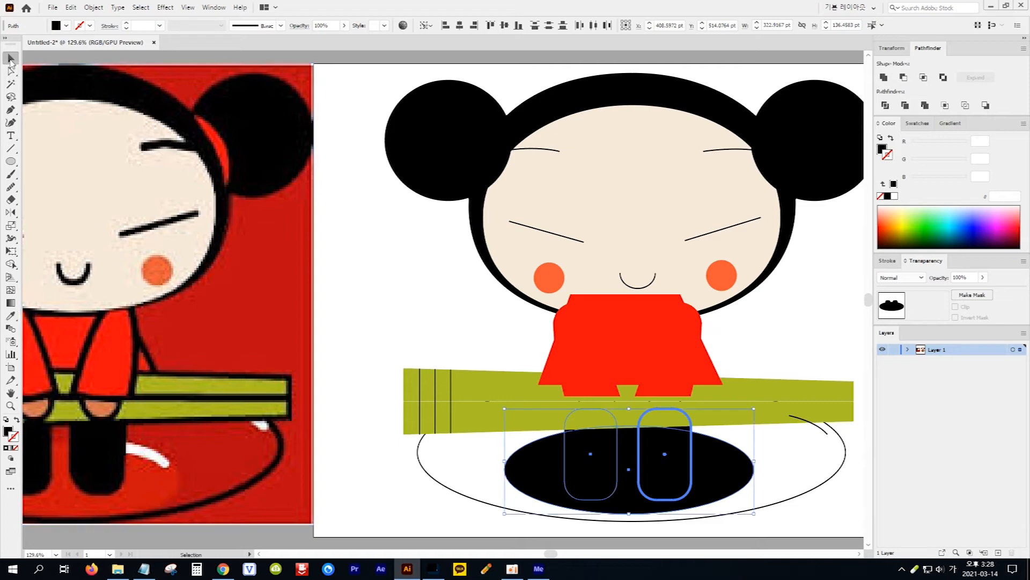
click(466, 471)
click(518, 479)
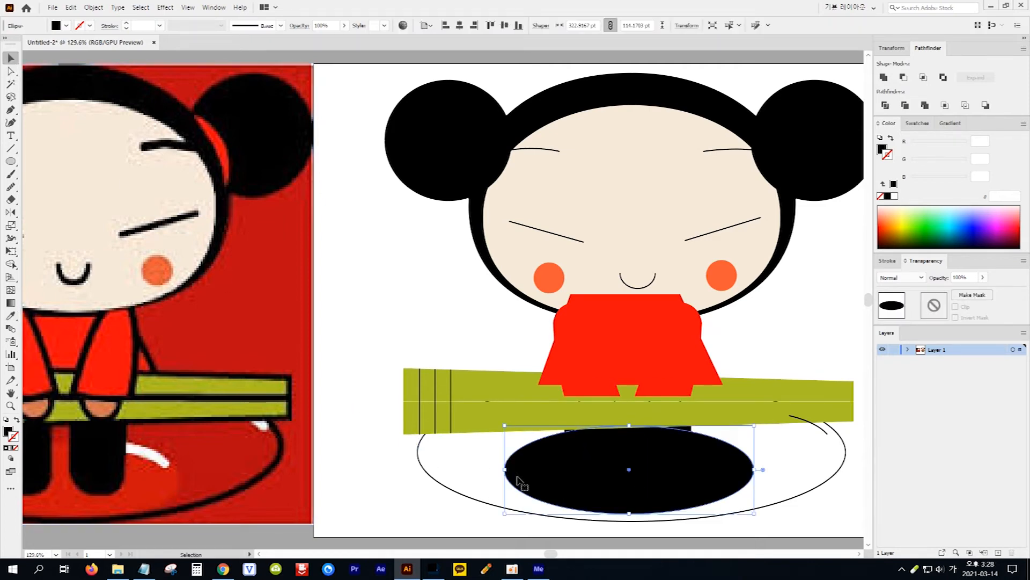
click(11, 317)
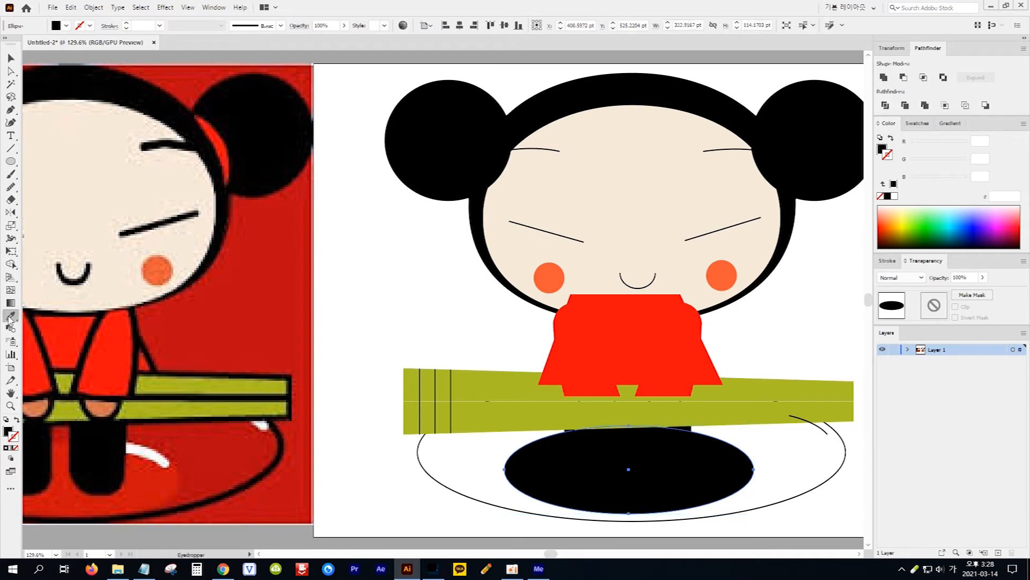
click(142, 475)
Fill the outer plate ellipse with the darker red sampled from the outer area of the original picture's plate
click(11, 58)
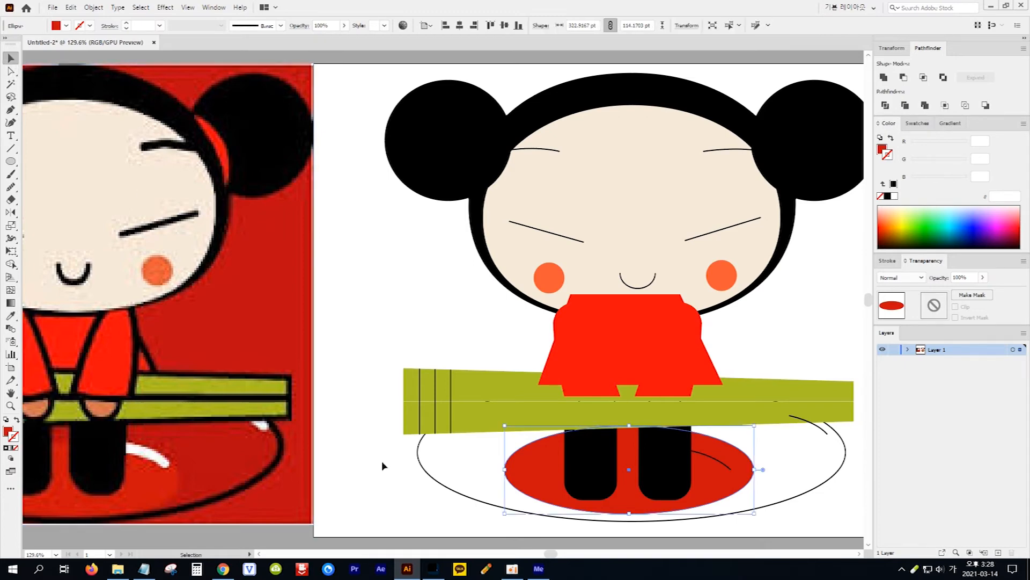
click(448, 490)
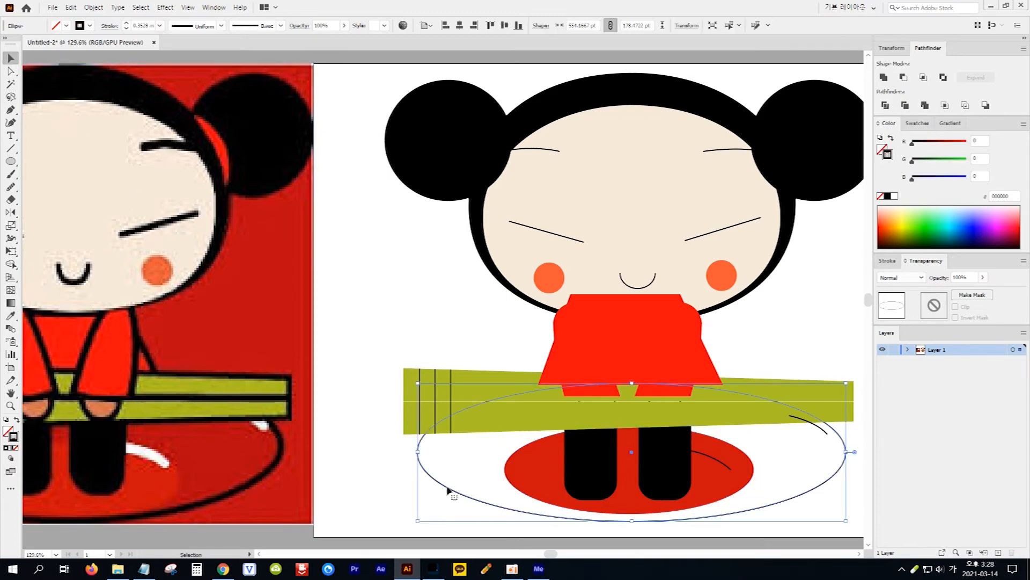
click(12, 316)
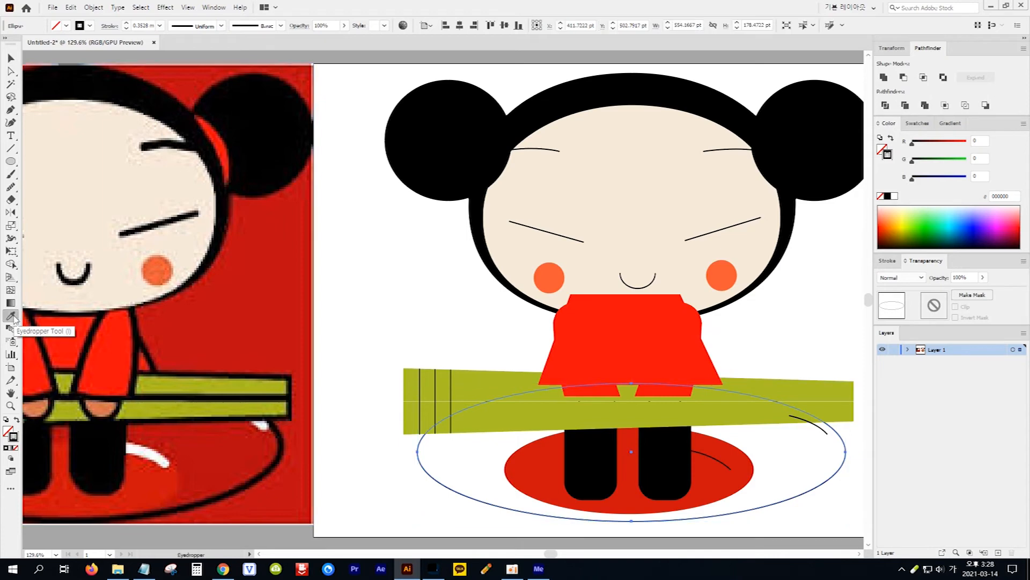
click(240, 449)
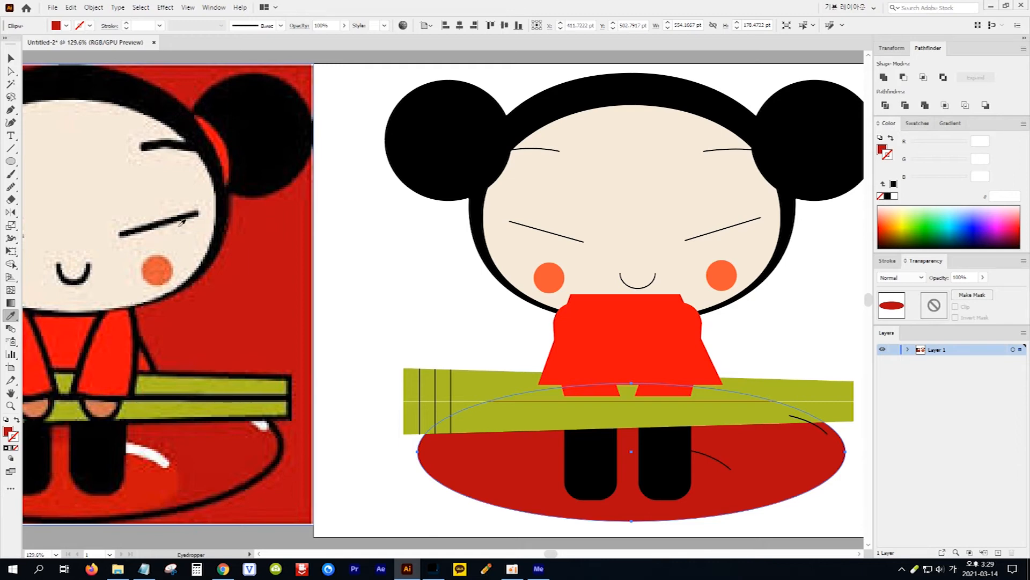
Switch to Outline view and bring both hand ellipses to the front
click(189, 8)
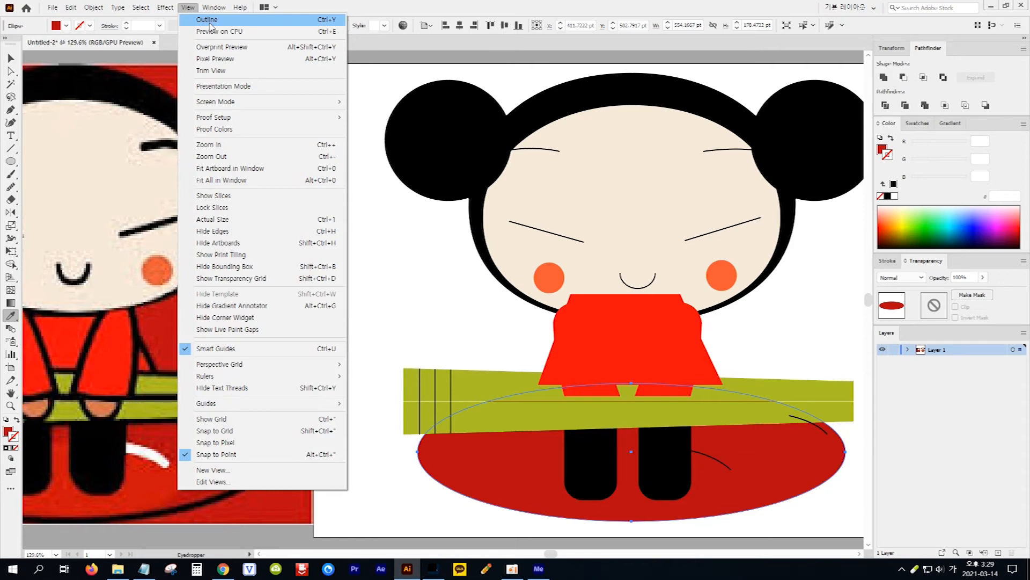
click(207, 20)
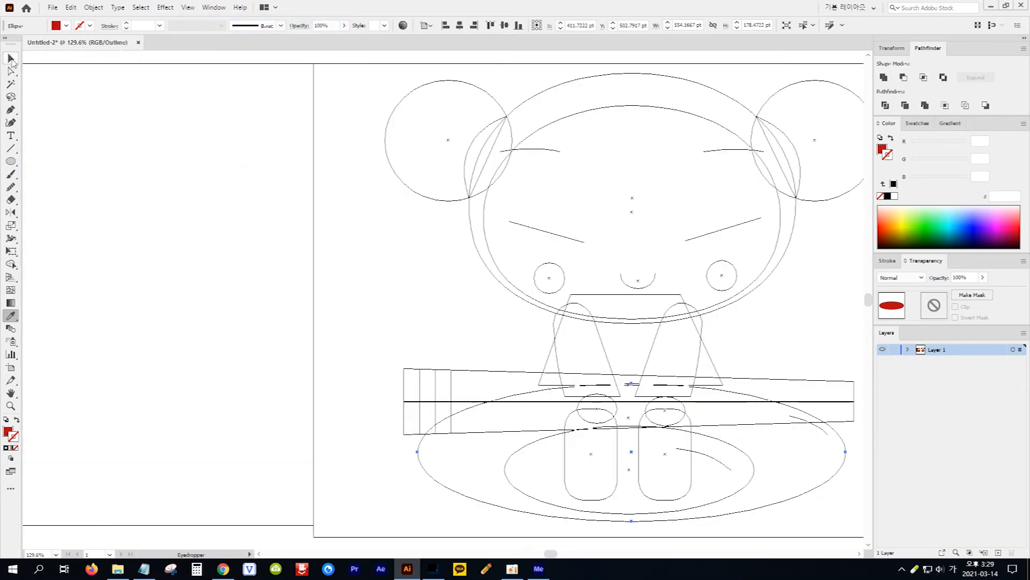
click(11, 58)
click(579, 409)
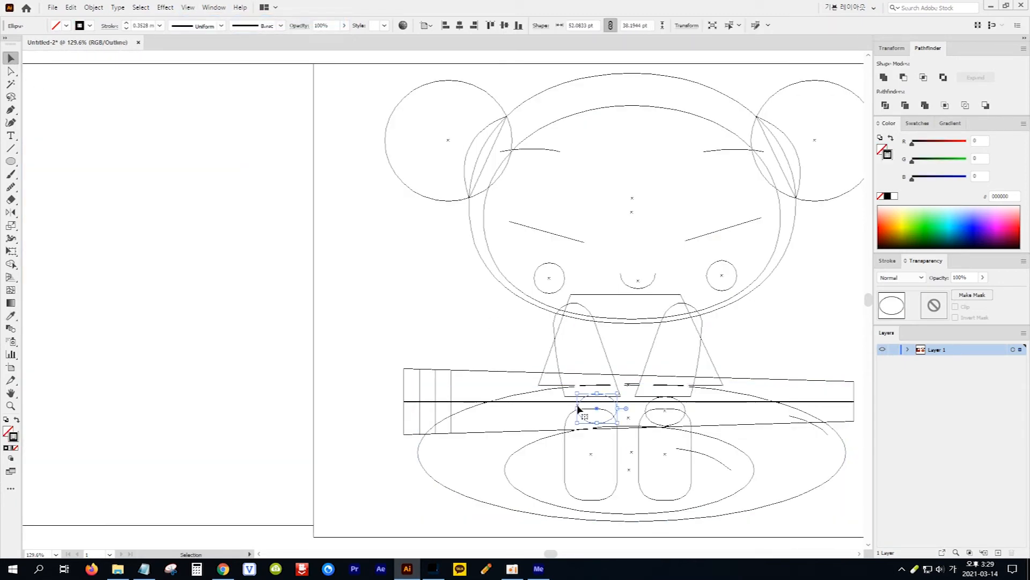
shift+click(684, 409)
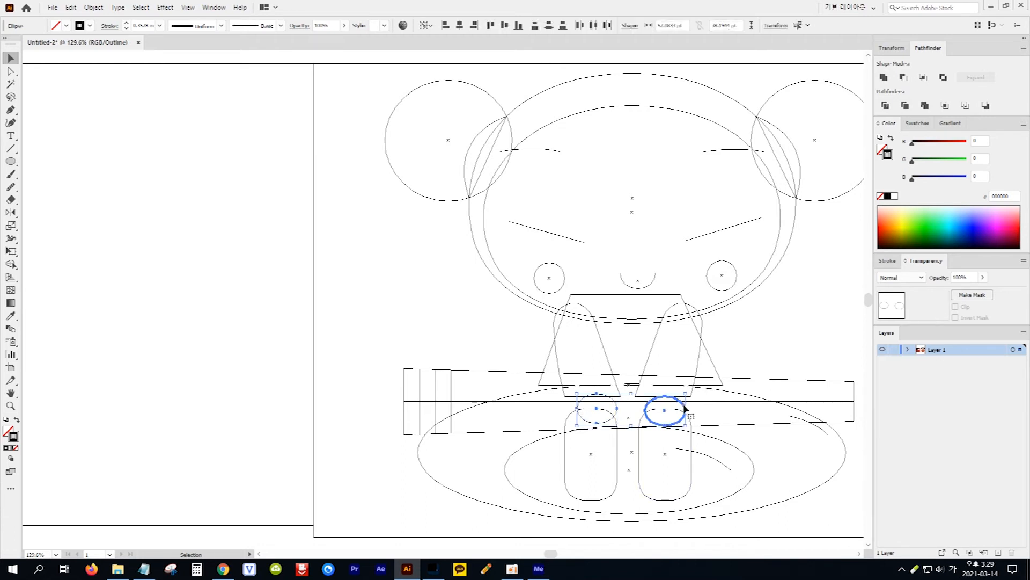
click(95, 8)
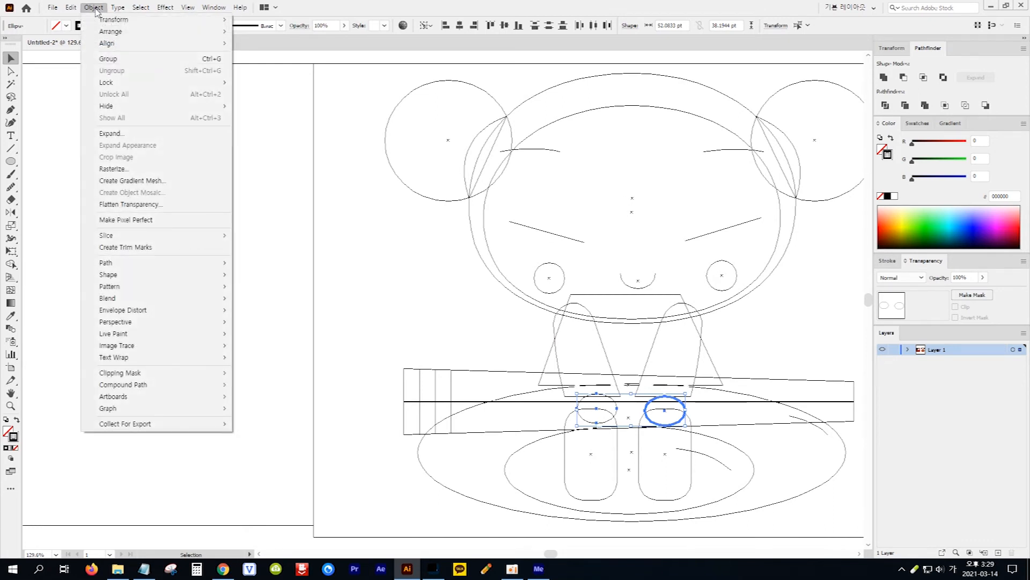
mouse_move(104, 33)
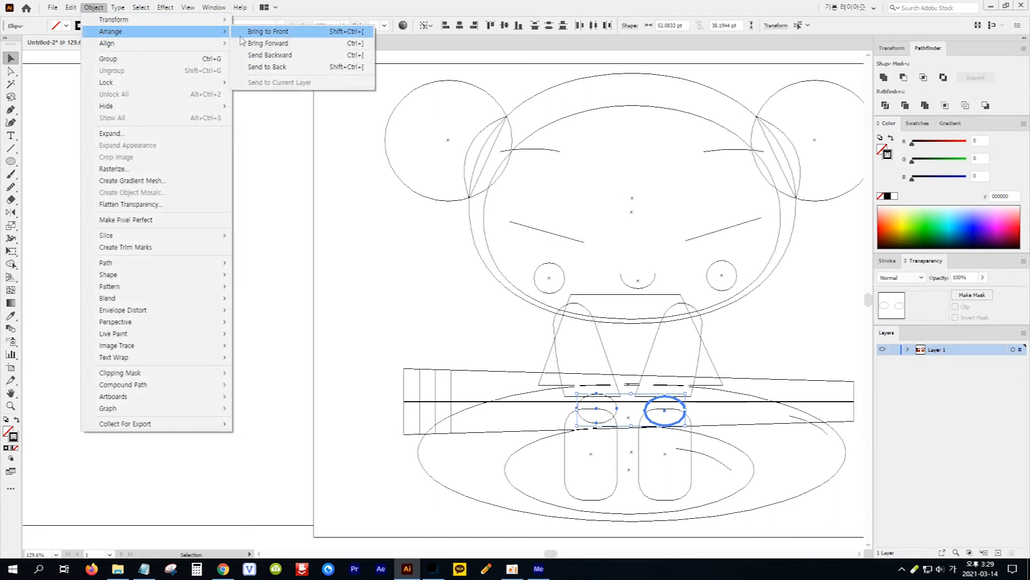
click(286, 35)
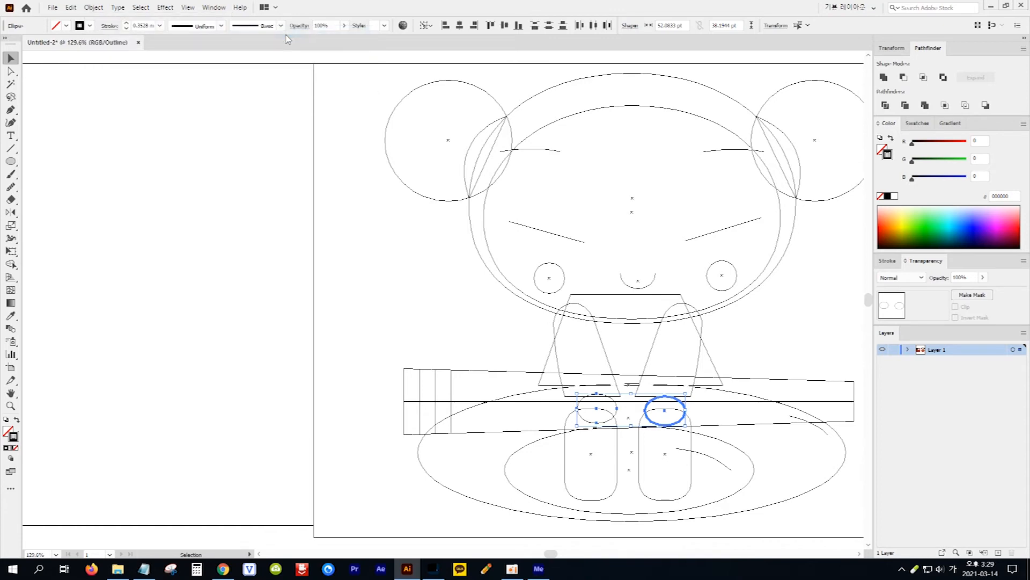
Return to the colour preview and fill both hands with the orange-brown sampled from the original picture's hand
click(188, 7)
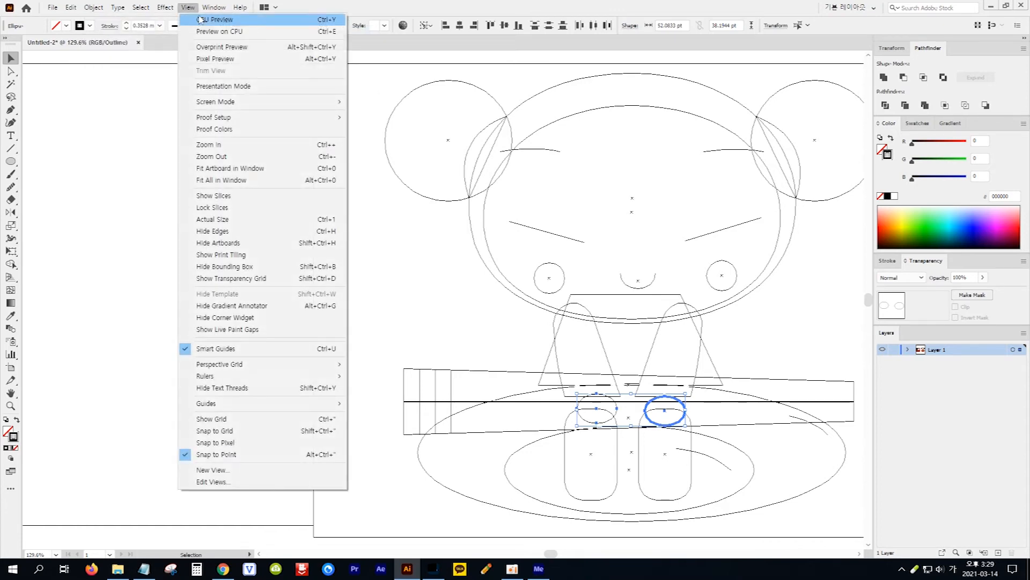
click(236, 26)
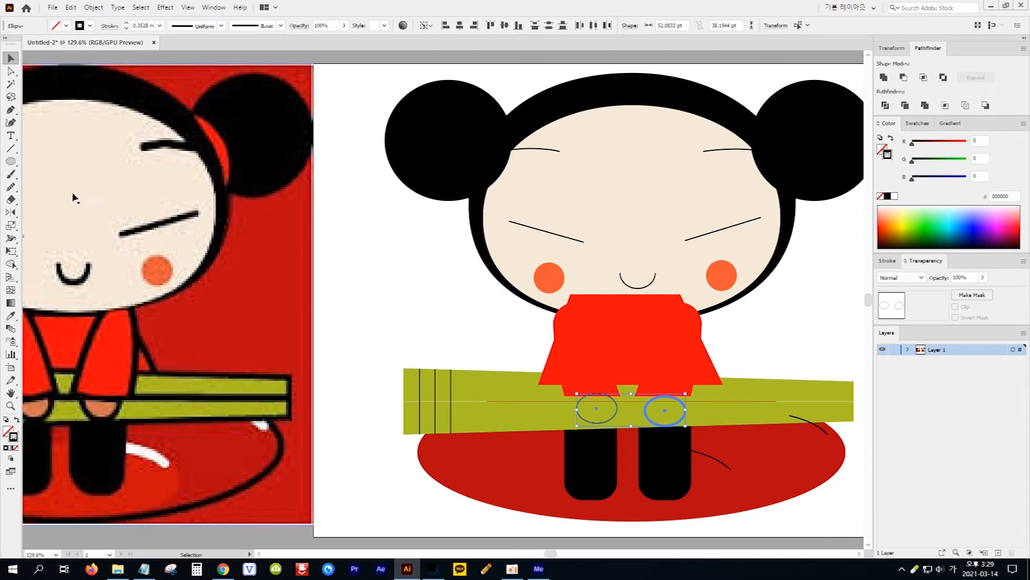
click(11, 316)
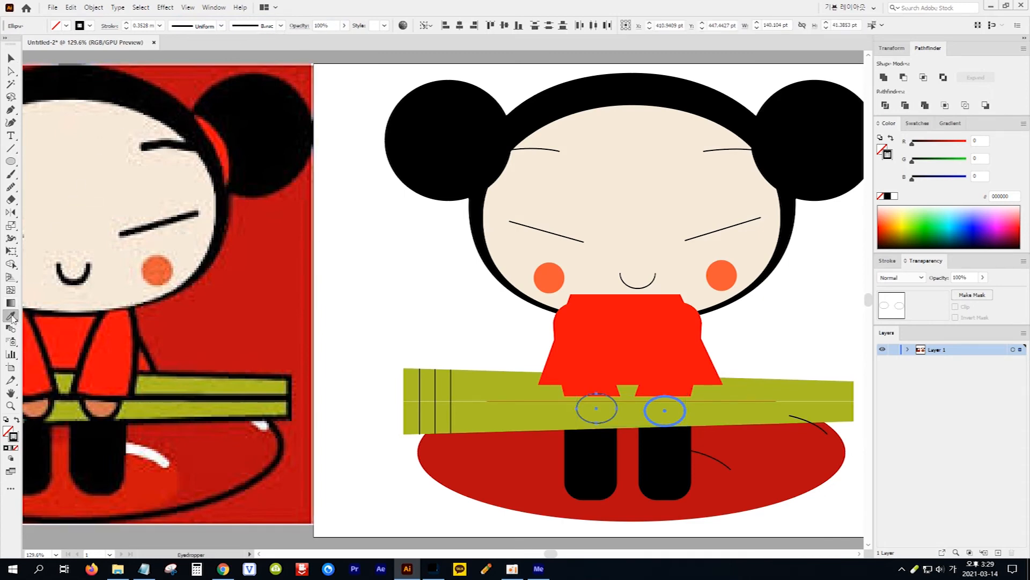
click(106, 404)
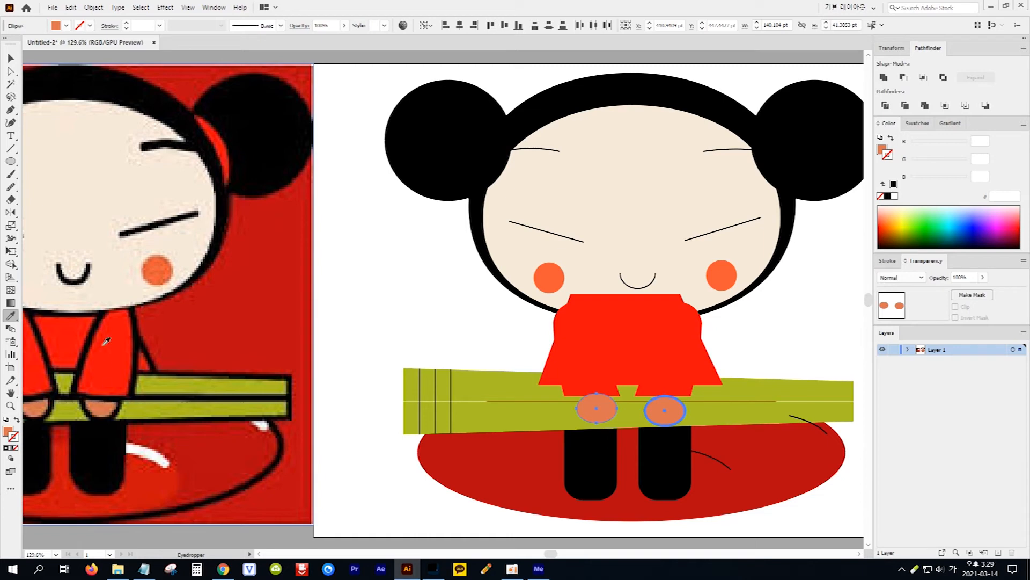
Set the stroke weight of both eyebrows, the left eye line and the mouth to 2 mm
click(12, 58)
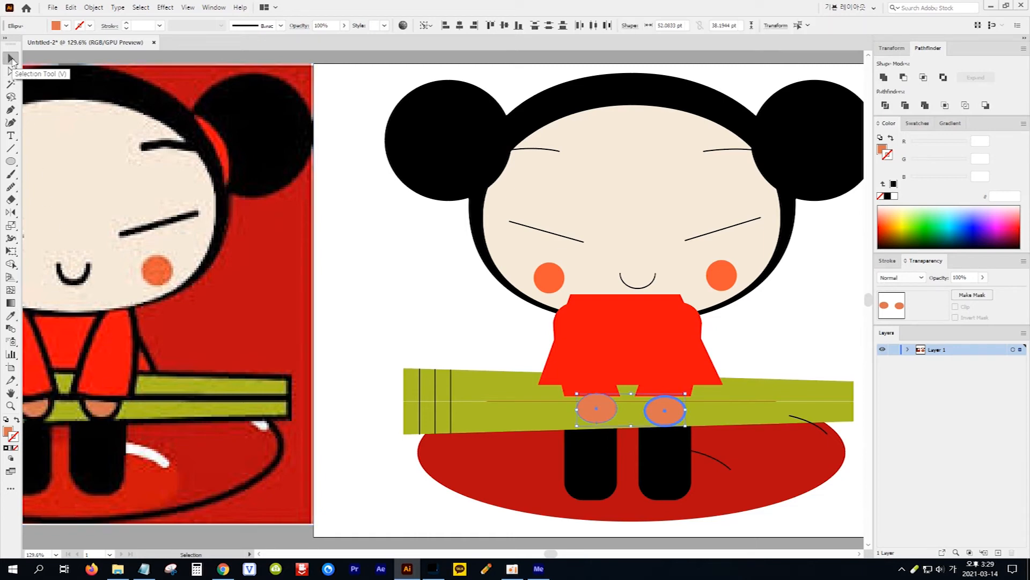
click(540, 152)
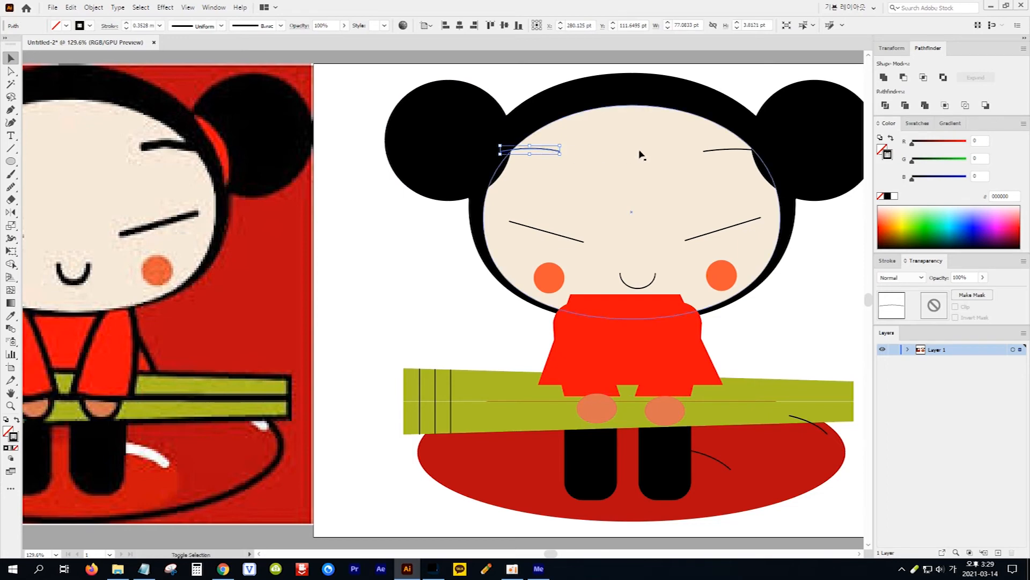
shift+click(719, 152)
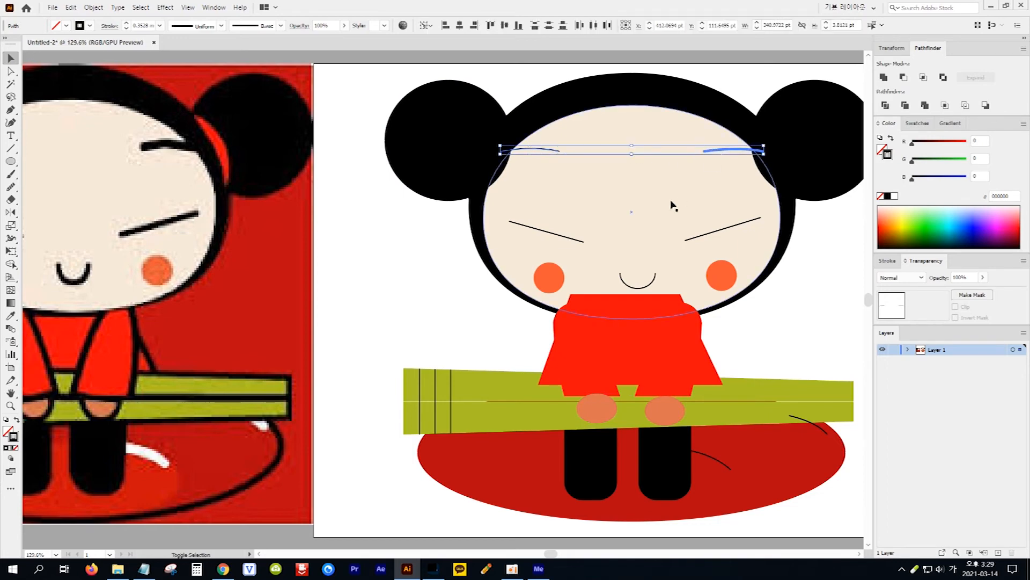
shift+click(543, 234)
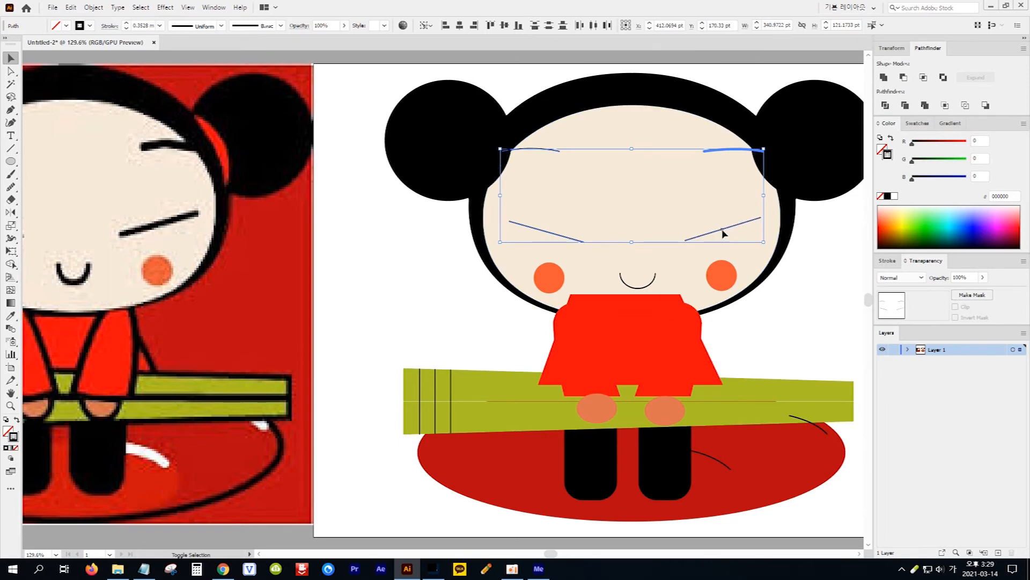
shift+click(653, 285)
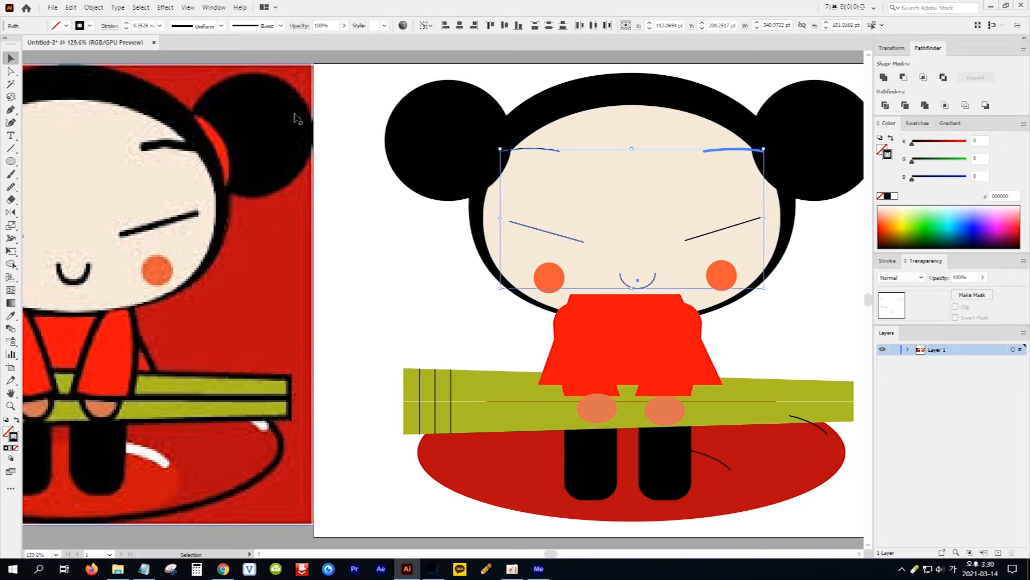
click(128, 24)
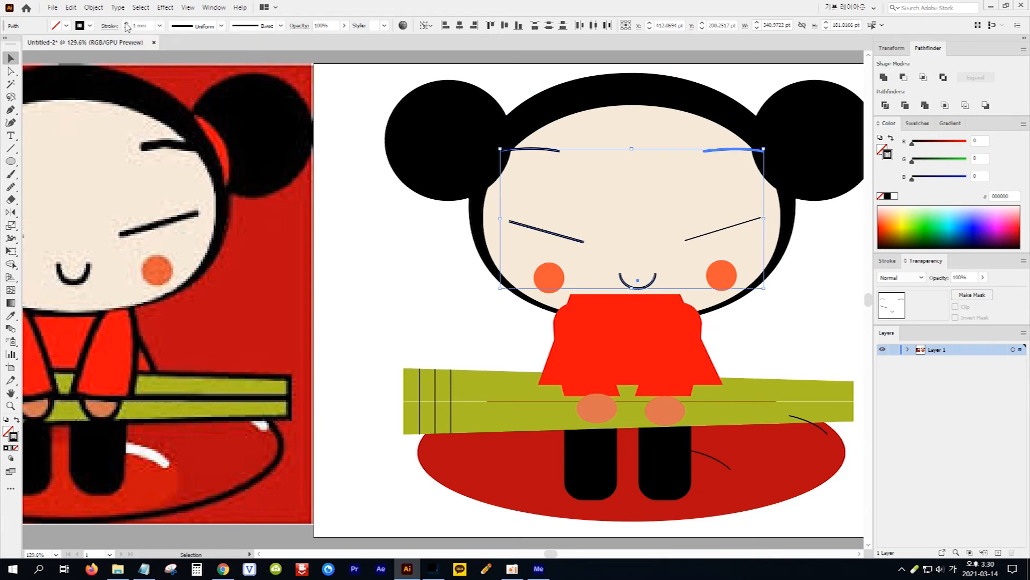
click(127, 24)
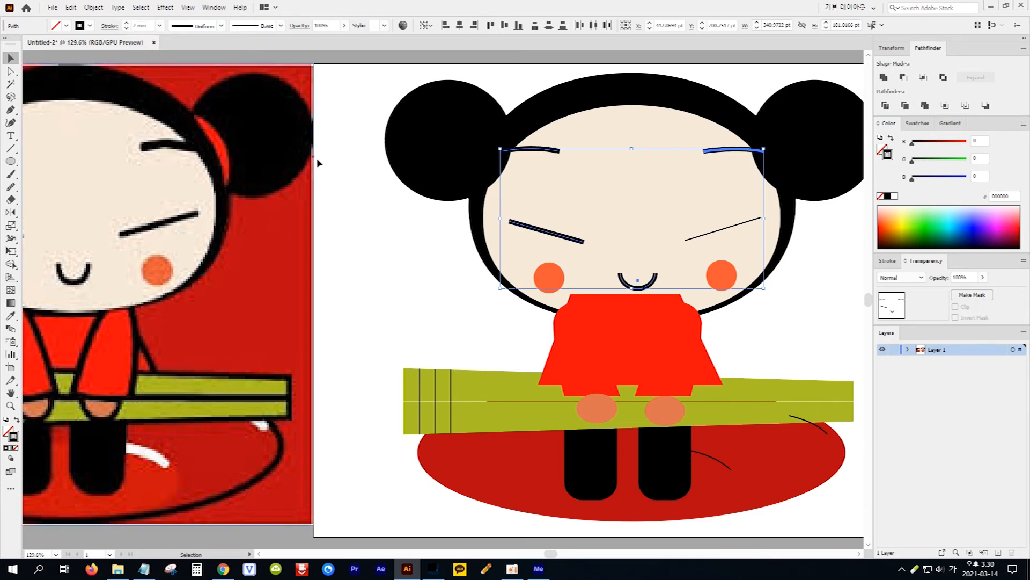
Thicken the right eye line's stroke to match the other facial lines
click(381, 220)
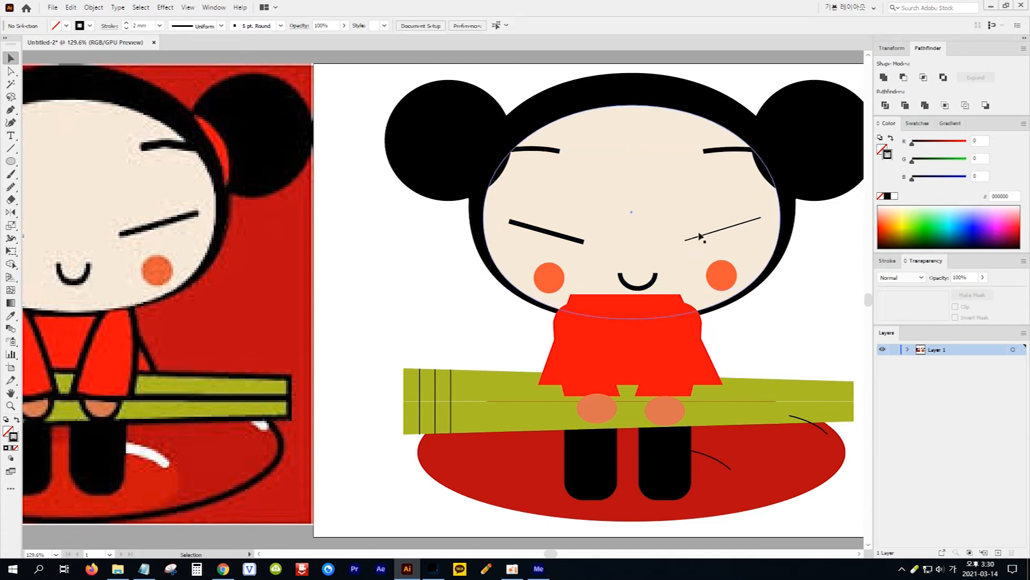
click(717, 236)
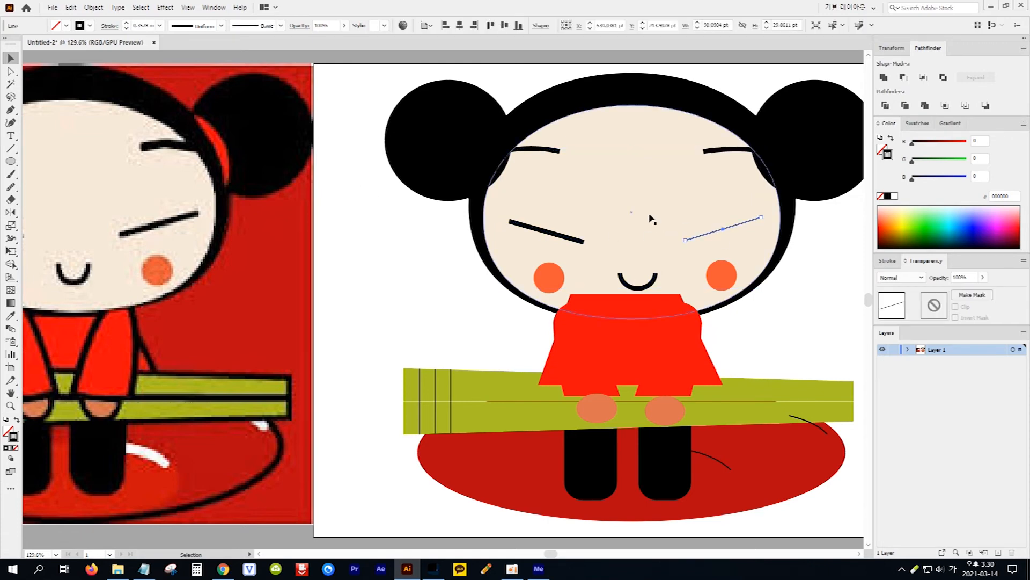
click(126, 24)
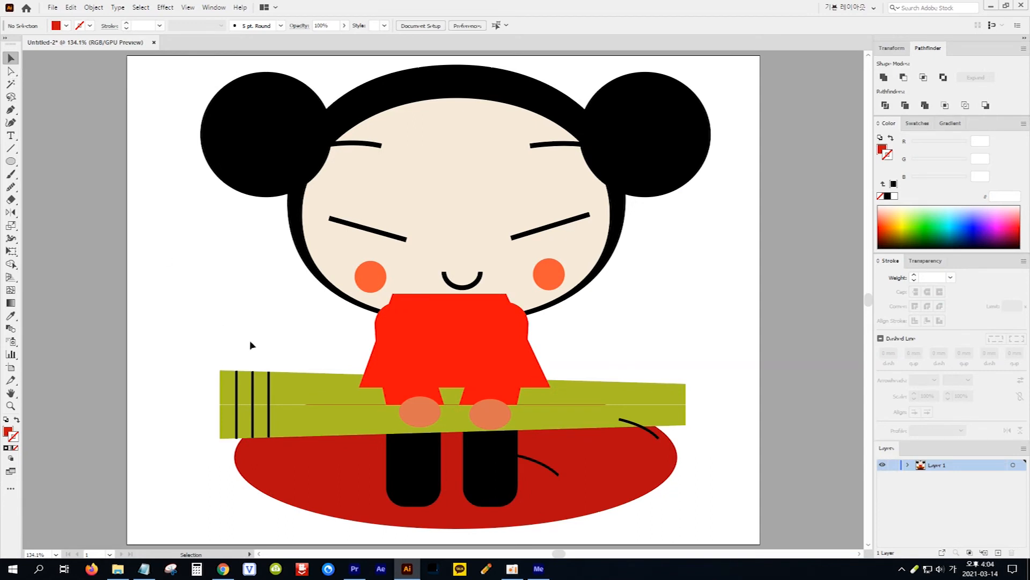
Give the body, sleeves, hands, chopsticks, legs and plate shapes a solid black stroke of 1.7 mm
drag(190, 323, 714, 539)
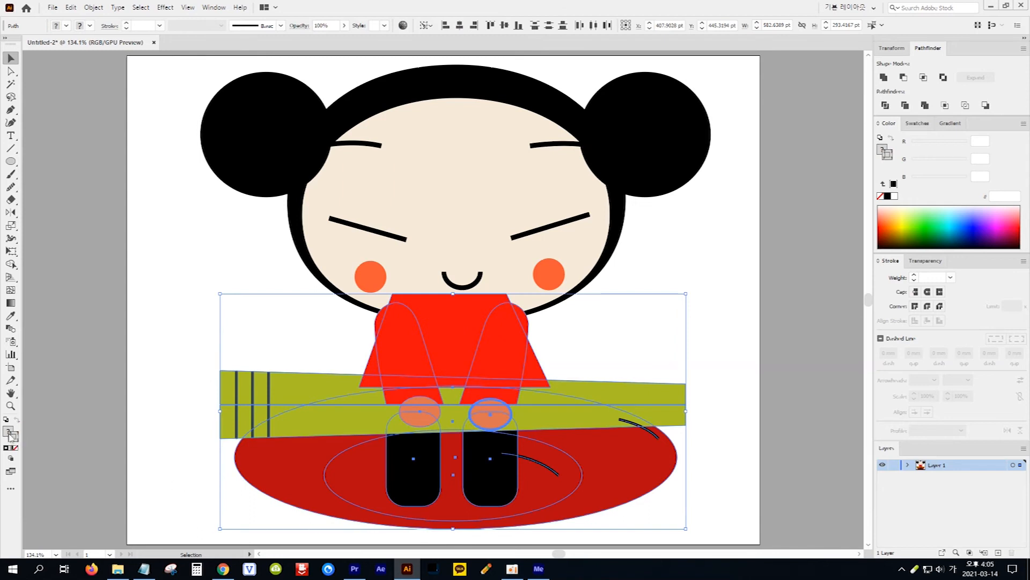
click(14, 437)
click(5, 447)
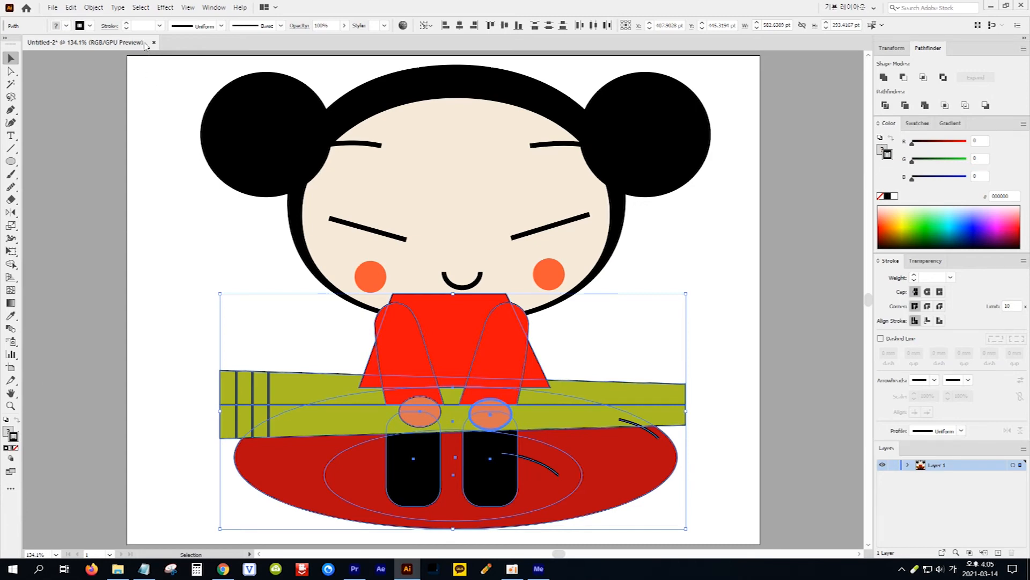
click(141, 25)
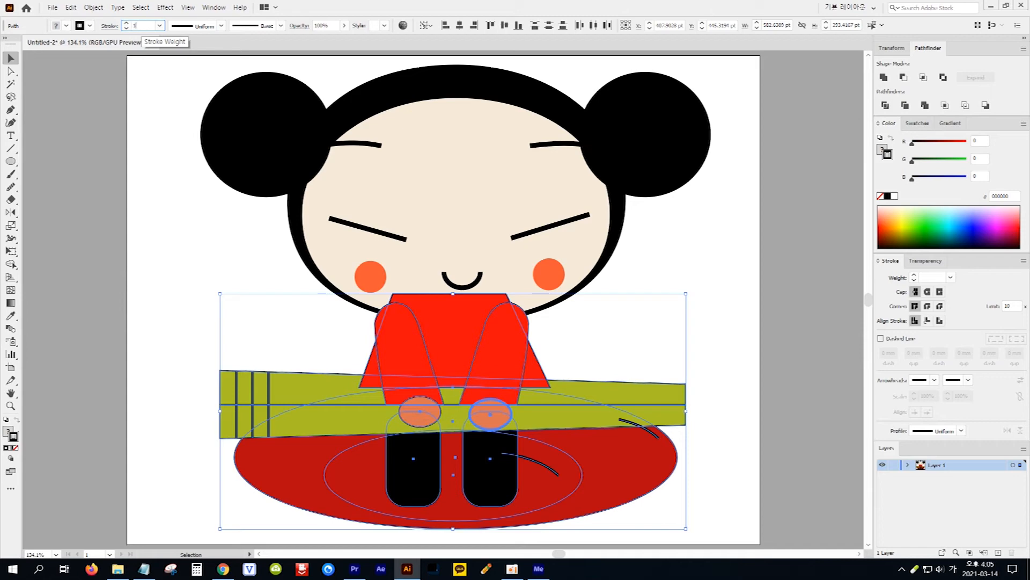
text(1.7)
key(Return)
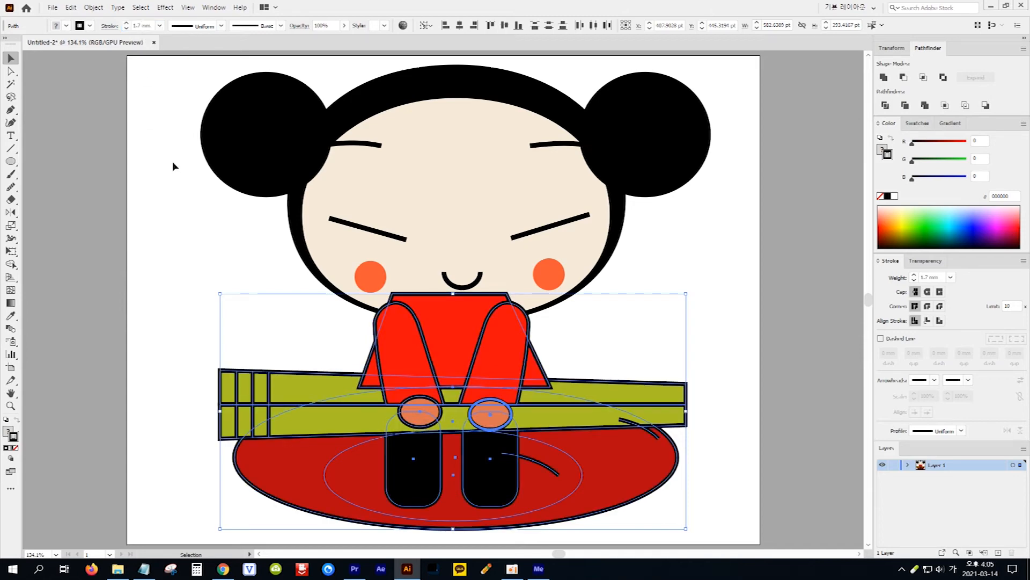
click(207, 259)
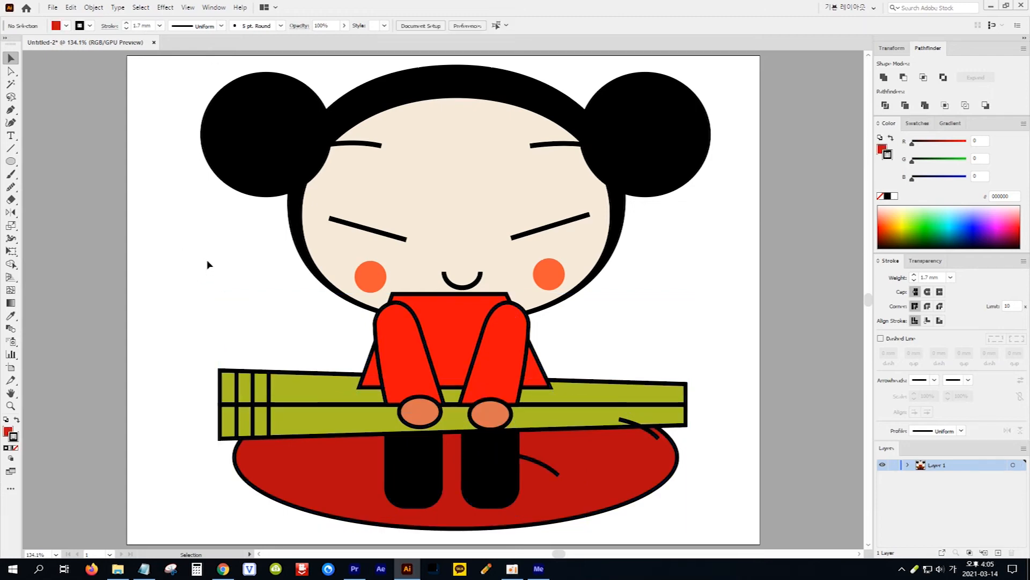
Remove the black stroke from both leg shapes
click(429, 471)
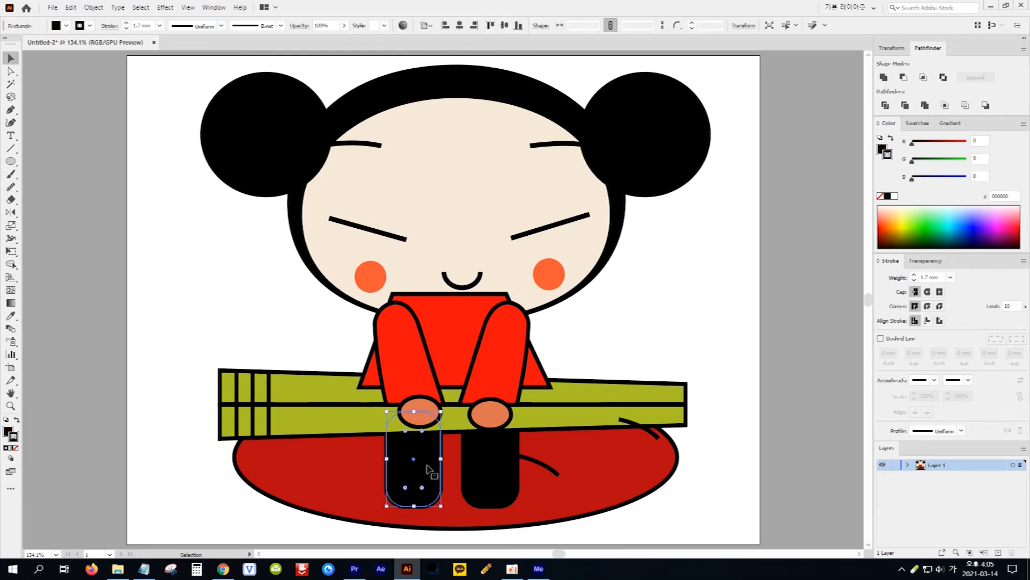
shift+click(508, 477)
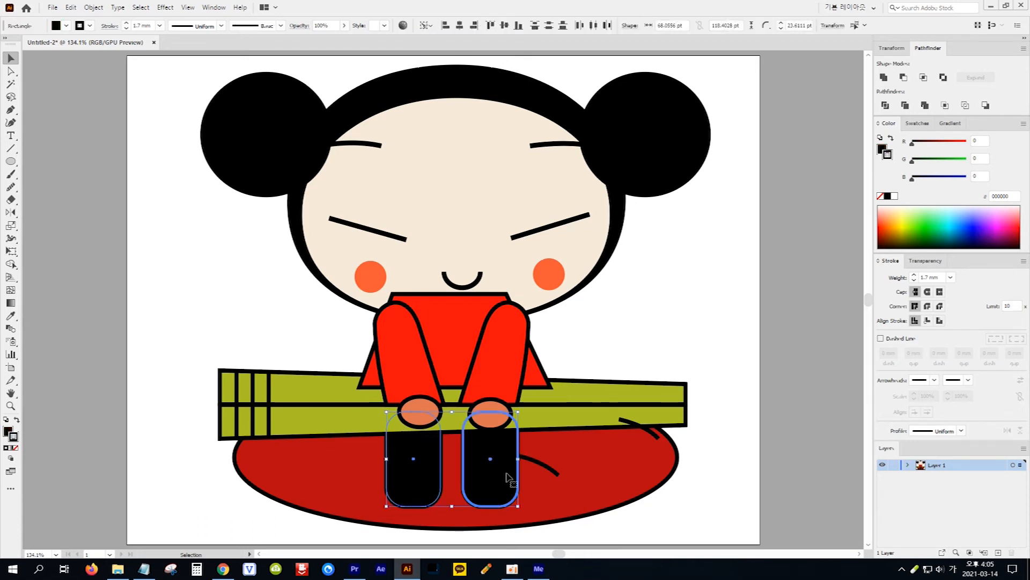
click(15, 447)
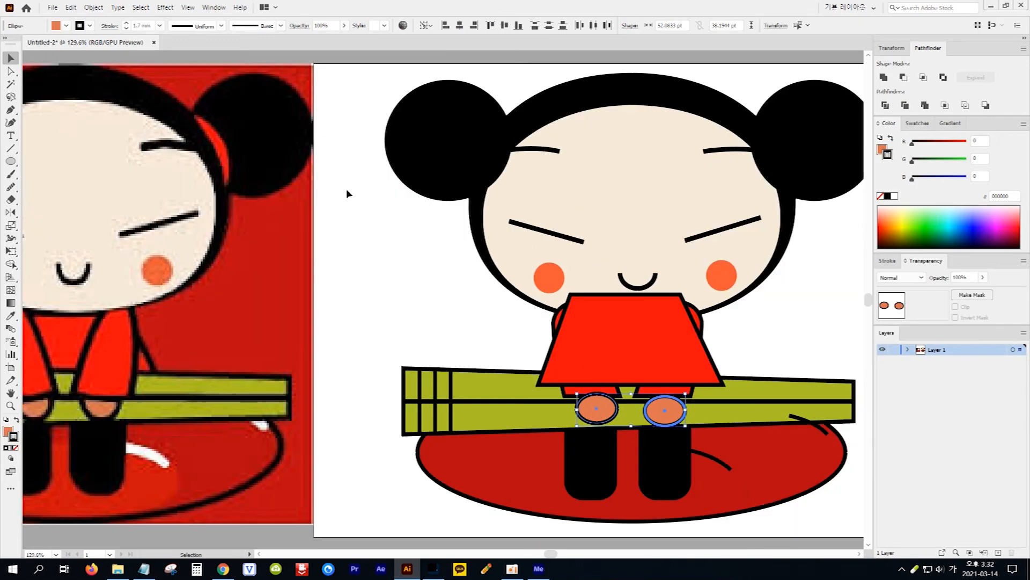
Fill both hair tie shapes with the red sampled from the reference picture's hair tie, leaving them without a stroke
click(472, 163)
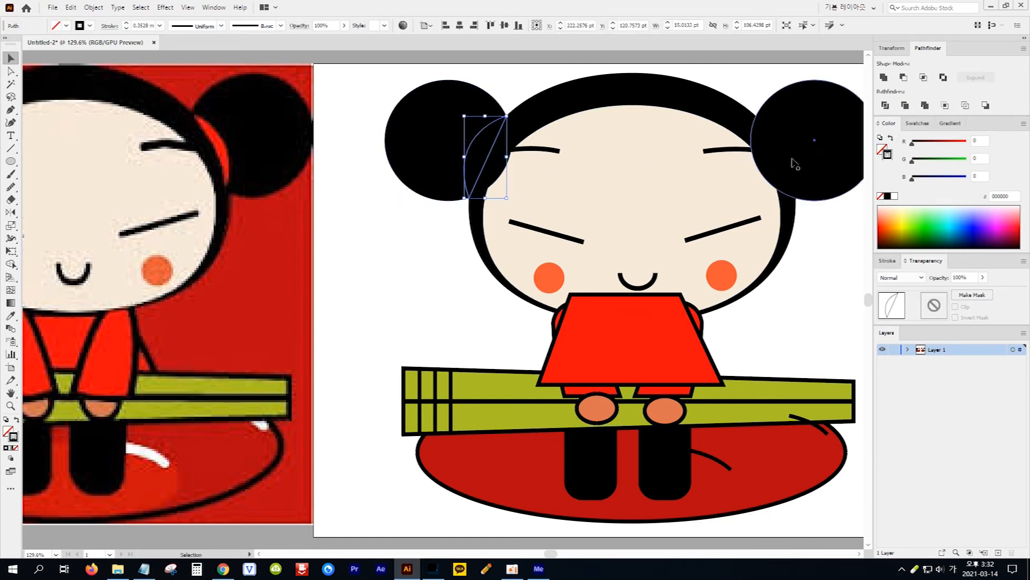
shift+click(799, 158)
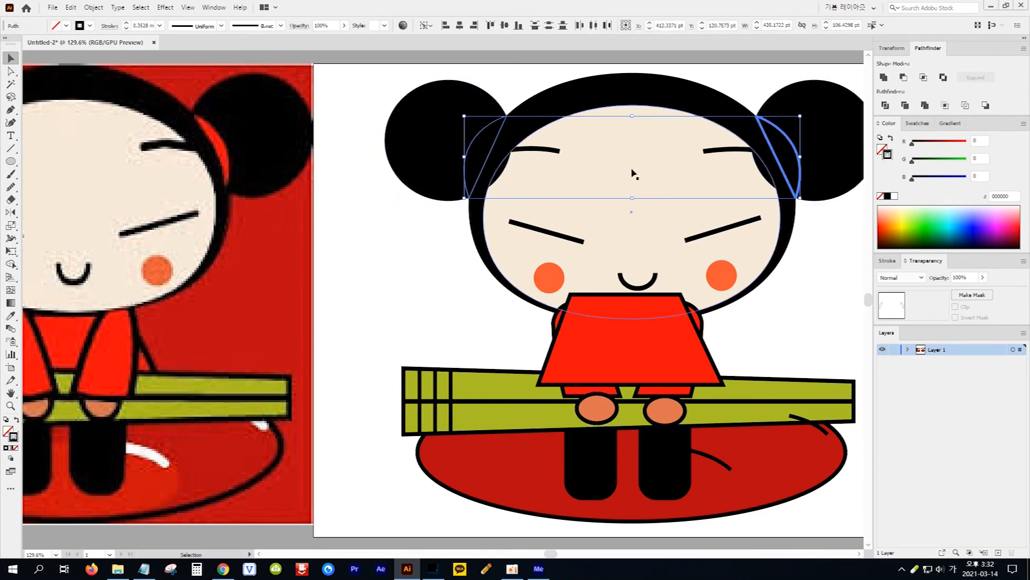
click(11, 316)
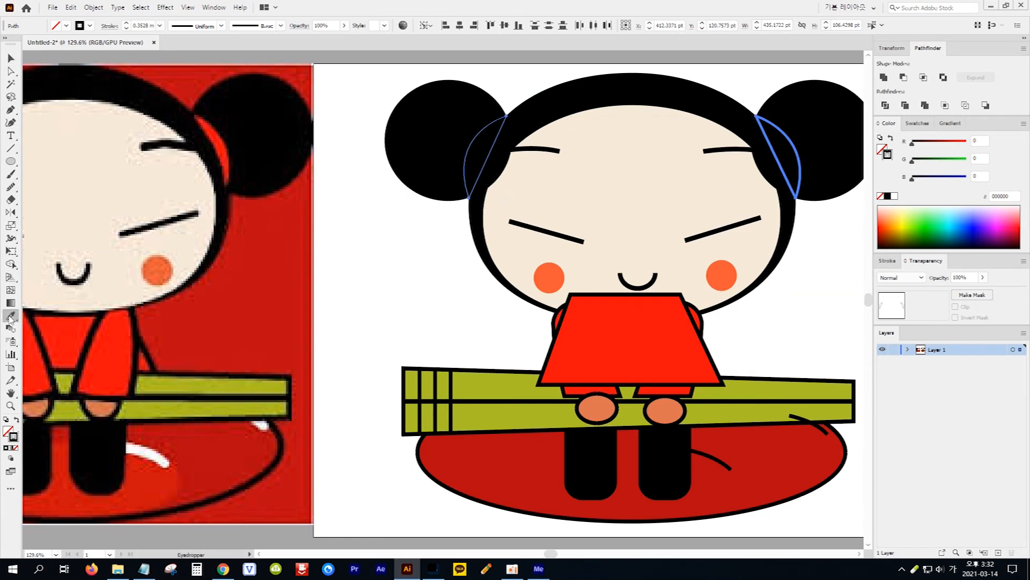
click(220, 143)
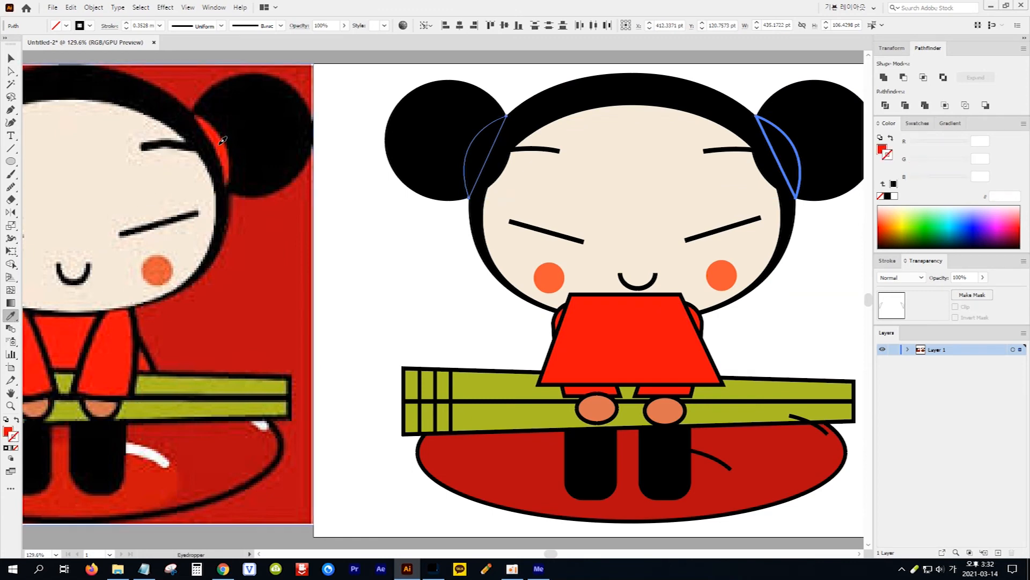
key(v)
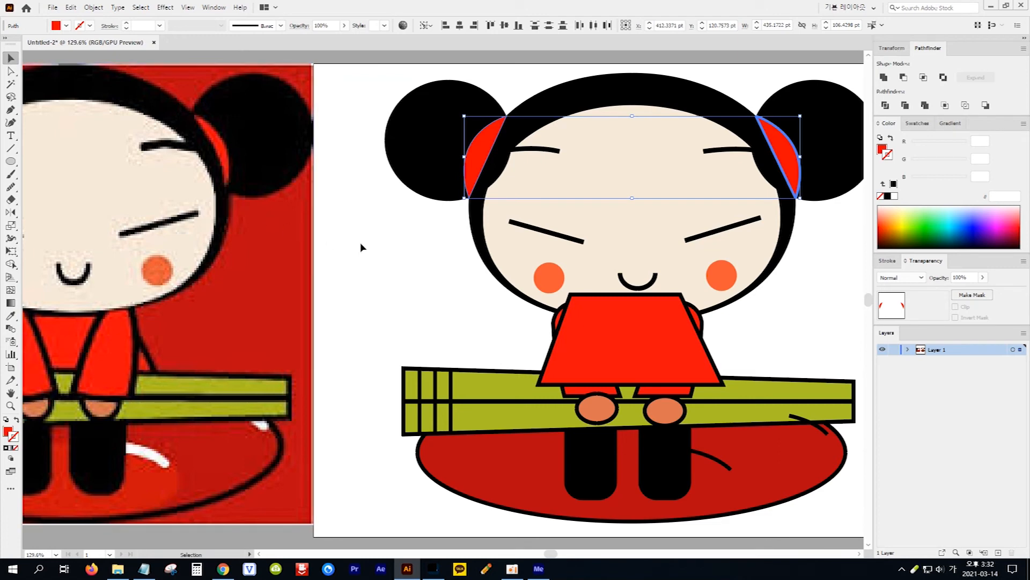
Delete the reference image and fit the whole artboard in the view
click(235, 256)
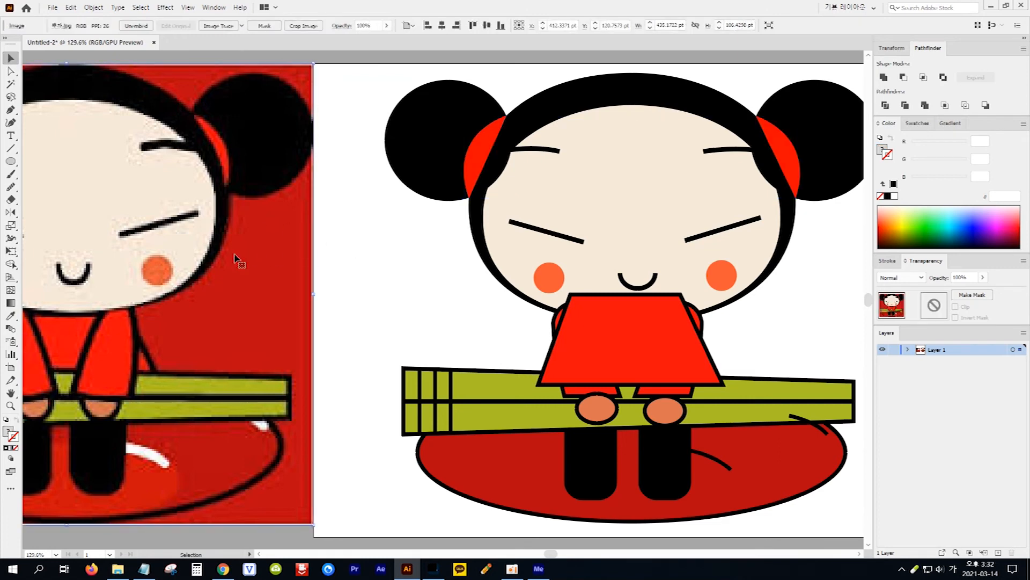
key(Delete)
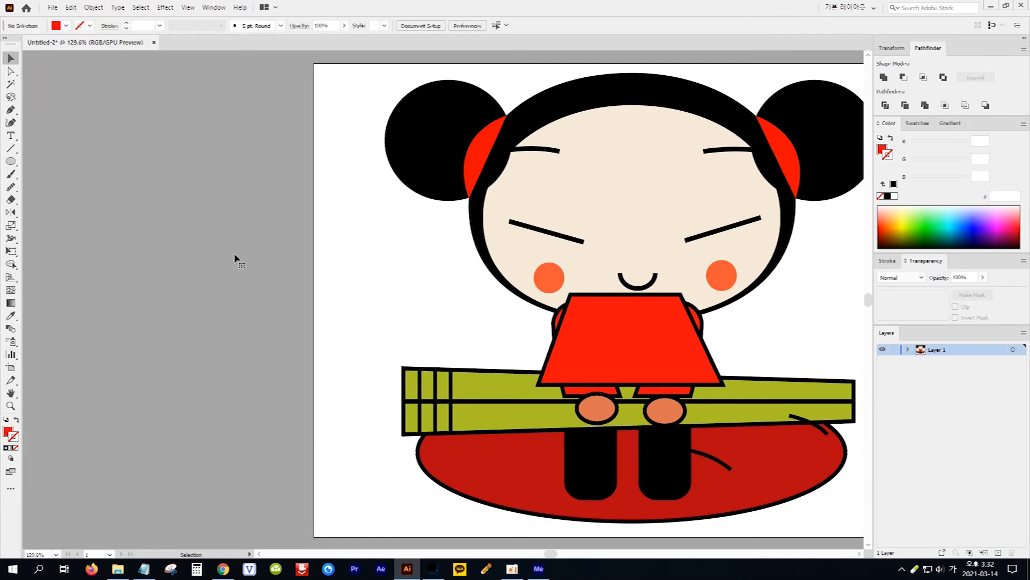
double_click(11, 393)
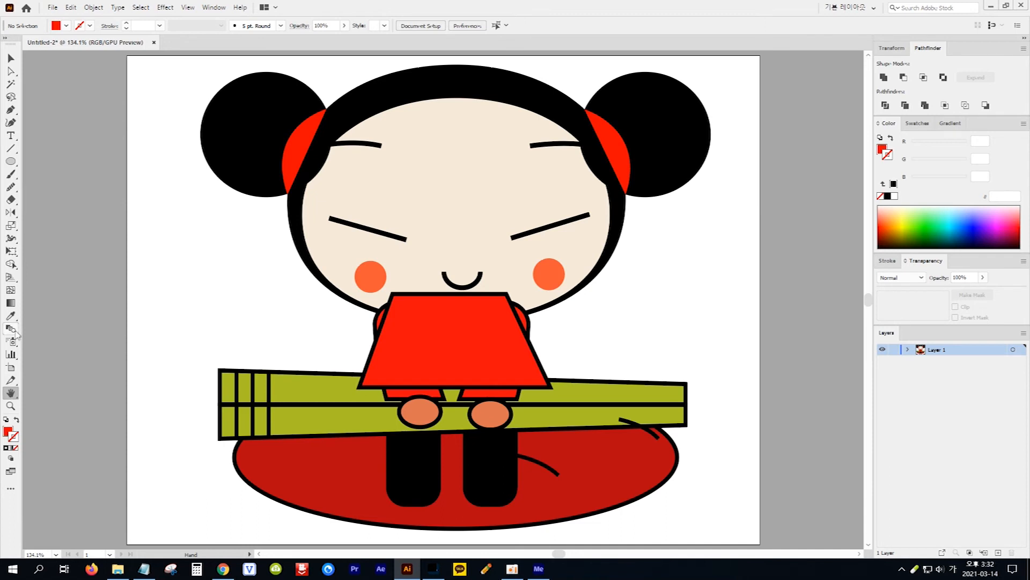
click(12, 59)
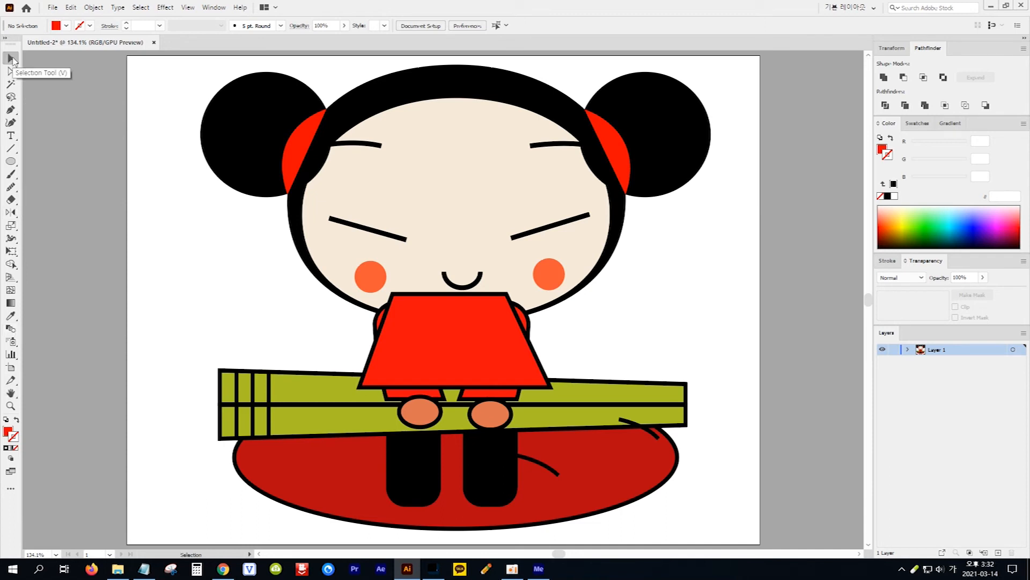
Send both black hair buns to the back of the stacking order
click(244, 129)
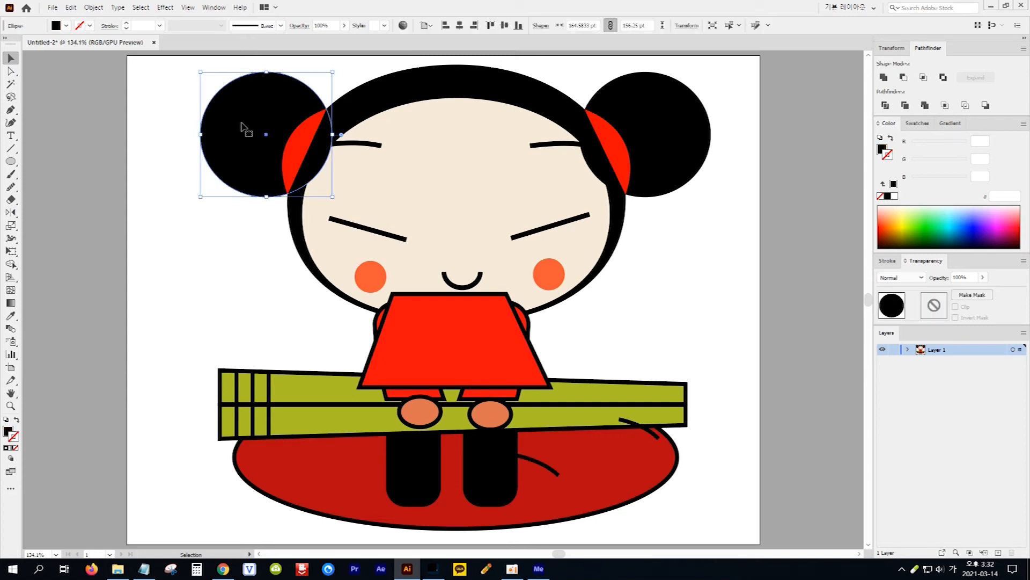
shift+click(670, 148)
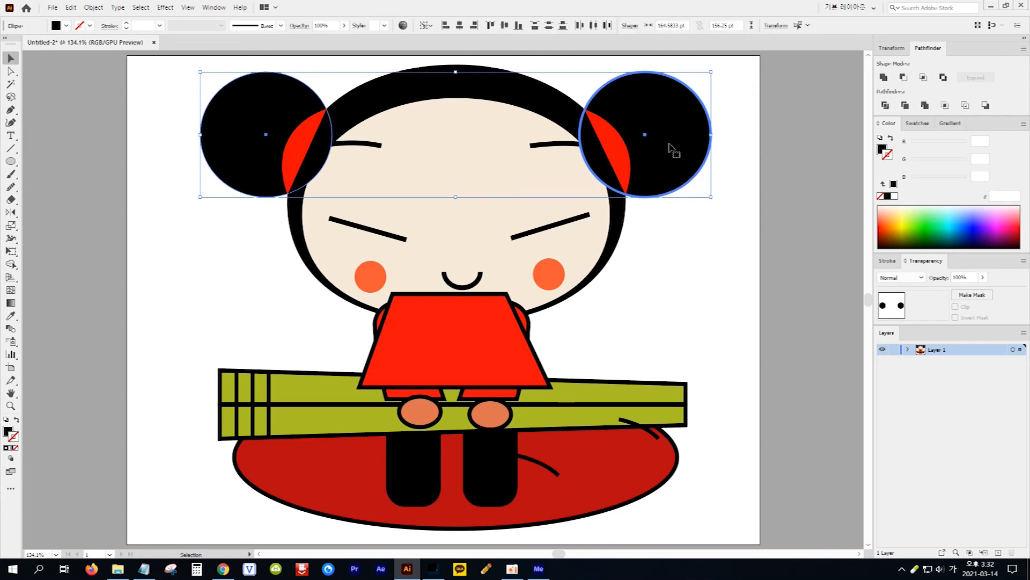
click(94, 7)
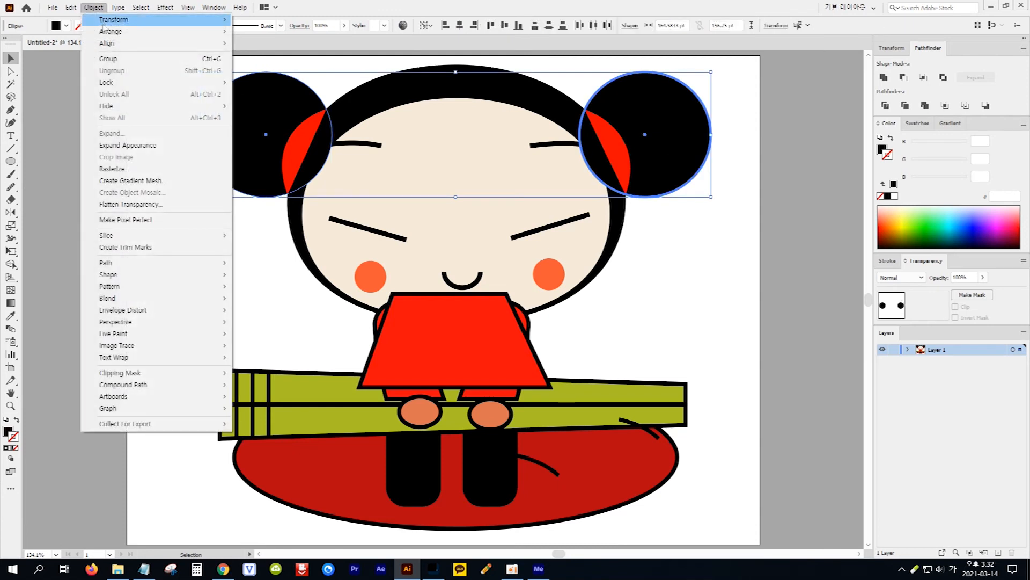
mouse_move(113, 32)
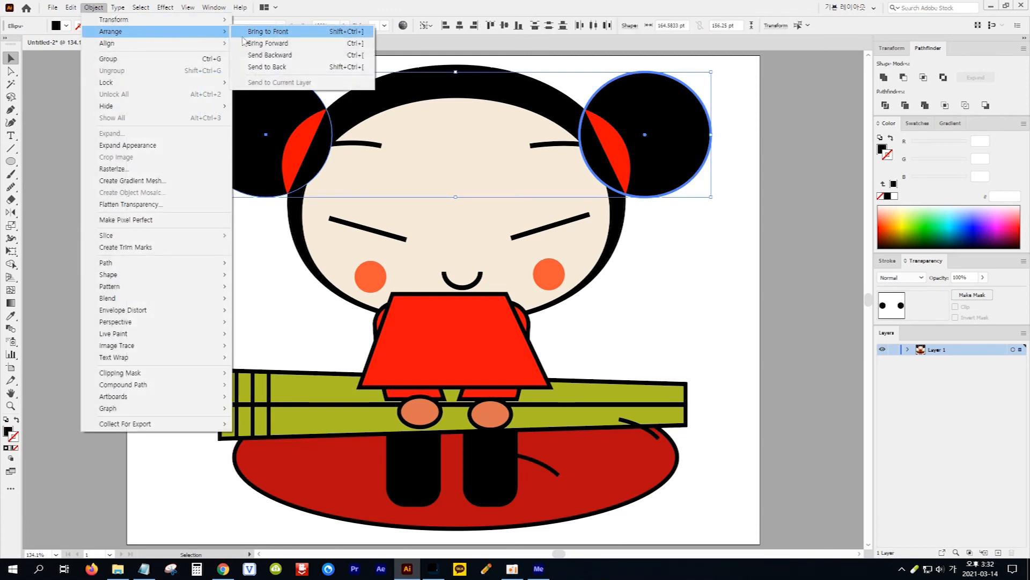
click(294, 69)
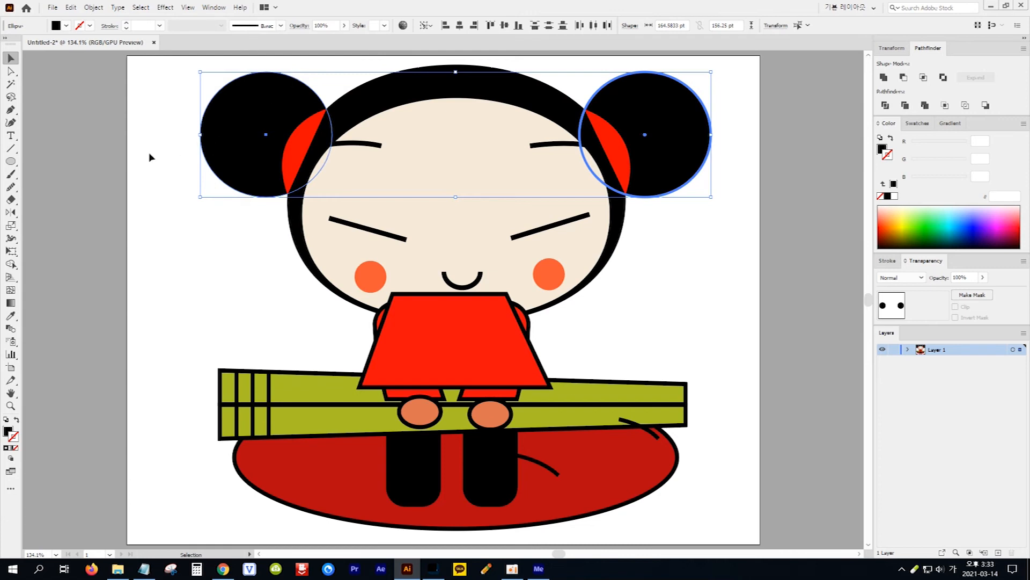
Send both red hair ties to the back so they lie behind the head
click(301, 149)
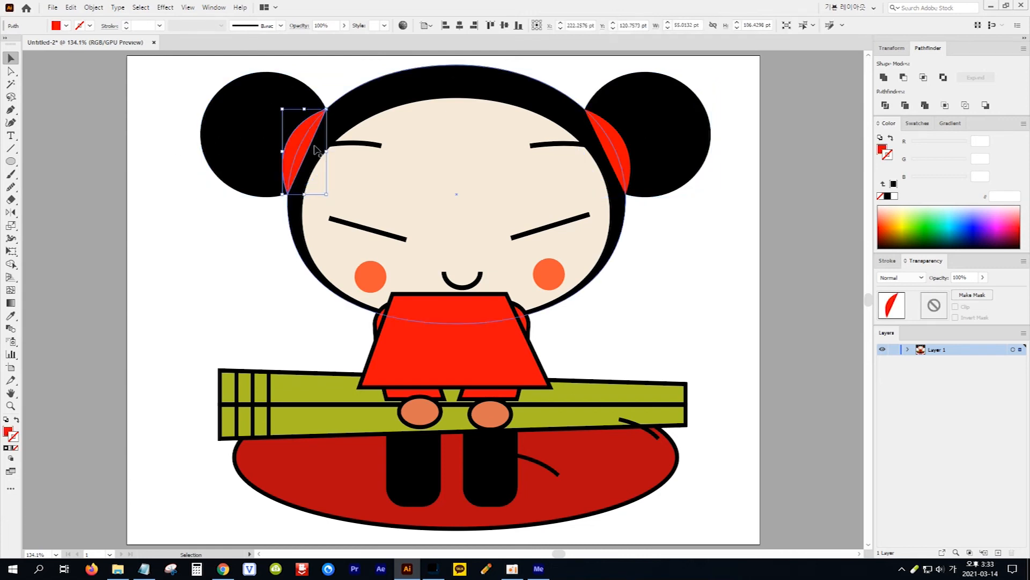
shift+click(620, 156)
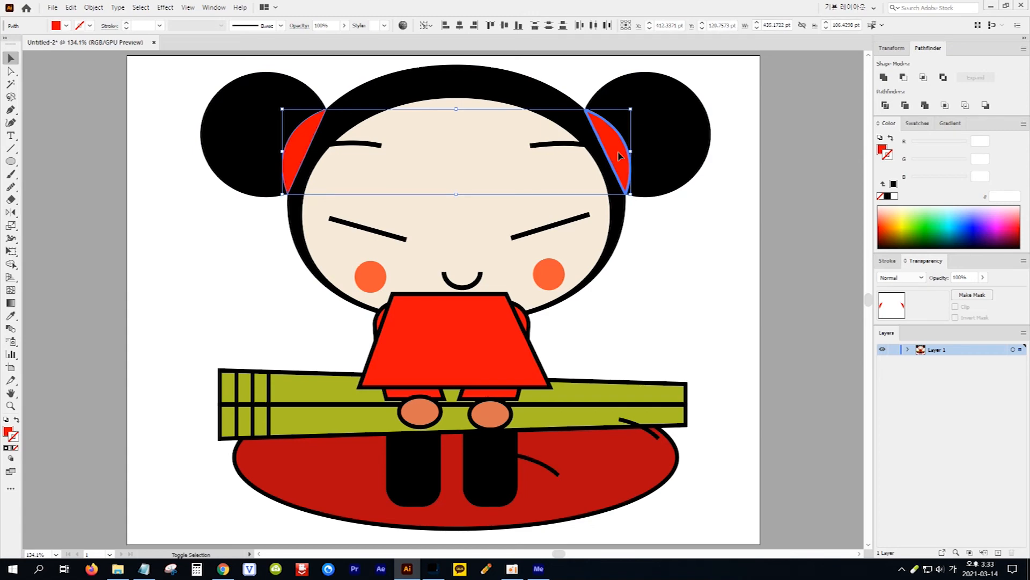
click(93, 7)
mouse_move(204, 38)
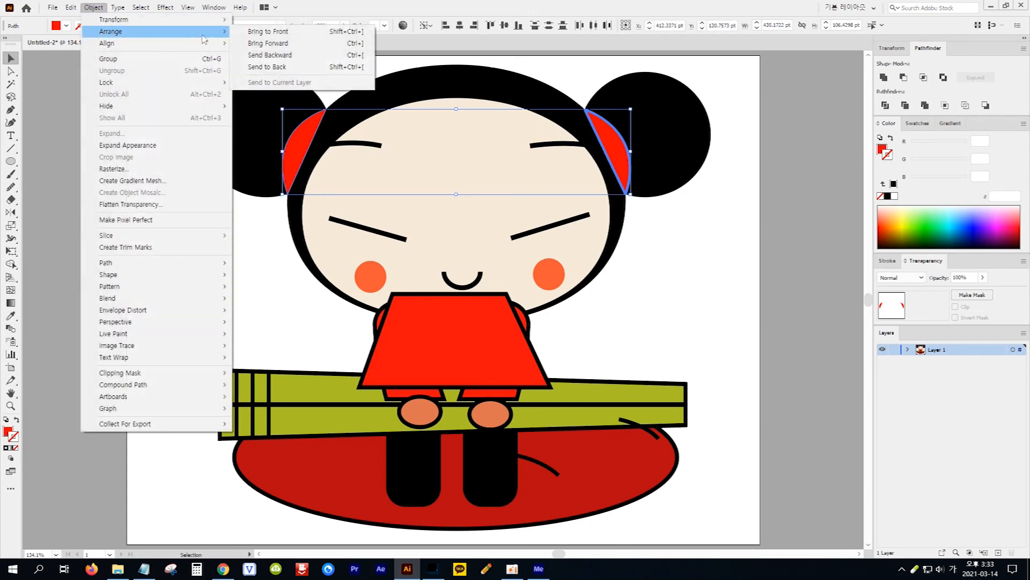
click(285, 68)
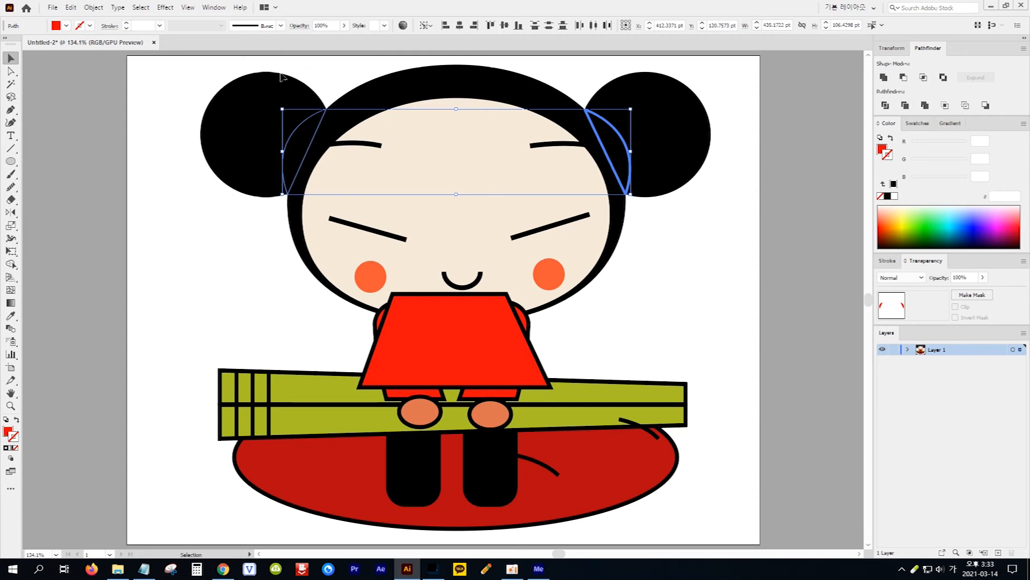
Send both hair buns behind the red hair ties, to the very back of the drawing
click(271, 101)
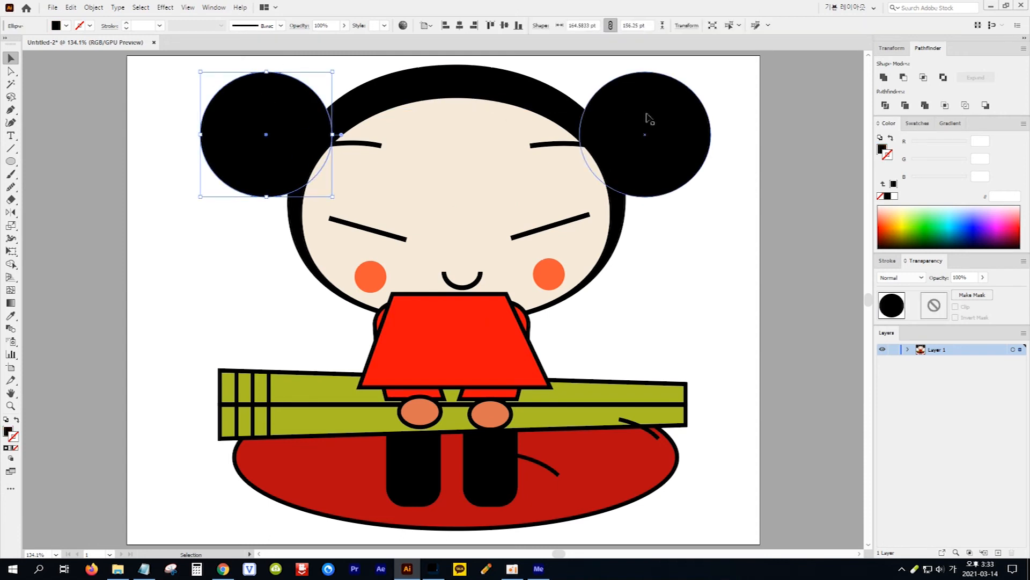
shift+click(672, 112)
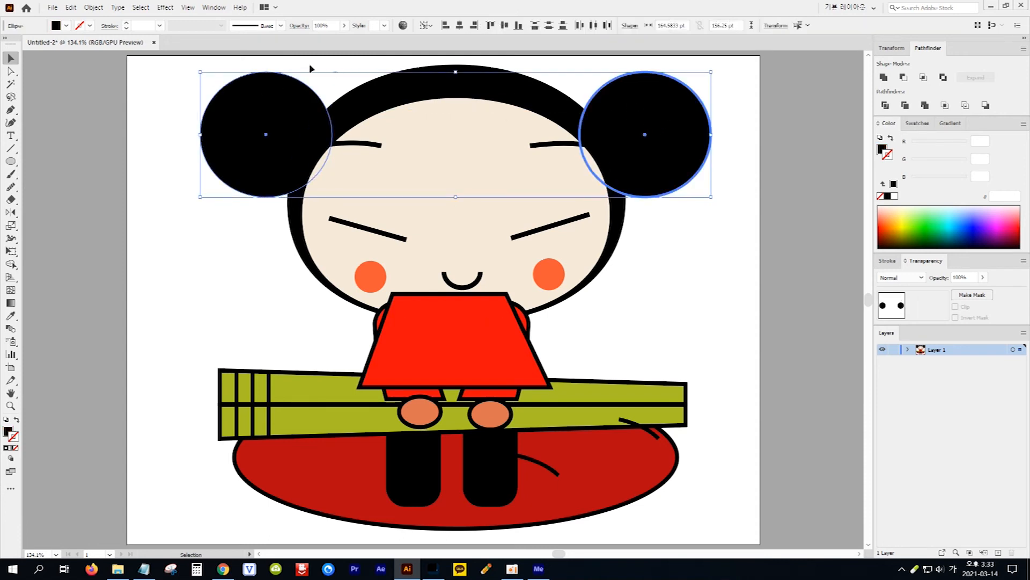
click(93, 8)
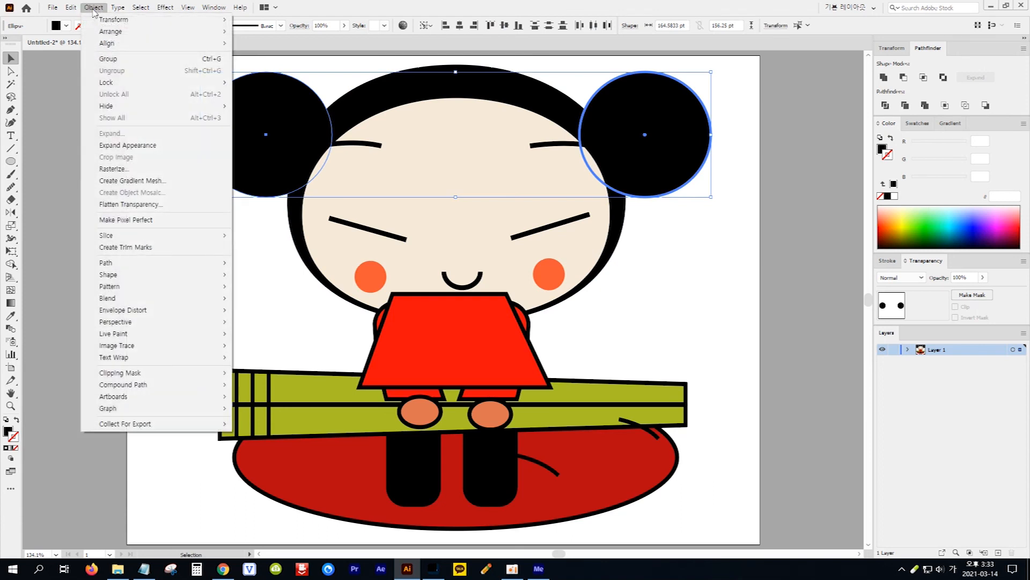
mouse_move(209, 32)
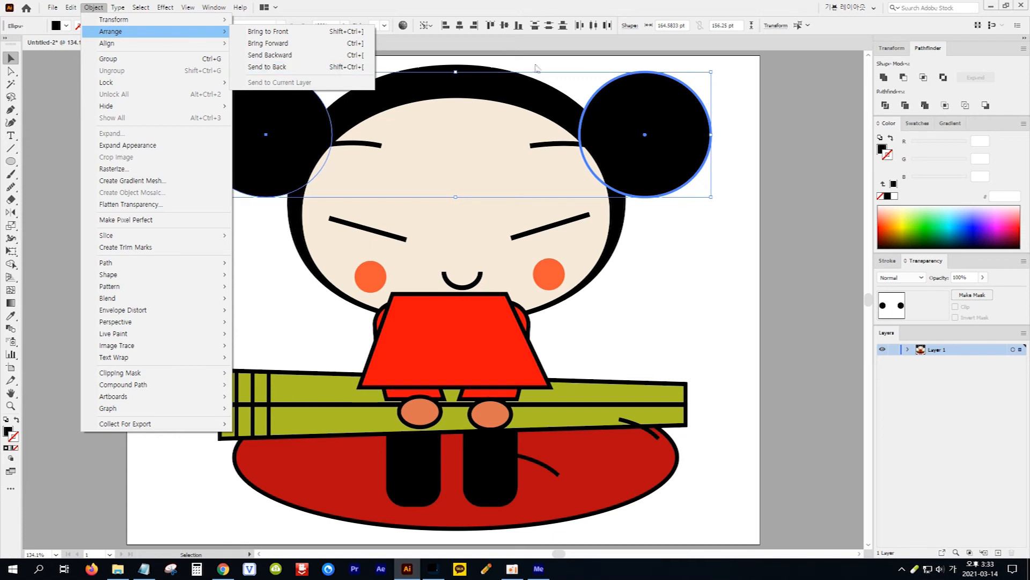
click(635, 112)
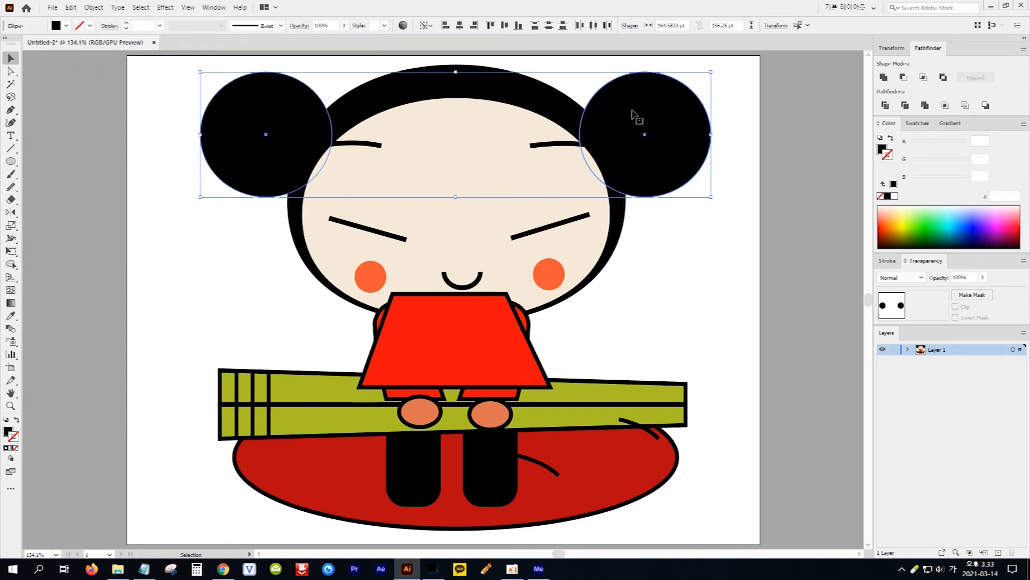
key(ctrl+shift+bracketleft)
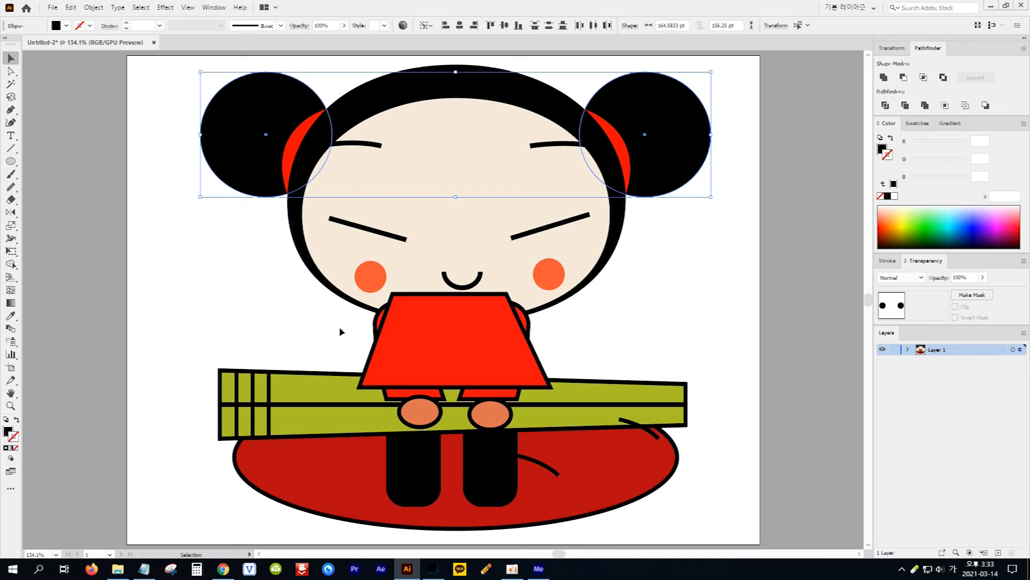
Send the body and sleeves behind the head, with the body placed behind the sleeves
drag(338, 324, 580, 353)
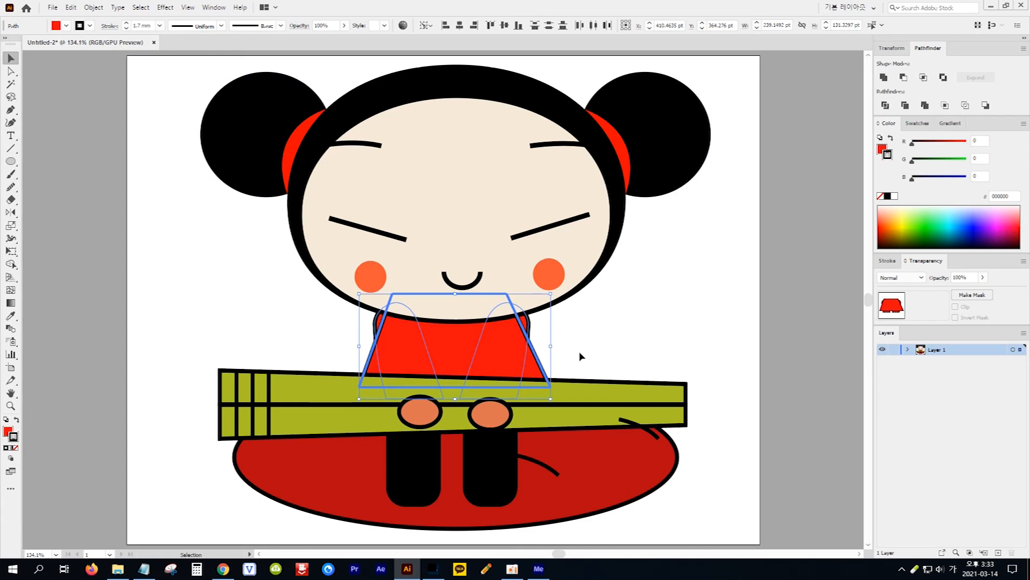
click(618, 331)
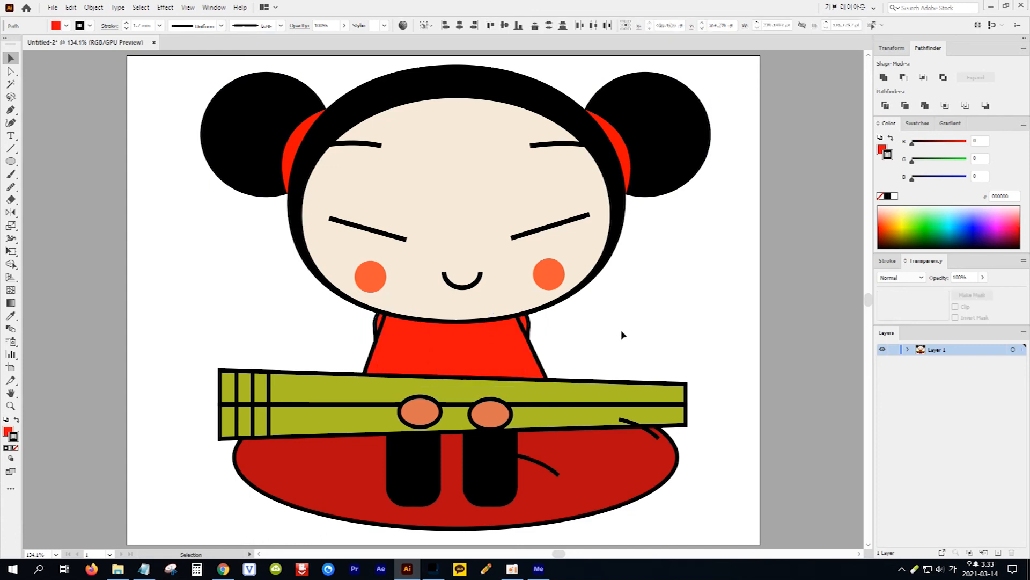
ctrl+click(470, 345)
key(ctrl+[)
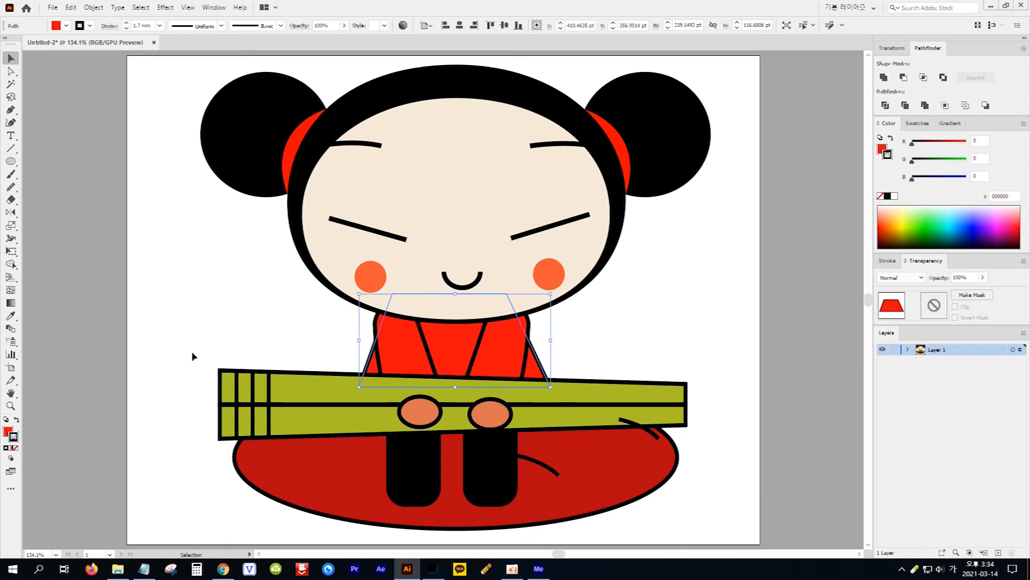
Send the chopsticks and the plate to the back, behind the sleeves, legs and body
drag(192, 348, 317, 486)
key(ctrl+shift+[)
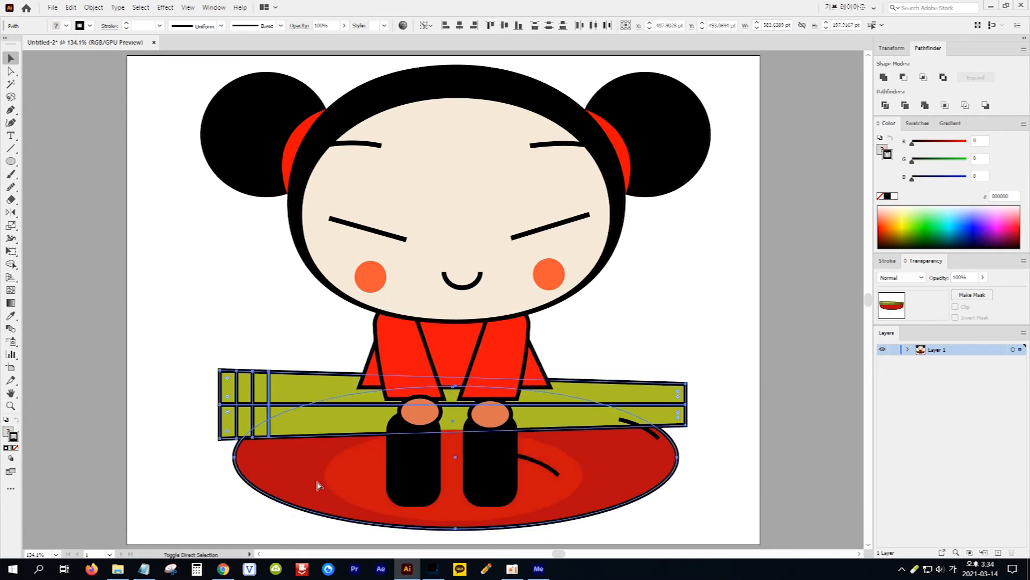
click(192, 471)
Send the red body shape behind the chopsticks
click(370, 377)
key(a)
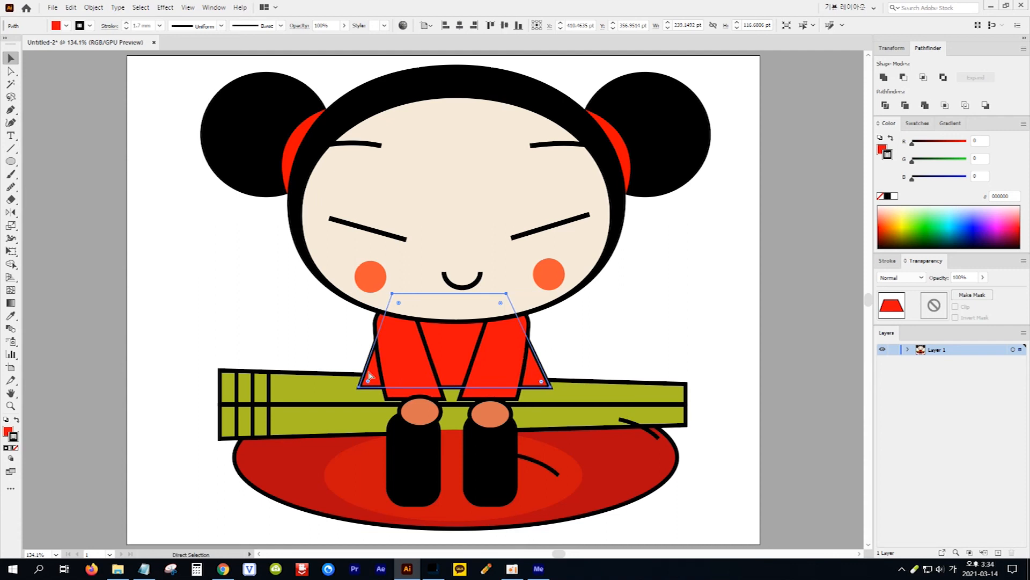
key(v)
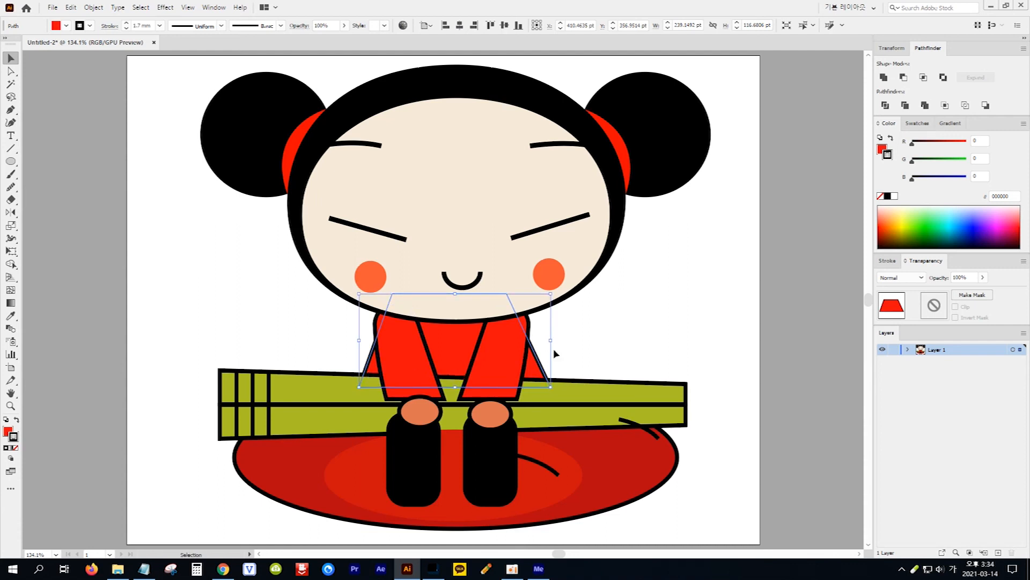
click(610, 359)
Send both hands behind the sleeves, with the chopsticks and the plate's outer ellipse sent to the very back behind them
click(434, 415)
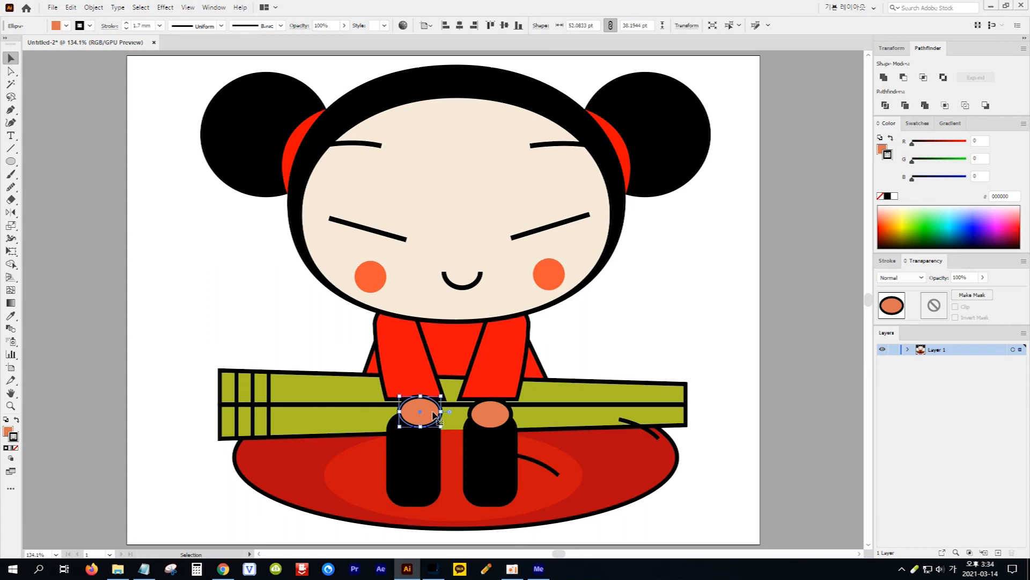
shift+click(491, 416)
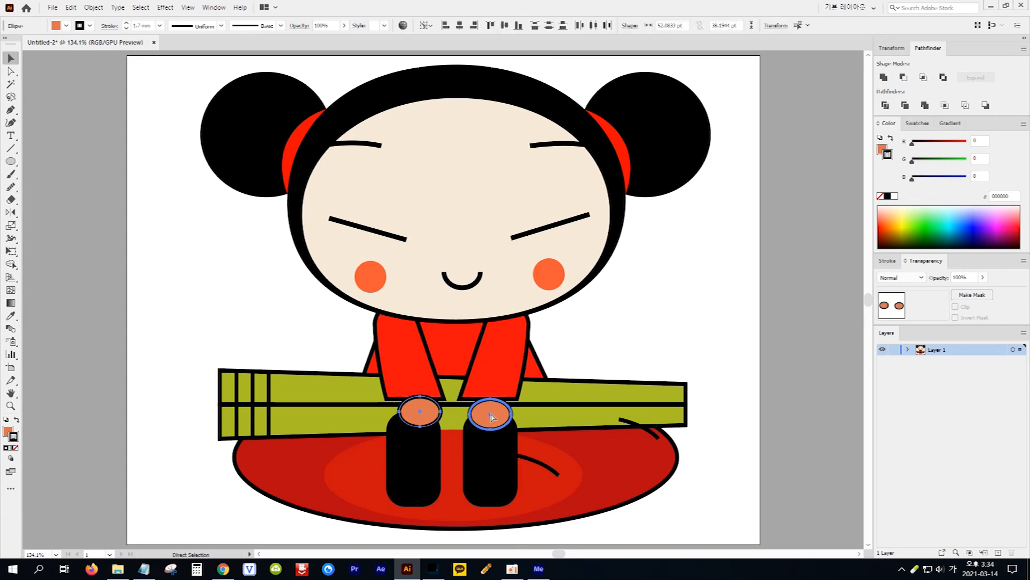
key(ctrl+shift+bracketleft)
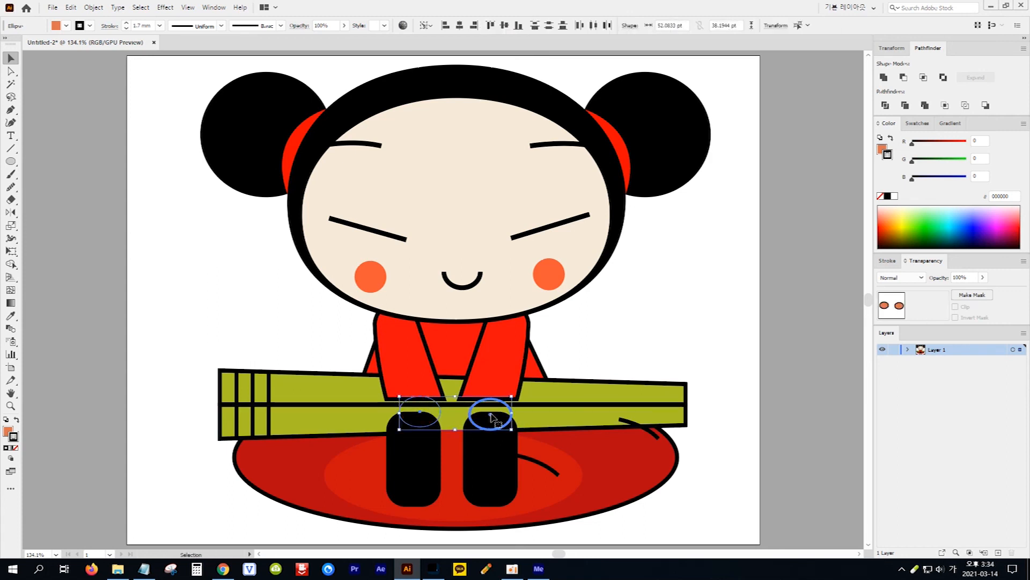
drag(196, 327, 306, 504)
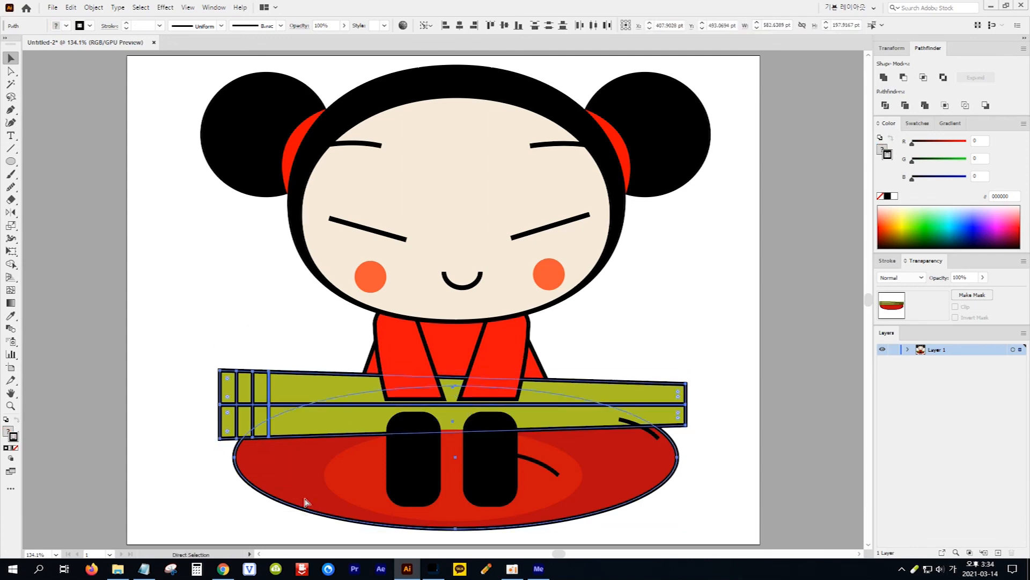
key(ctrl+shift+bracketleft)
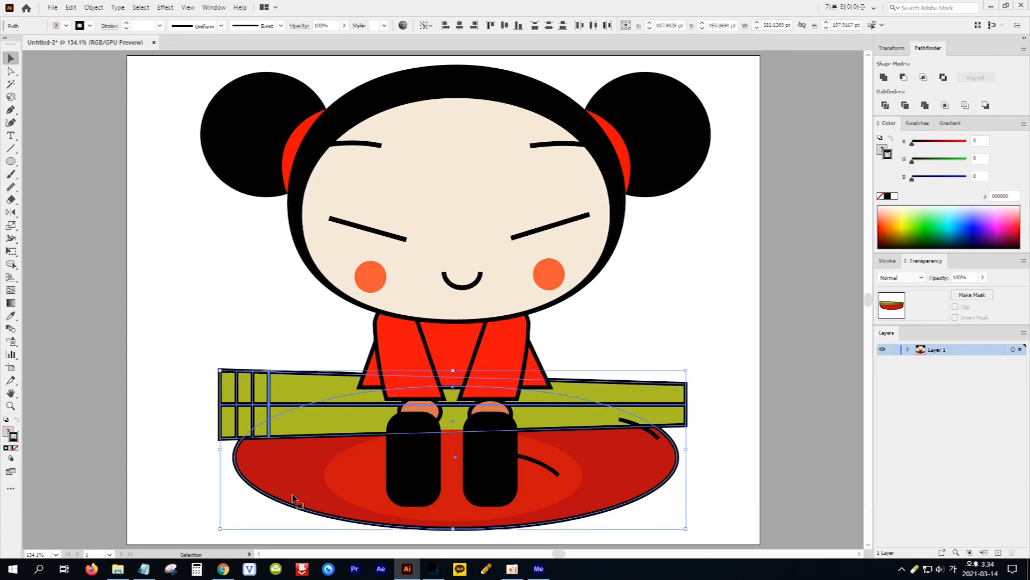
click(177, 470)
Send both black legs to the back, behind the hands and the chopsticks
click(414, 471)
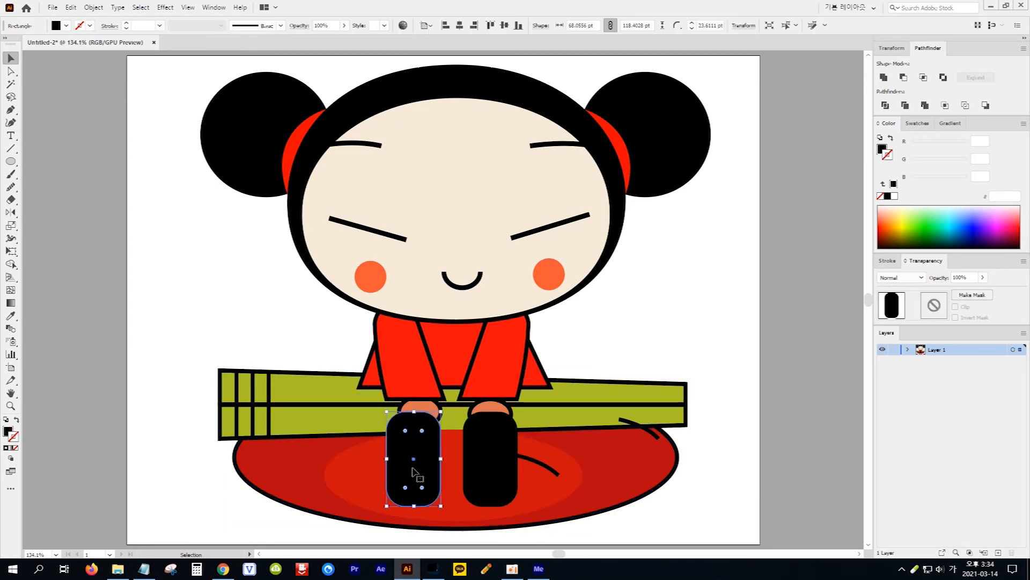
shift+click(481, 461)
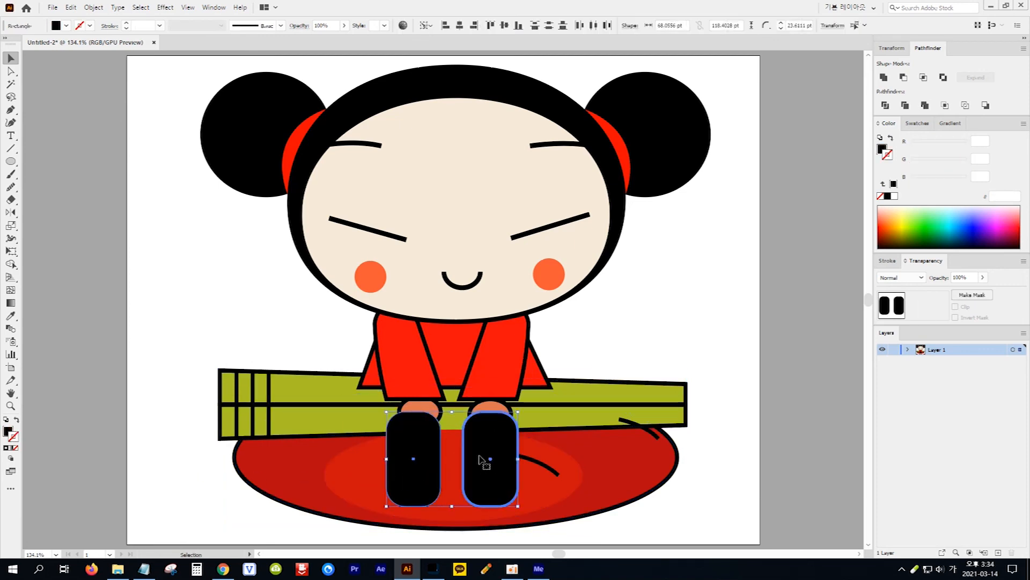
key(ctrl+shift+bracketleft)
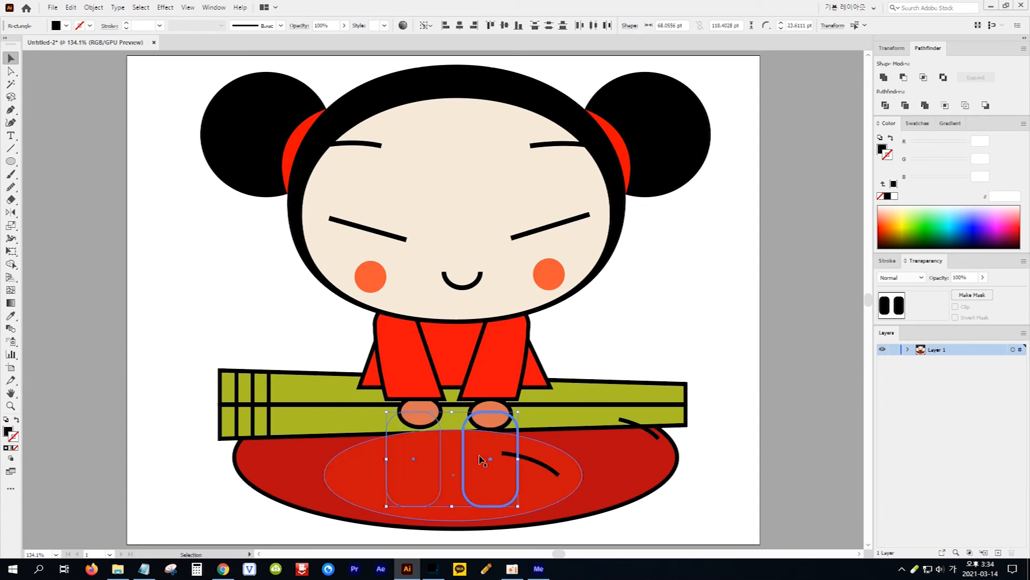
Send the plate's inner ellipse, the red body and the plate's outer ellipse to the back, leaving the outer ellipse rearmost
drag(203, 461, 313, 502)
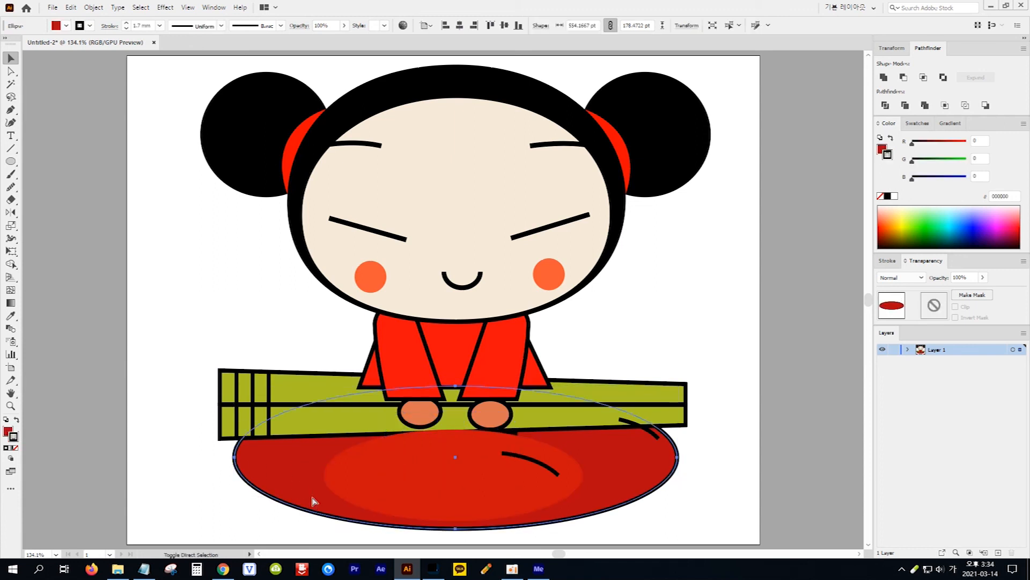
click(188, 470)
click(349, 478)
key(ctrl+shift+[)
click(458, 352)
key(ctrl+shift+[)
click(586, 460)
key(ctrl+shift+[)
click(646, 343)
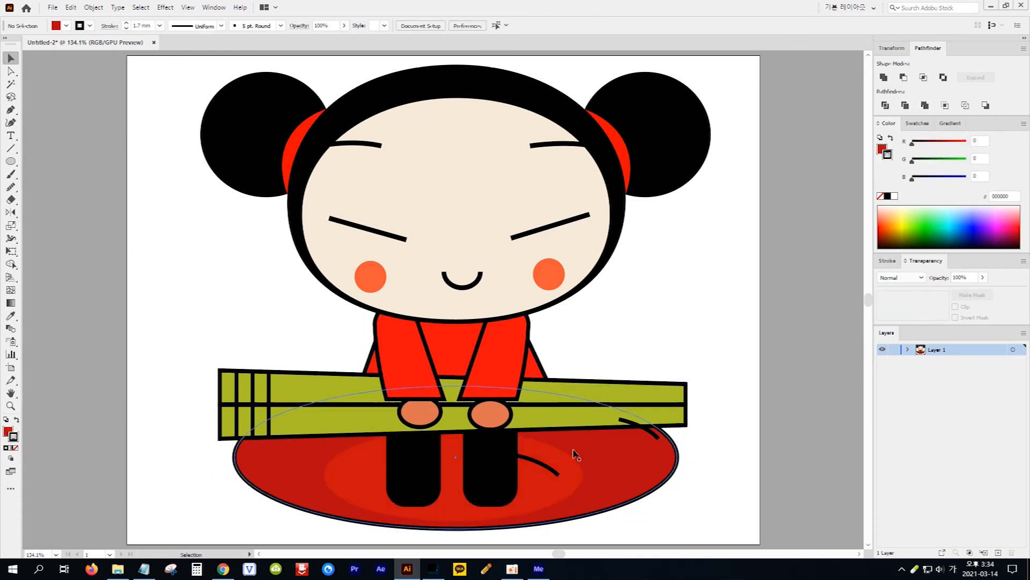
Set the stroke weight of the two curved highlight lines on the plate to 4 mm
click(552, 471)
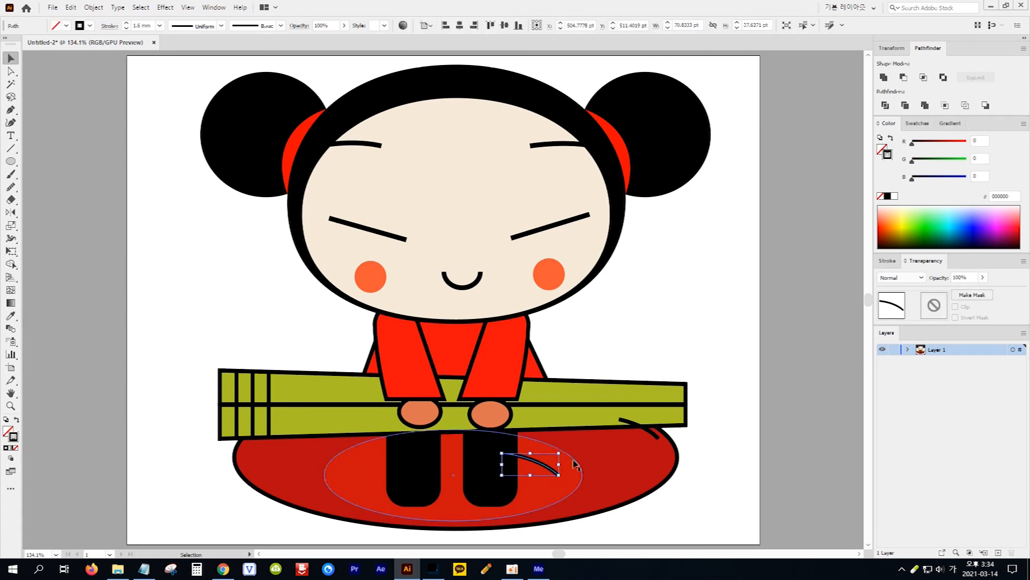
shift+click(651, 435)
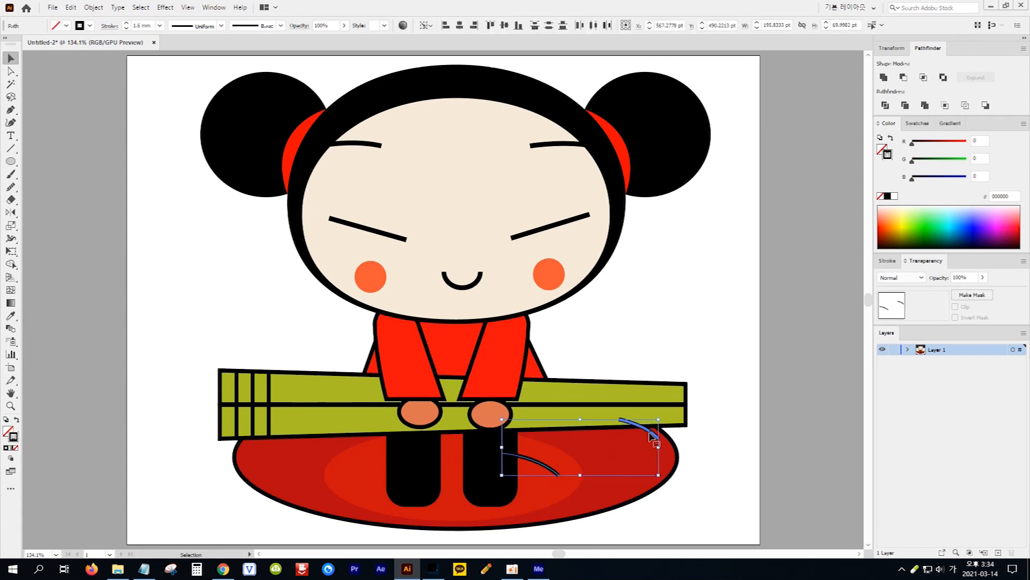
click(125, 24)
click(125, 24)
click(126, 24)
click(126, 24)
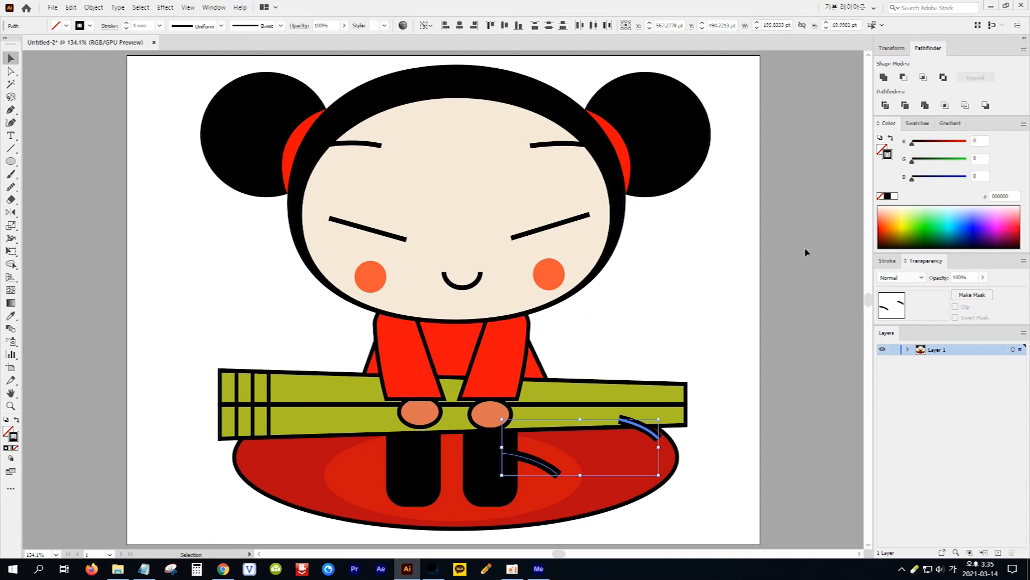
Give the two plate highlight lines a white stroke with round caps
click(895, 196)
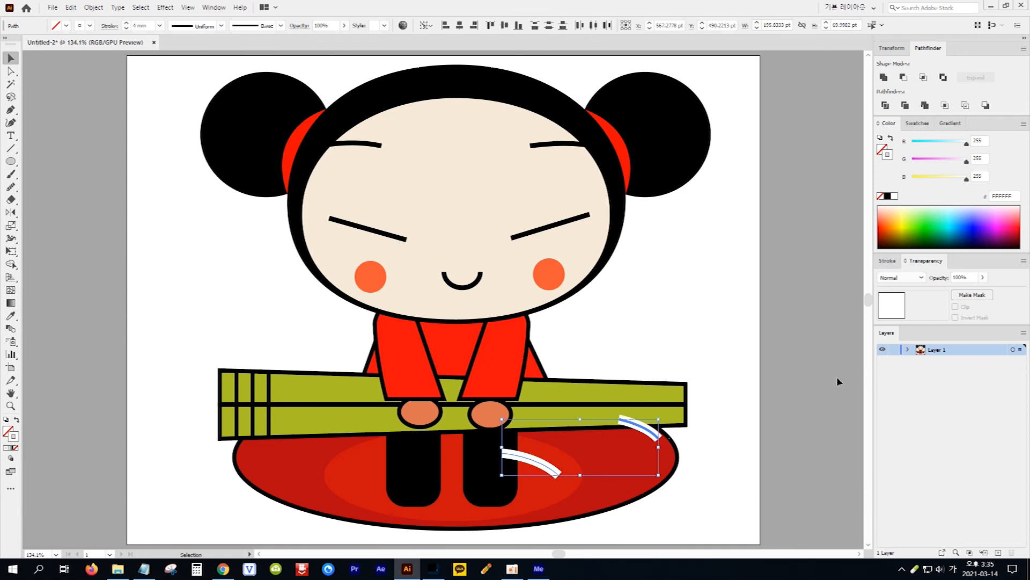
click(888, 261)
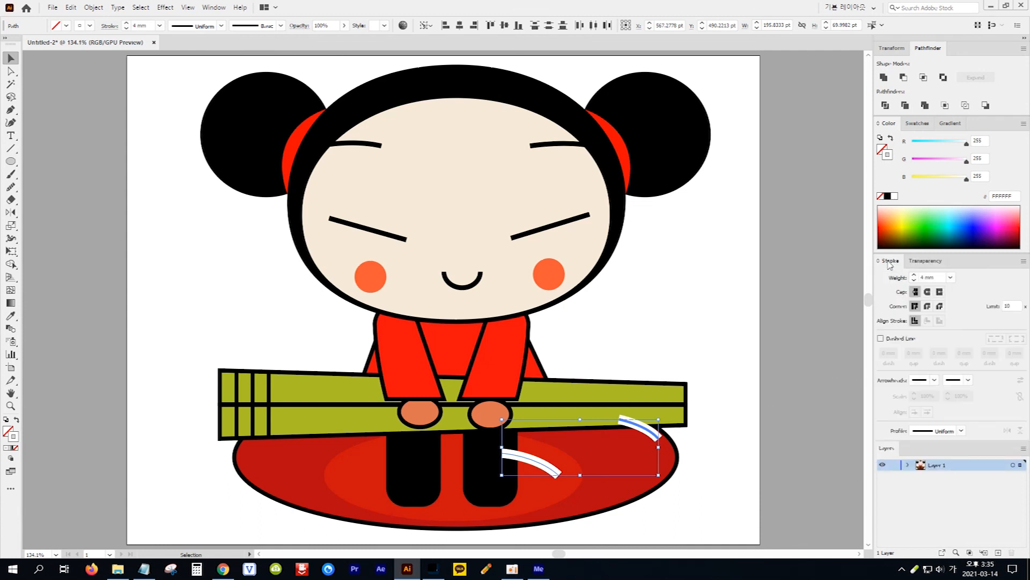
click(928, 293)
Send the white highlight lines behind the legs and chopsticks, with both plate ellipses placed behind them
key(ctrl+shift+[)
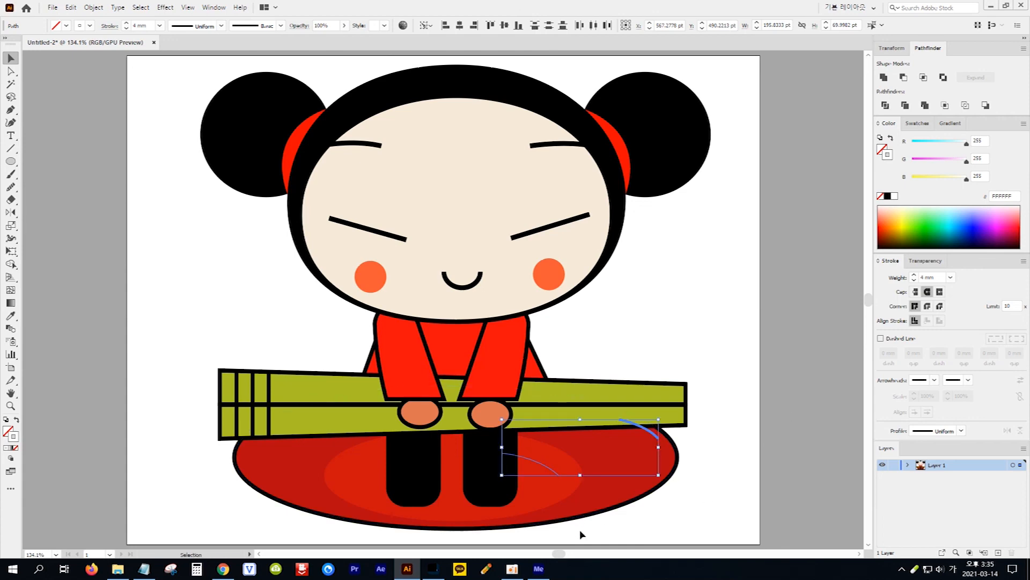
click(544, 502)
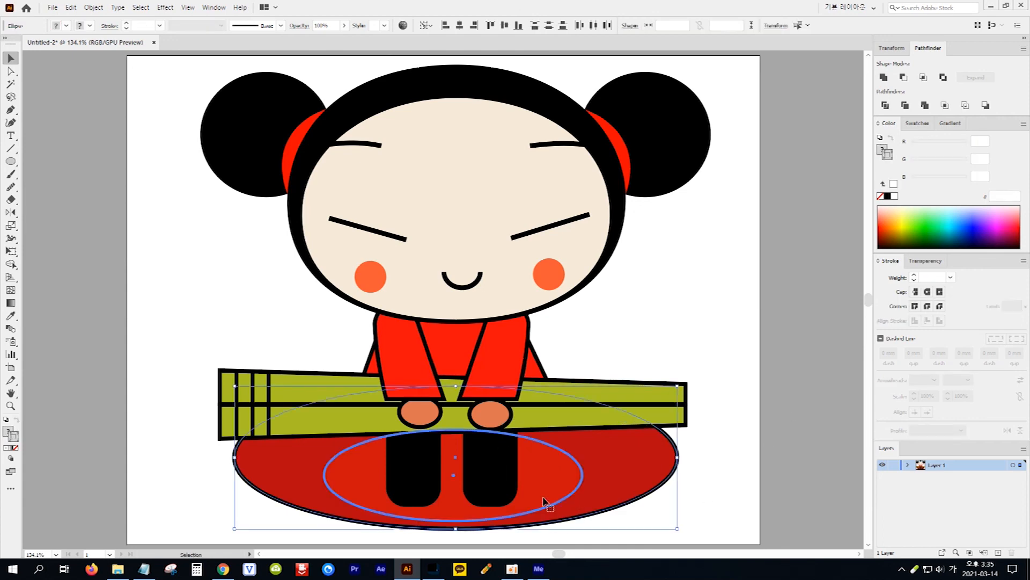
key(ctrl+[)
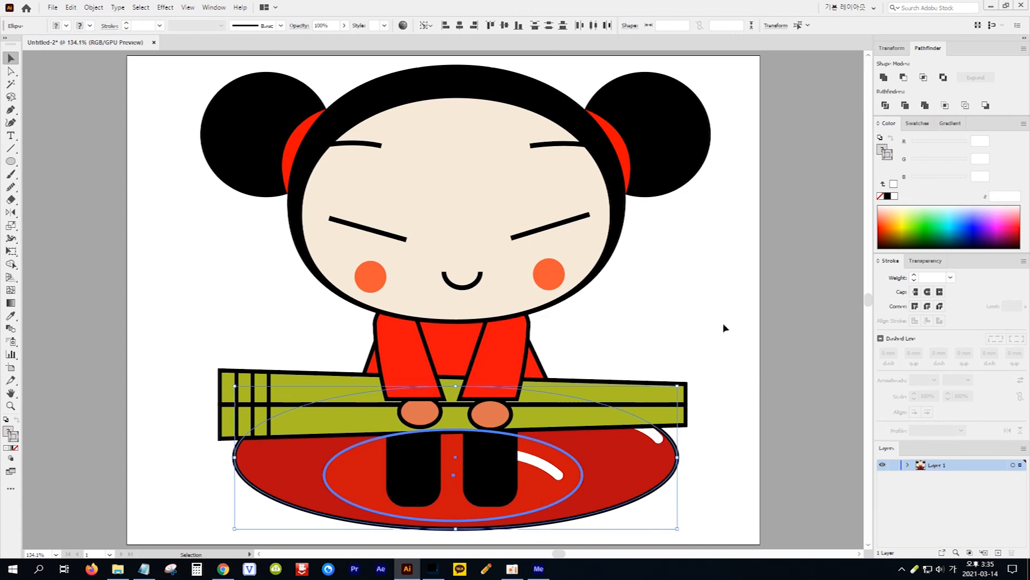
click(723, 322)
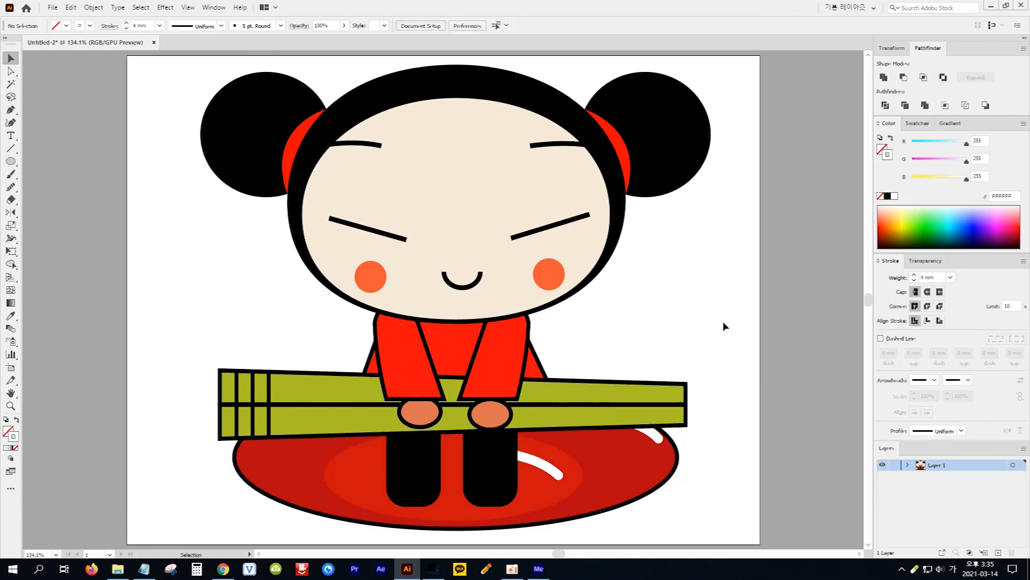
Apply a Gaussian Blur with a radius of 38.2128 pixels to both orange cheek circles
click(556, 277)
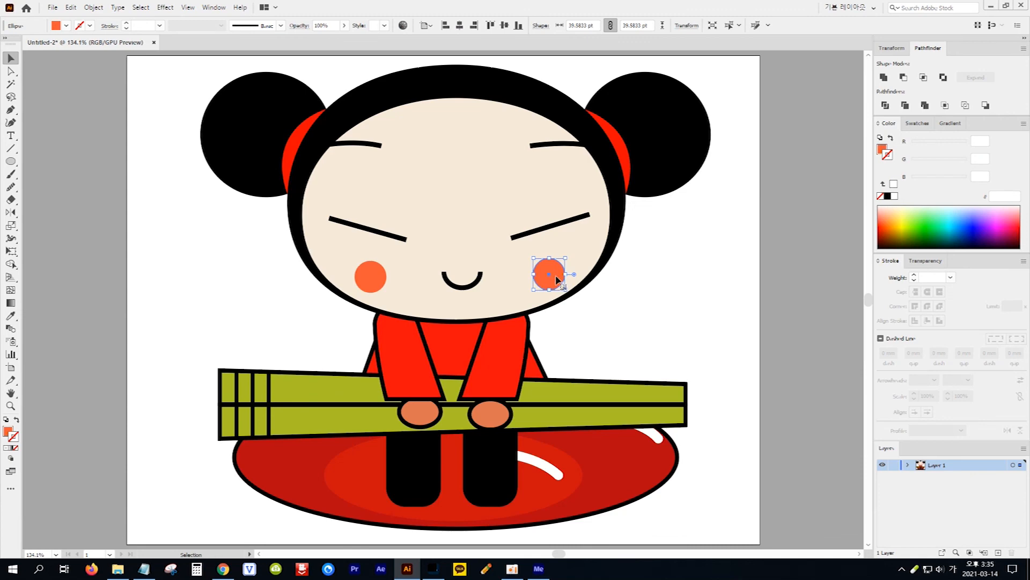
shift+click(377, 278)
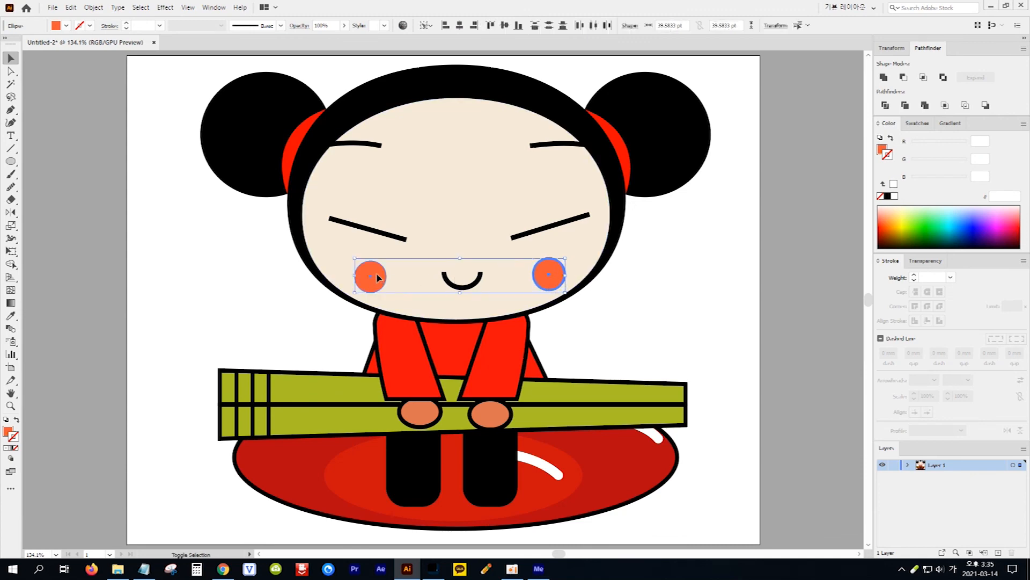
click(165, 7)
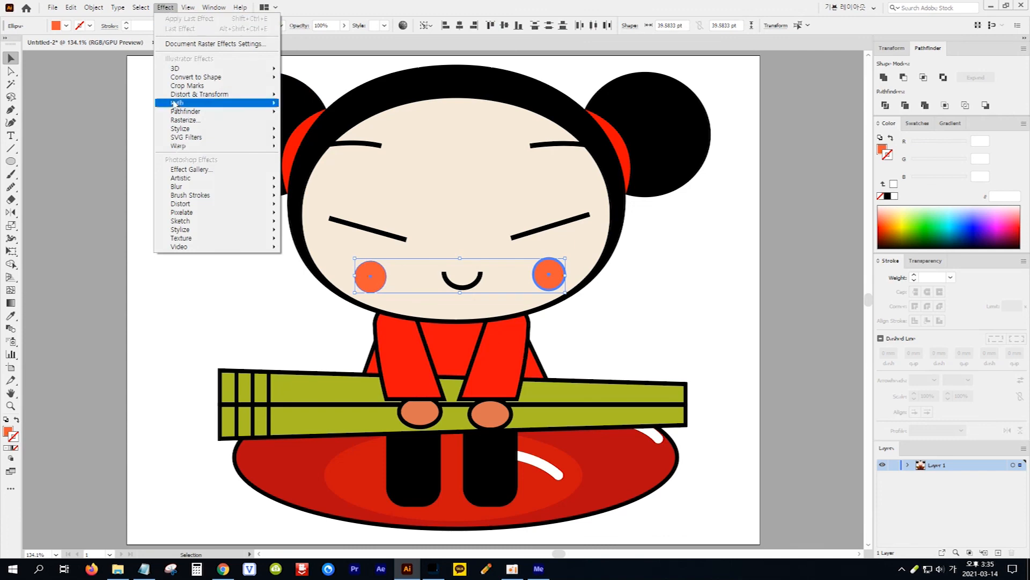
mouse_move(194, 191)
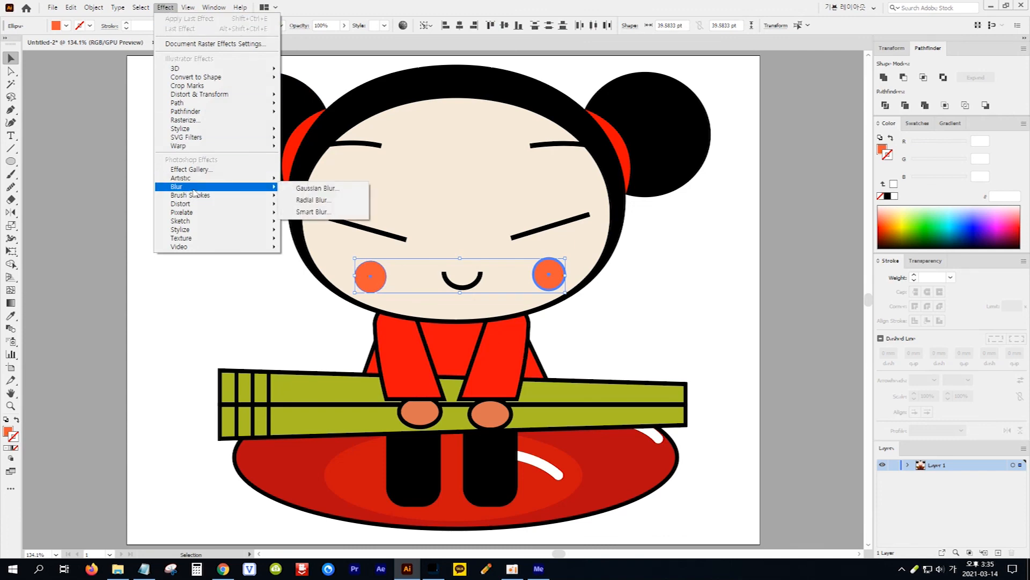
click(320, 190)
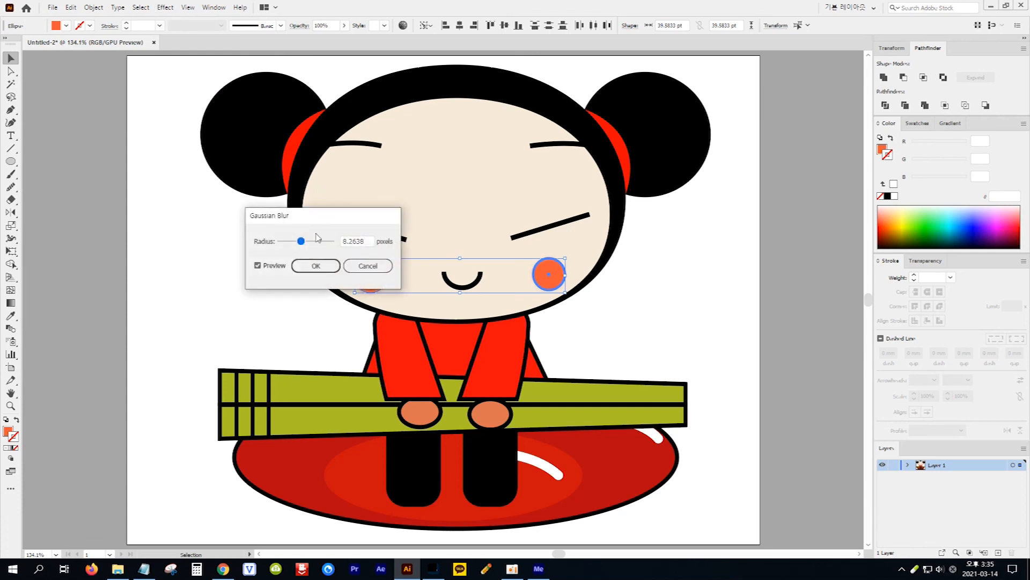
drag(332, 227, 223, 281)
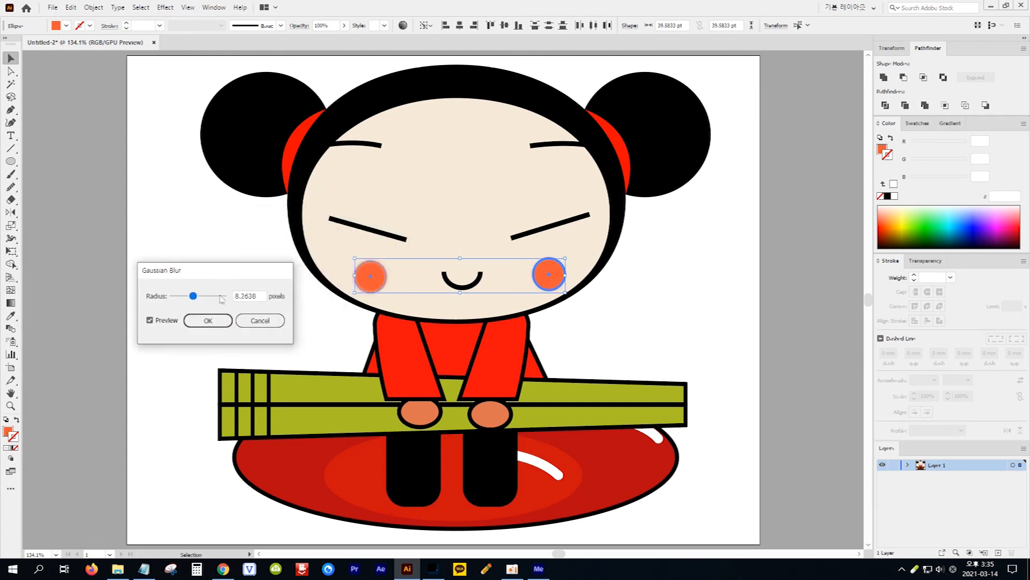
drag(194, 299, 206, 300)
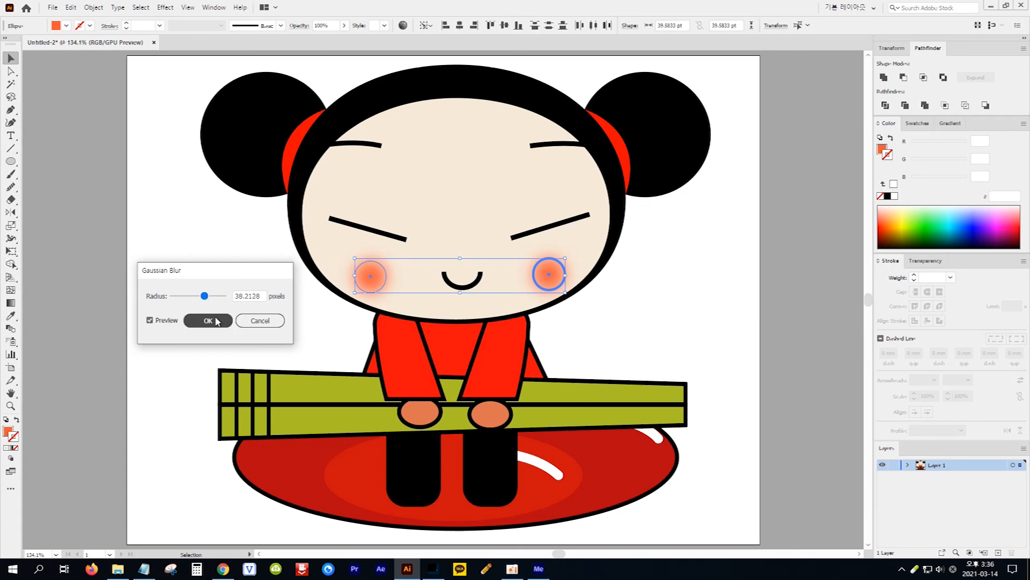
click(215, 321)
click(217, 322)
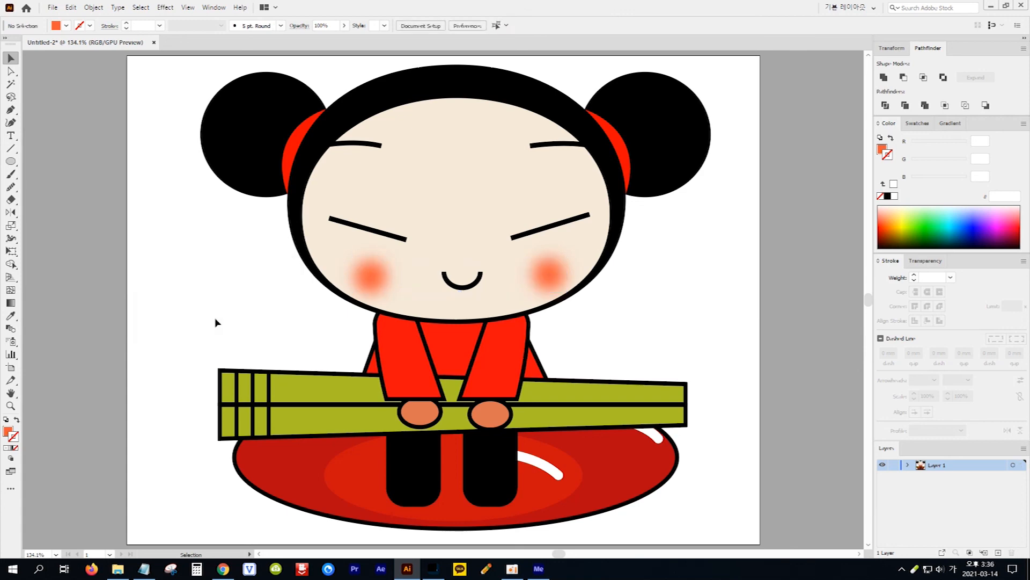